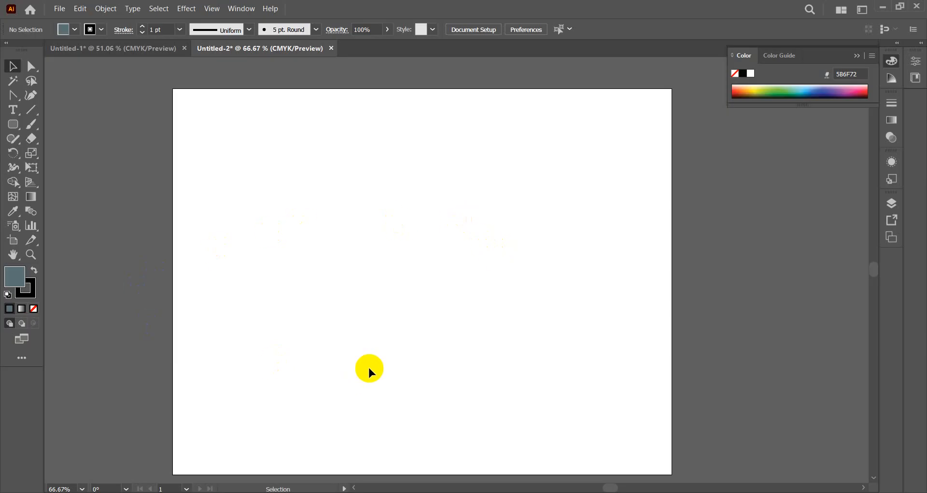
# Display the two-point perspective grid on the artboard and return to the Selection tool.
pyautogui.click(30, 184)
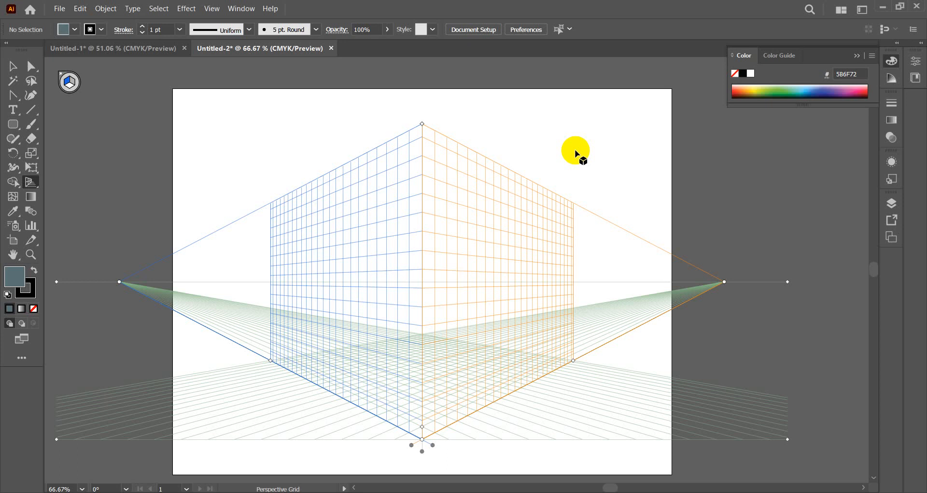
pyautogui.click(12, 64)
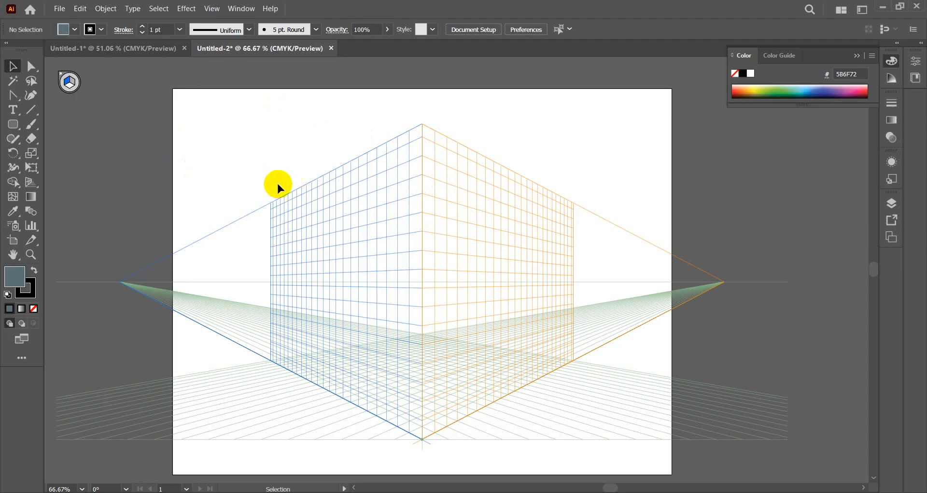
pyautogui.moveTo(385, 229); pyautogui.dragTo(448, 253)
pyautogui.moveTo(420, 227); pyautogui.dragTo(437, 240)
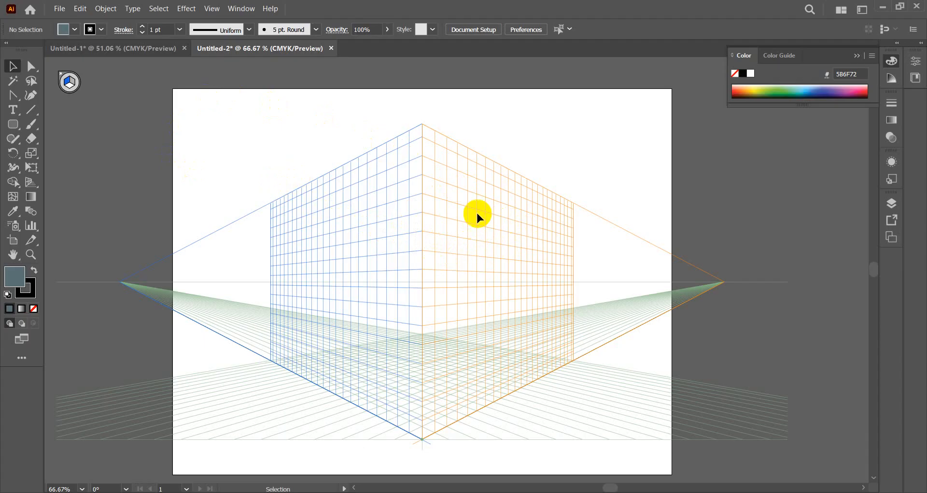
pyautogui.scroll(-3, 434, 196)
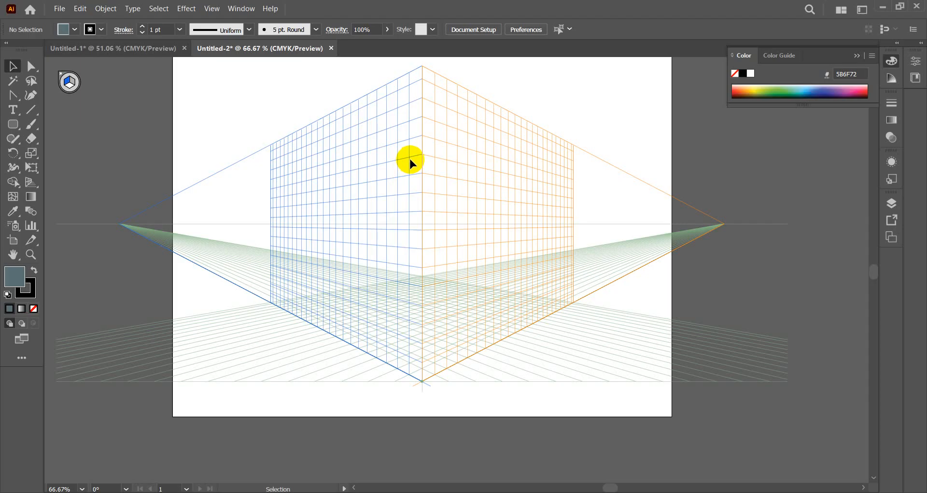
pyautogui.scroll(2, 421, 155)
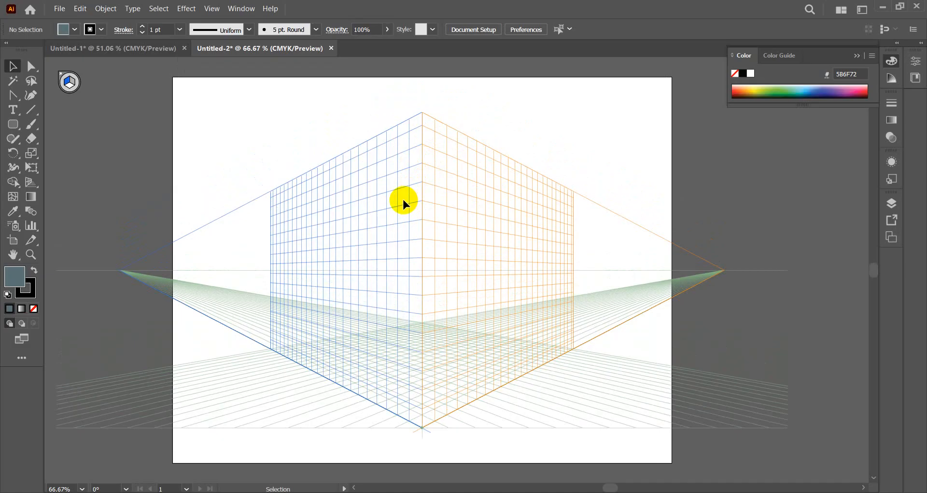
pyautogui.scroll(1, 403, 199)
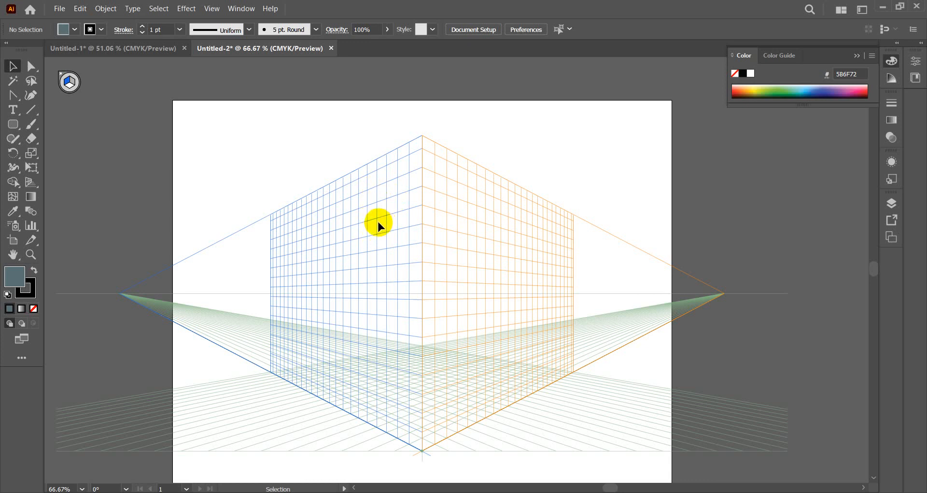
pyautogui.moveTo(371, 248); pyautogui.dragTo(416, 258)
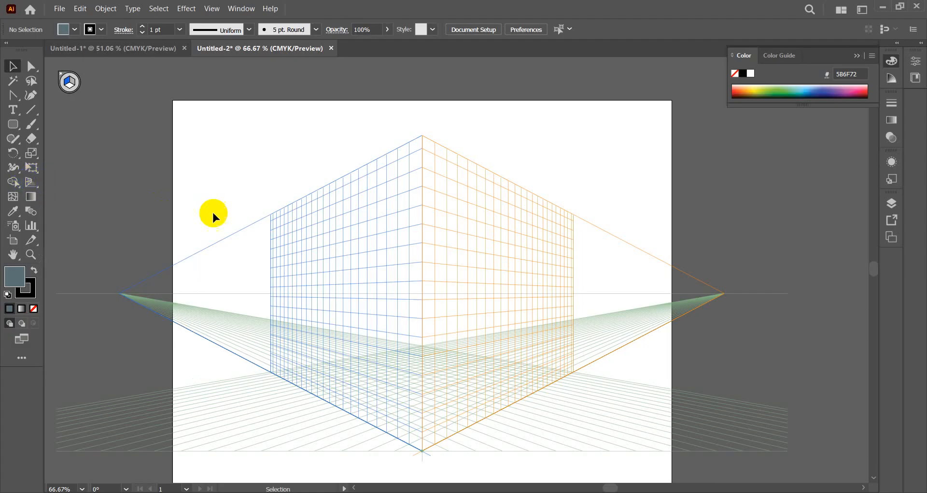
pyautogui.click(31, 182)
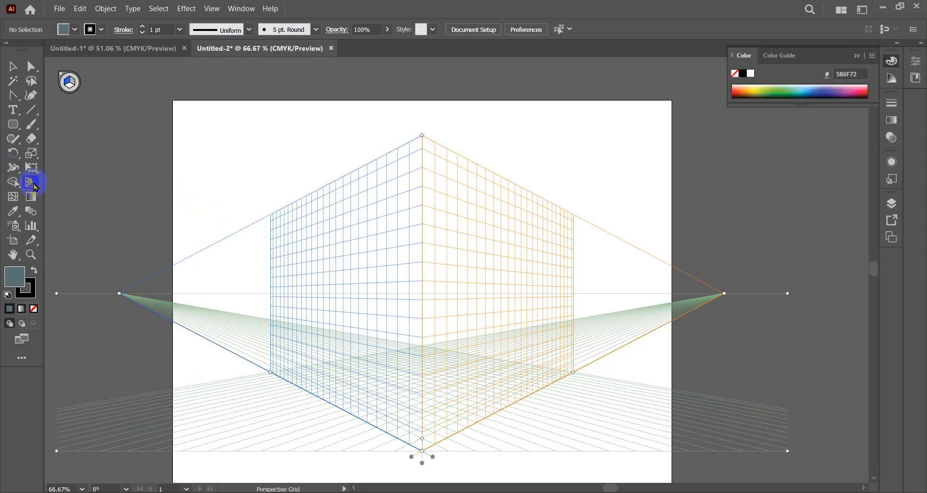
pyautogui.click(304, 249)
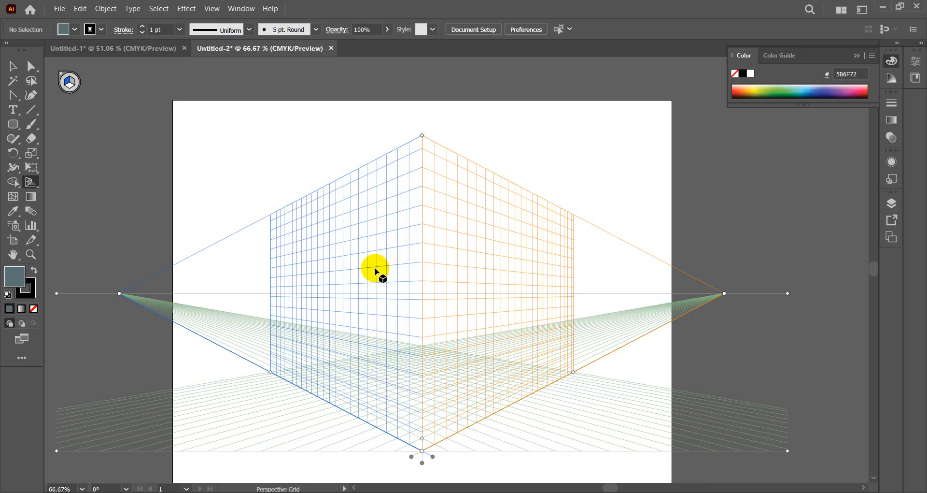
pyautogui.click(16, 65)
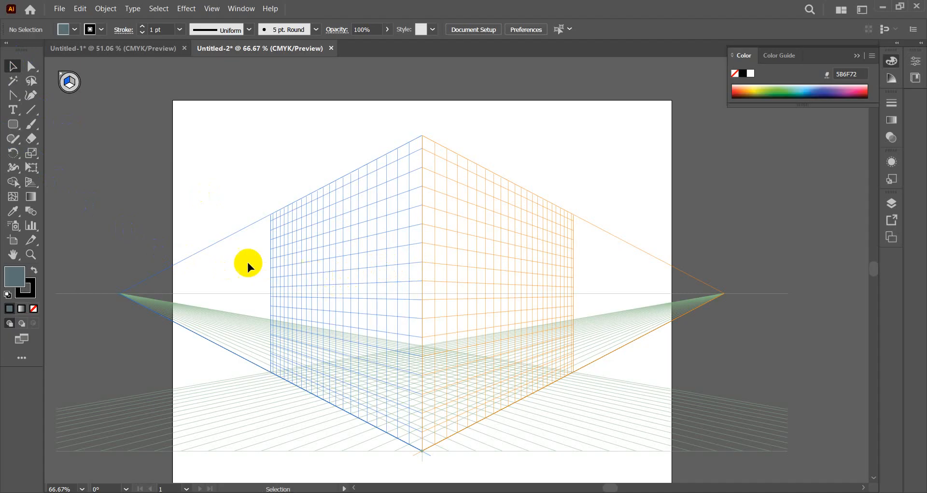
# Examine the Left Grid, Right Grid and No Active Grid options of the perspective grid's plane switching widget.
pyautogui.click(31, 185)
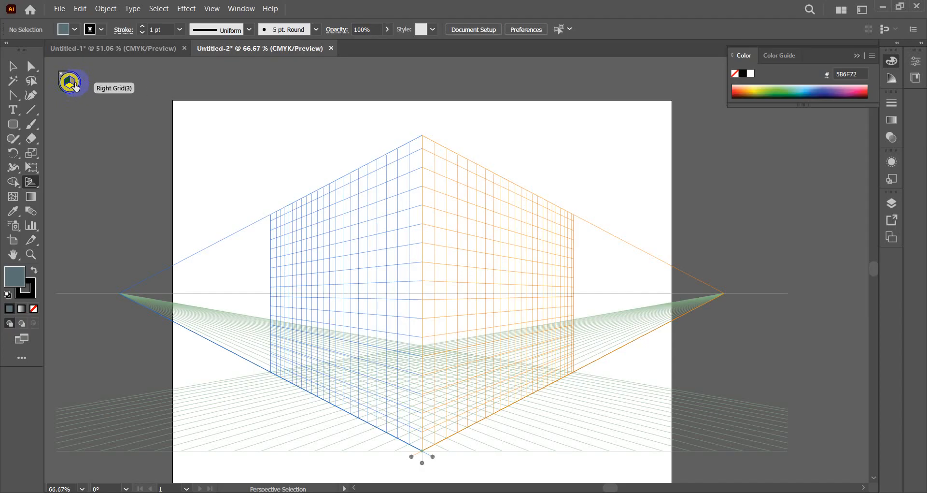
pyautogui.hotkey('shift', 'p')
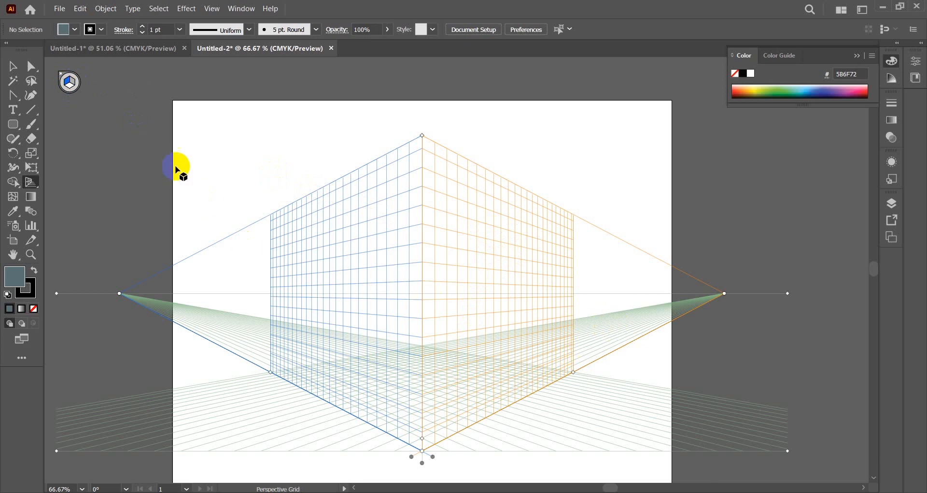
pyautogui.click(68, 83)
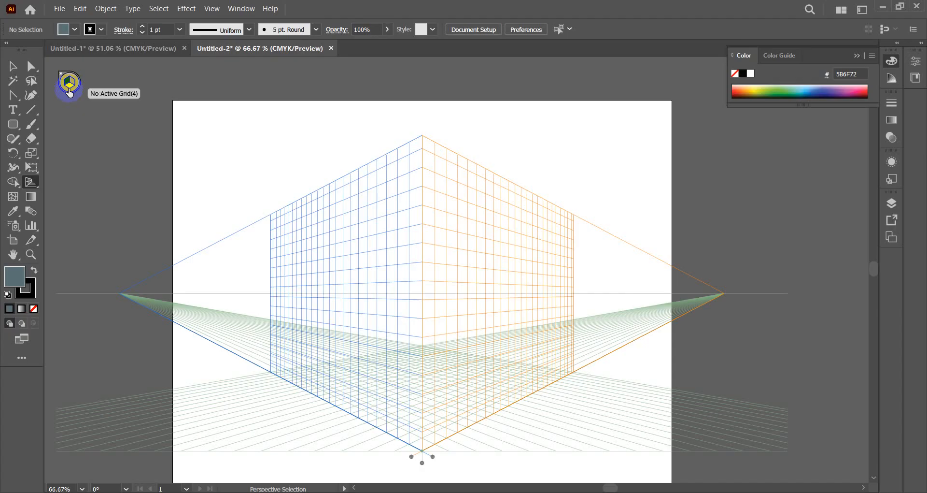
pyautogui.hotkey('shift', 'p')
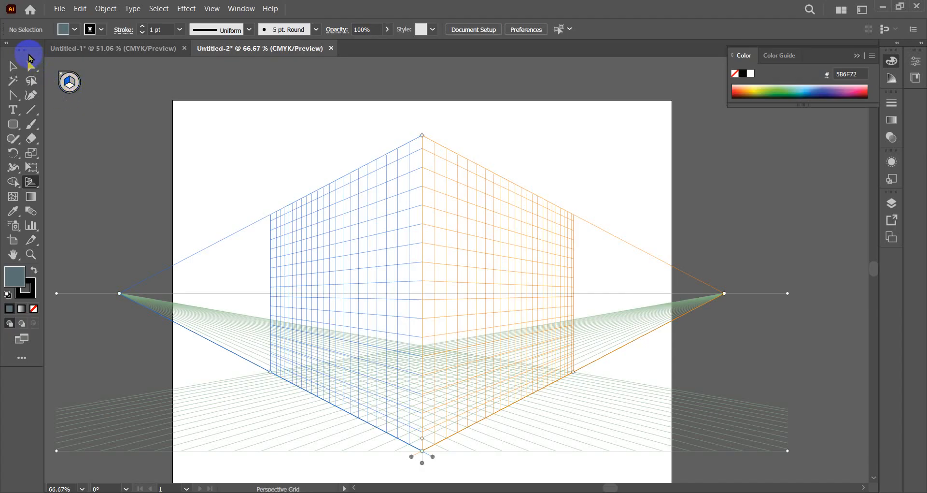
pyautogui.hotkey('shift', 'v')
pyautogui.click(67, 83)
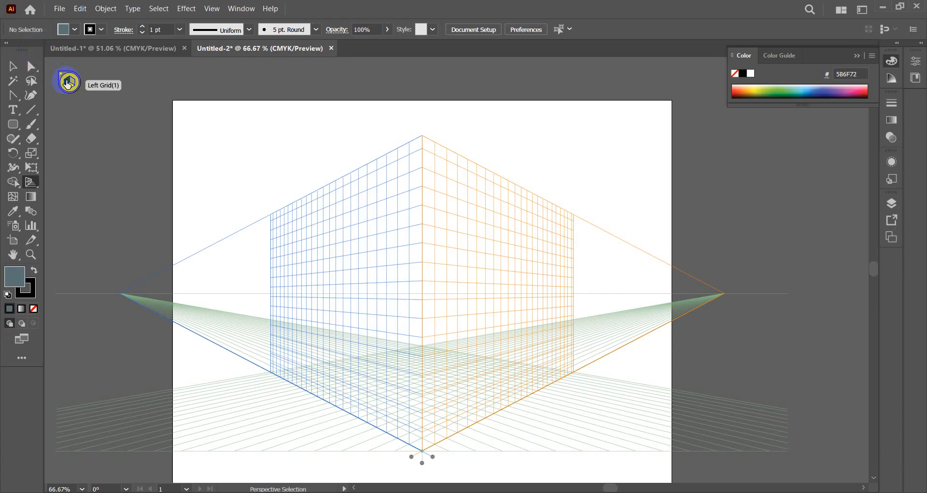
pyautogui.hotkey('shift', 'p')
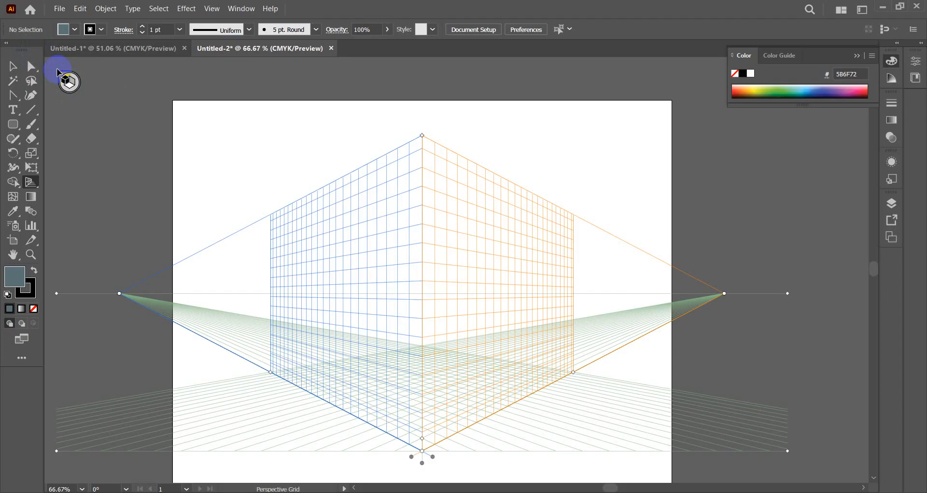
pyautogui.click(68, 87)
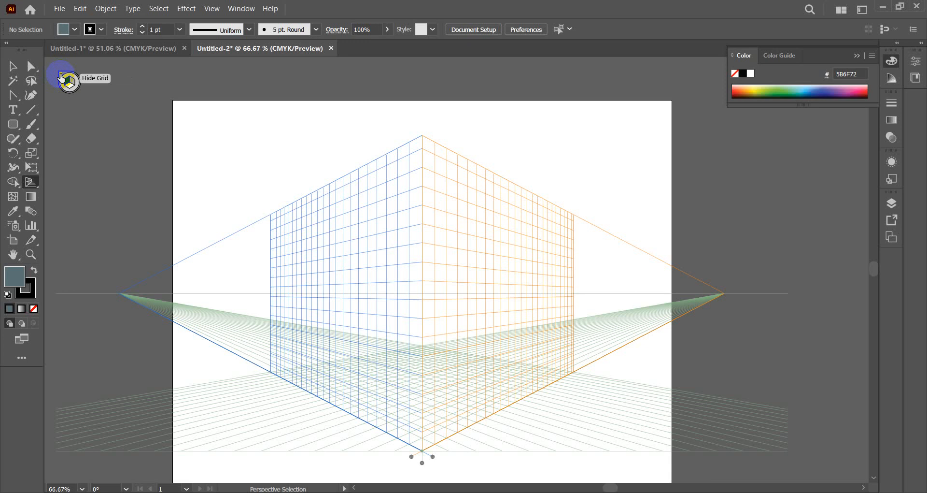
# Hide the perspective grid through its plane switching widget and bring it back with the Perspective Grid tool.
pyautogui.click(62, 77)
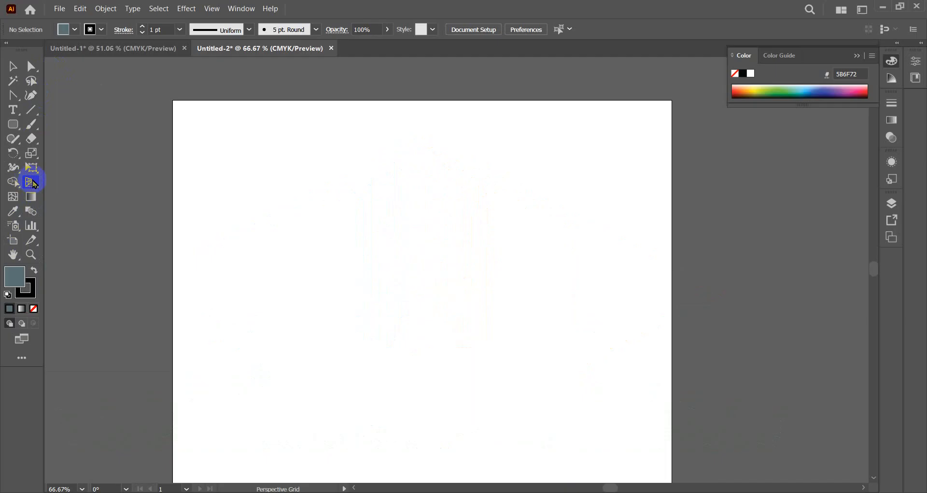
pyautogui.click(13, 67)
pyautogui.click(29, 183)
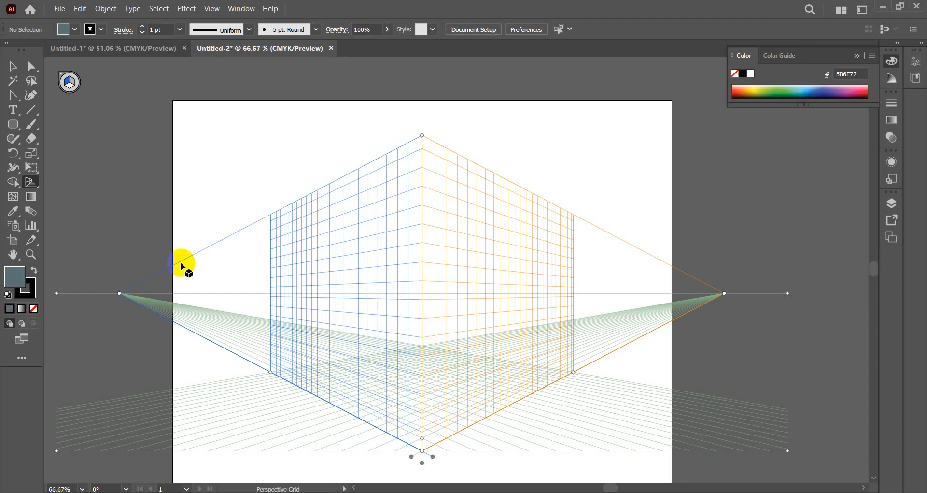
pyautogui.click(12, 66)
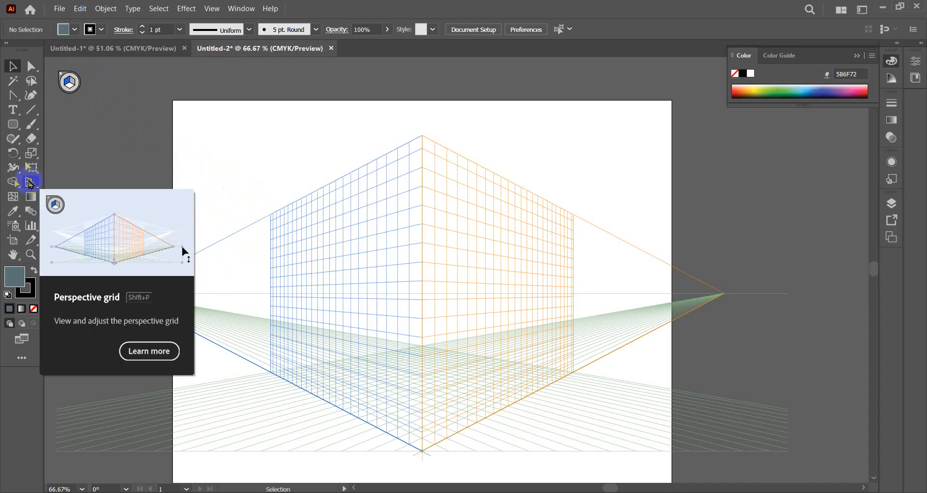
# Hide the perspective grid once more and toggle it back on while the Selection tool is active.
pyautogui.click(30, 182)
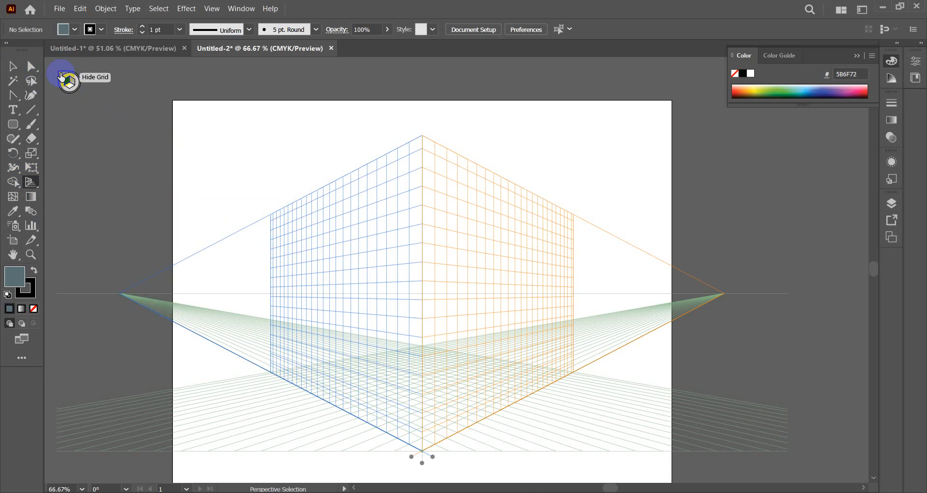
pyautogui.click(60, 75)
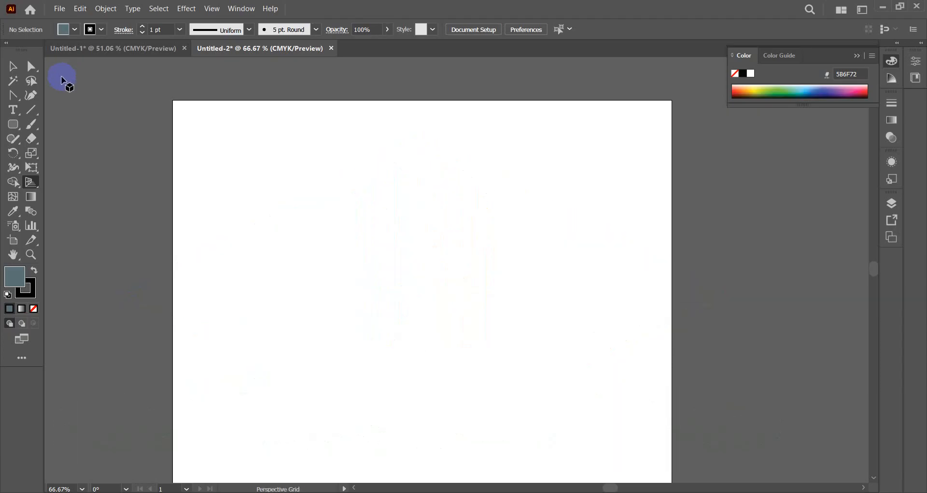
pyautogui.click(12, 67)
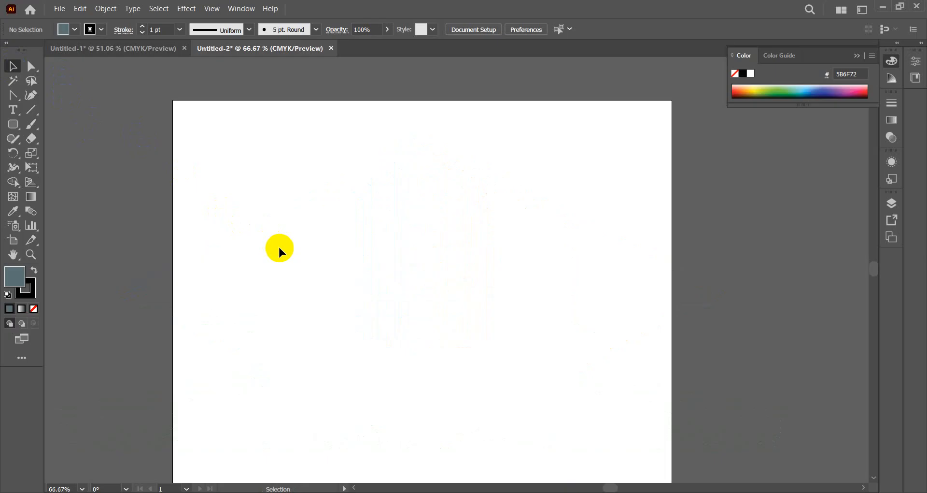
pyautogui.press('ctrl')
pyautogui.hotkey('ctrl', 'shift', 'i')
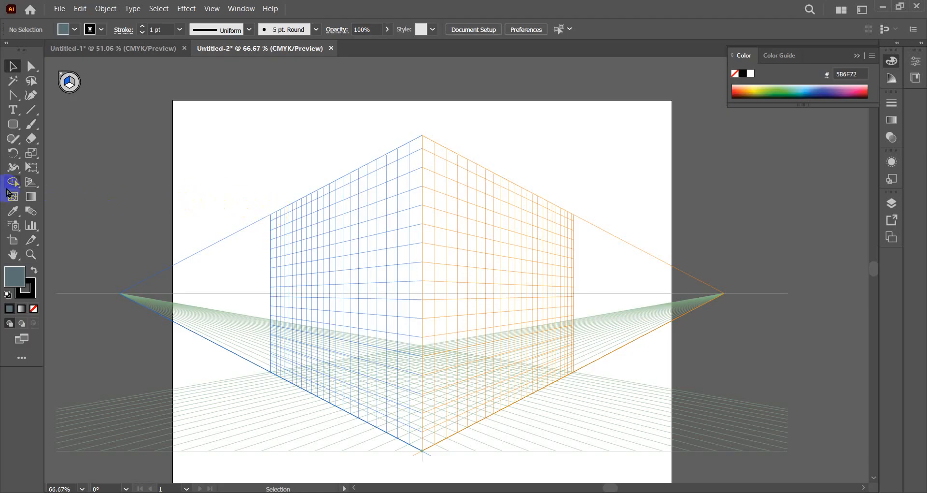
# Draw a filled rectangle on the left grid plane, from its outer edge slightly below the grid's upper boundary to the base of the central vertical.
pyautogui.click(31, 181)
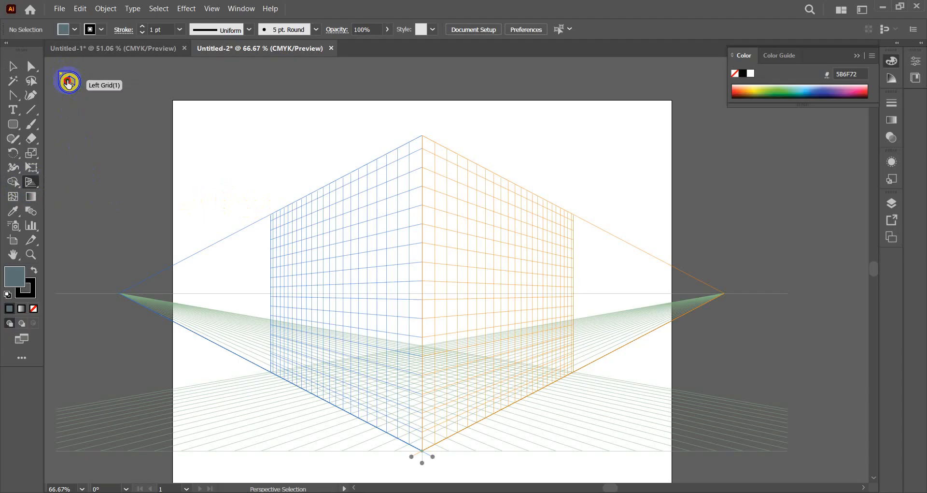
pyautogui.hotkey('shift', 'p')
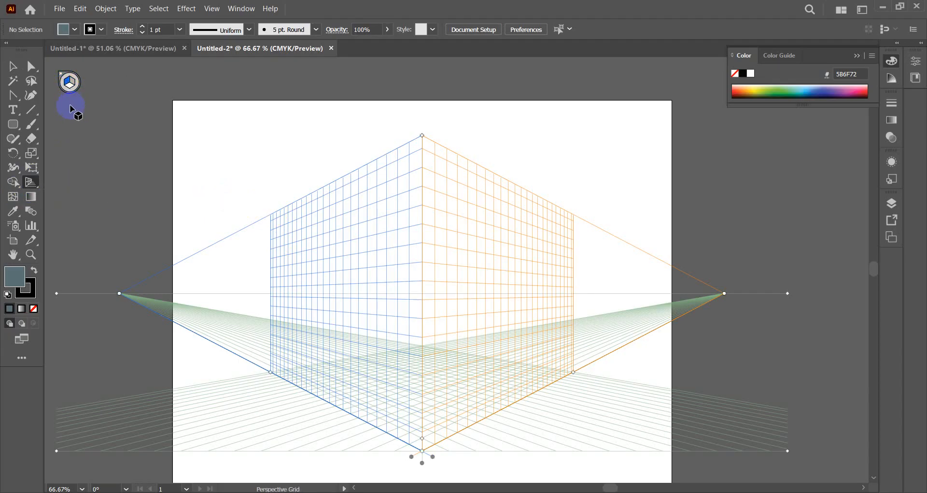
pyautogui.click(13, 126)
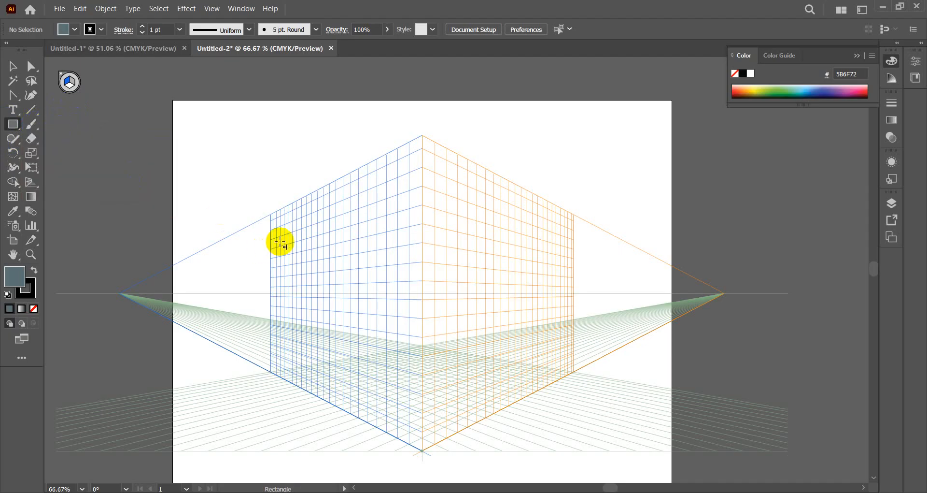
pyautogui.moveTo(271, 227); pyautogui.dragTo(422, 449)
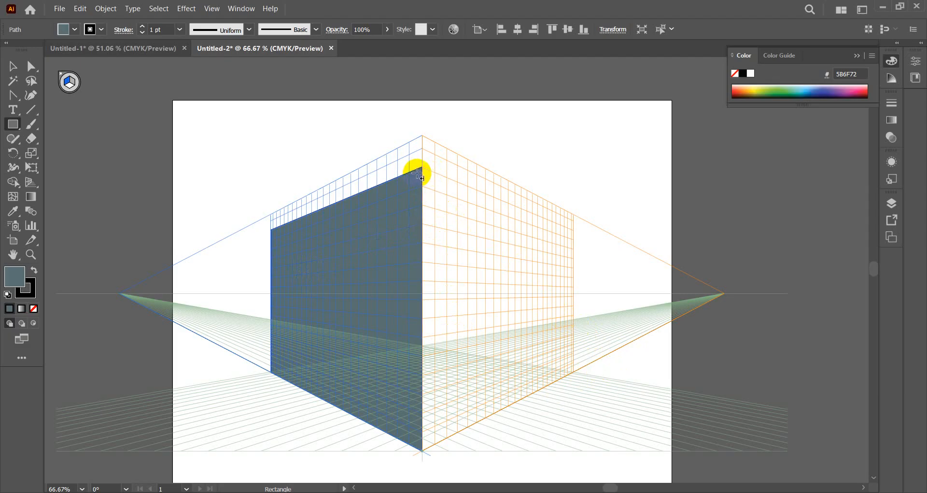
pyautogui.moveTo(422, 169); pyautogui.dragTo(545, 483)
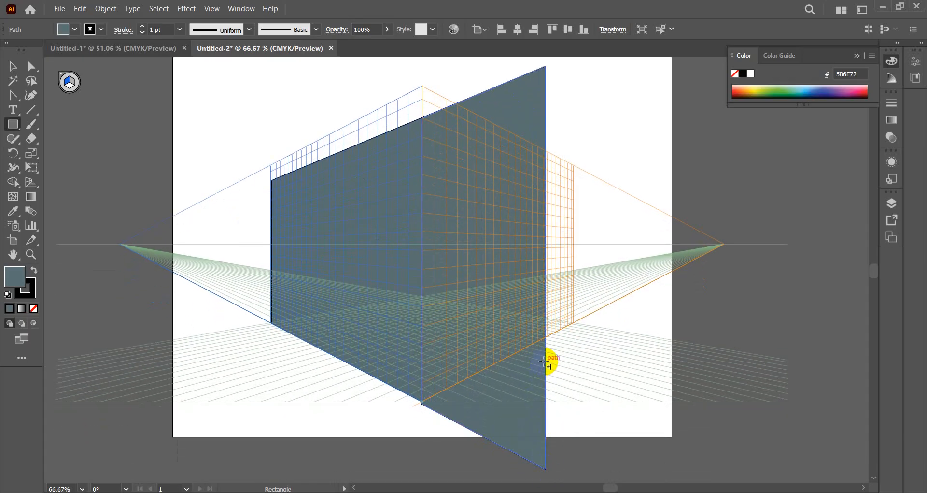
pyautogui.hotkey('ctrl', 'z')
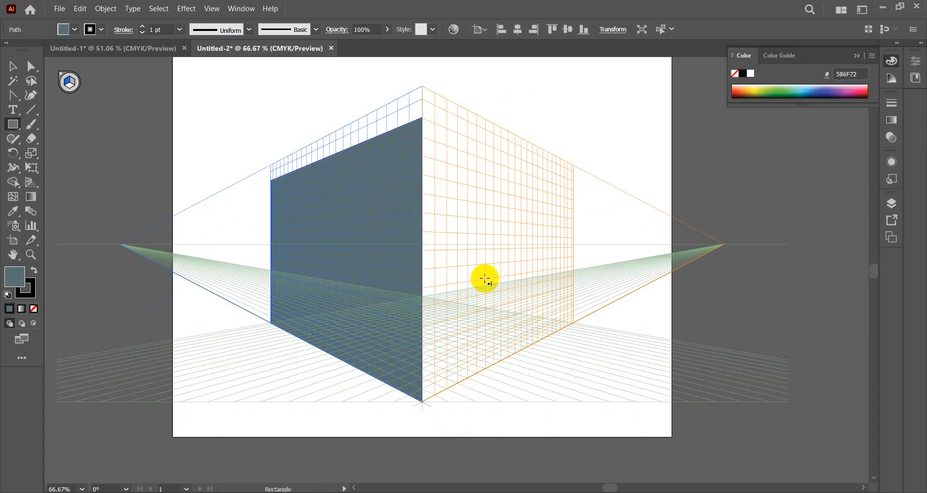
pyautogui.scroll(3, 452, 251)
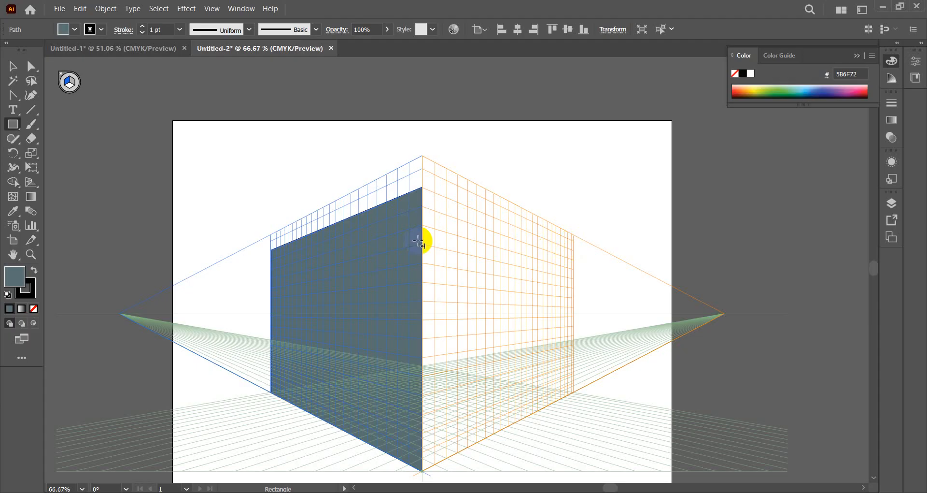
# Activate the Right Grid plane and draw a rectangle on it from the left wall's upper corner to the ground line near the outer edge.
pyautogui.click(72, 84)
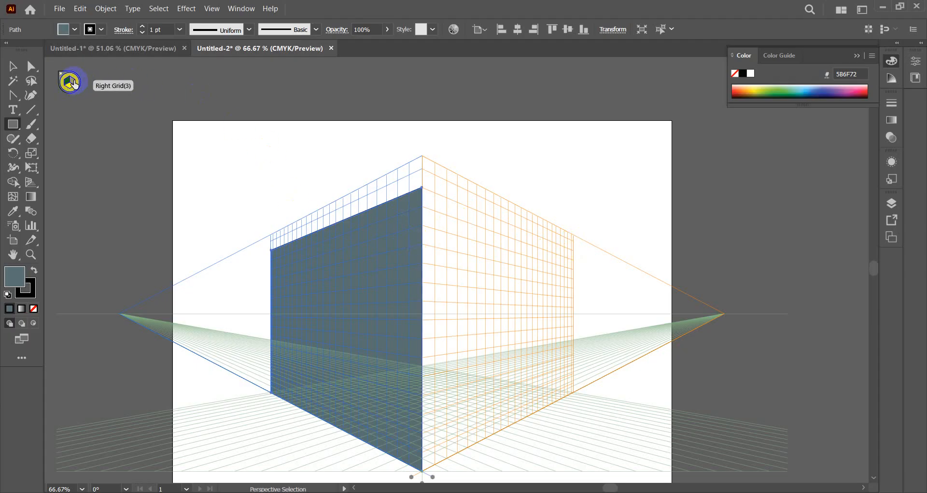
pyautogui.click(74, 84)
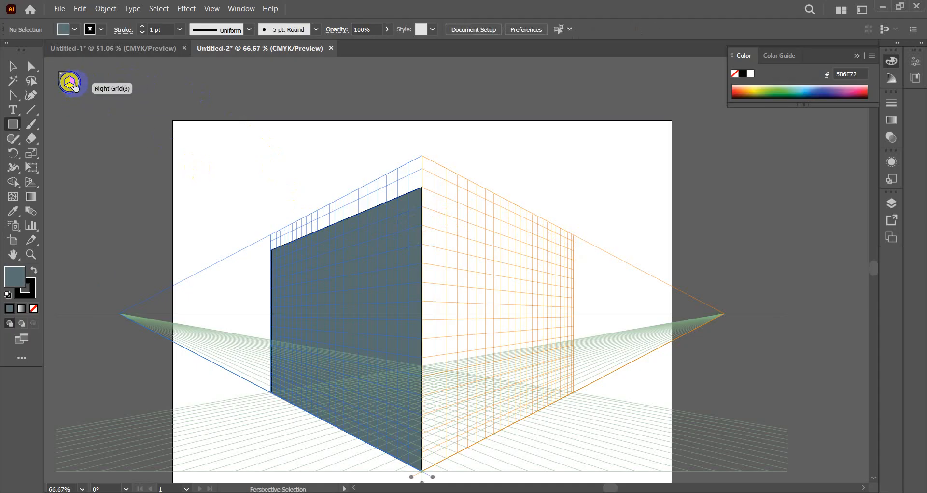
pyautogui.moveTo(424, 187); pyautogui.dragTo(563, 397)
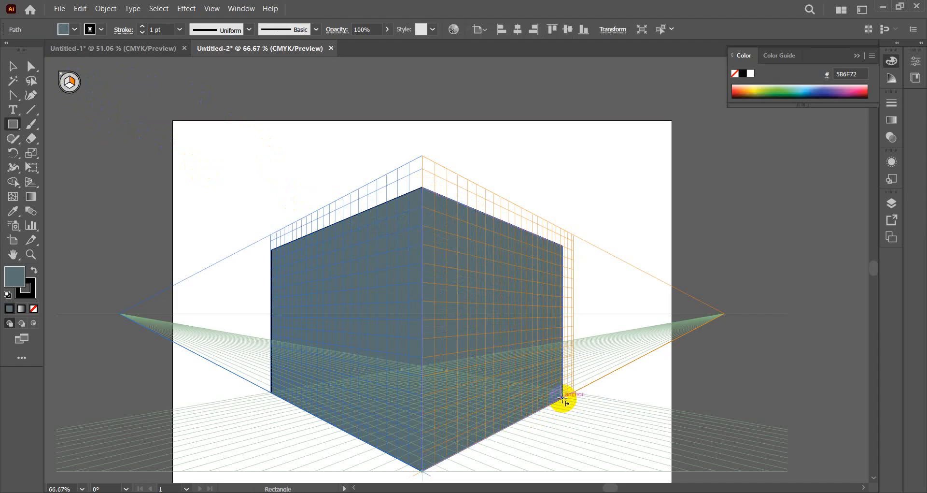
pyautogui.click(13, 64)
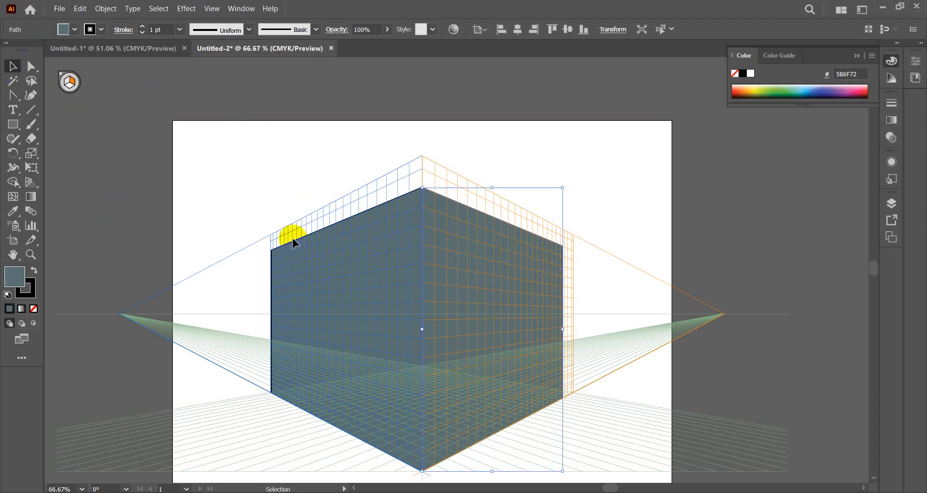
# Recolor the left wall's fill to light blue, hex B1D9DD.
pyautogui.click(439, 105)
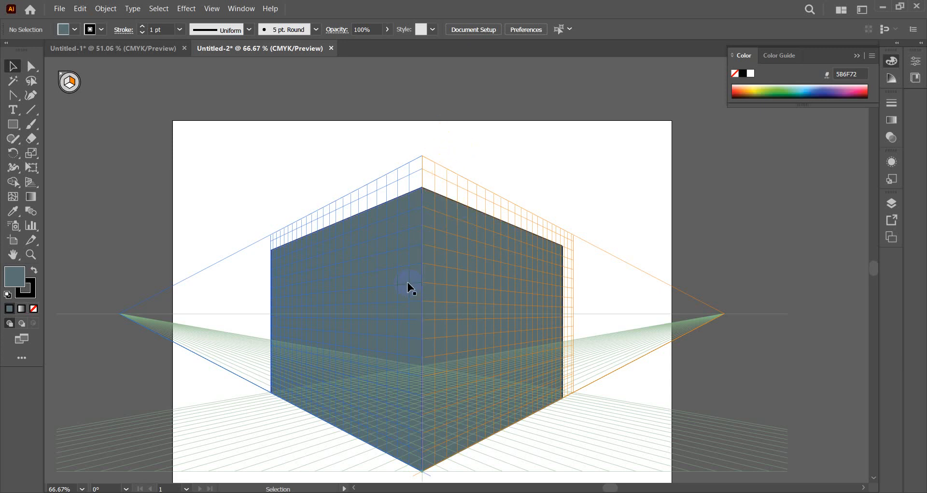
pyautogui.click(386, 269)
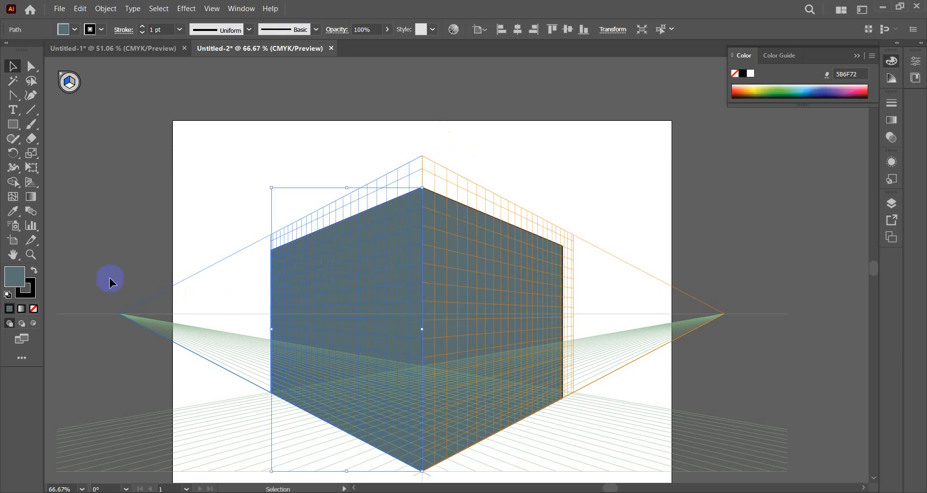
pyautogui.doubleClick(14, 276)
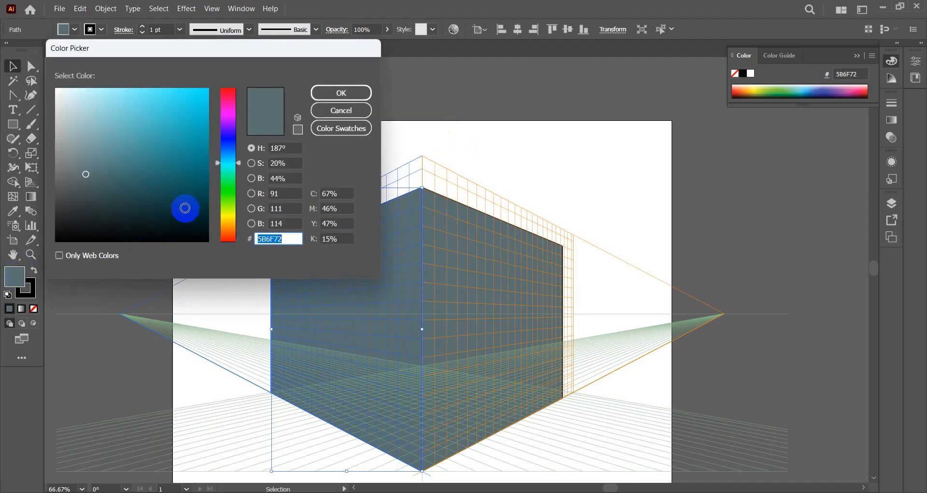
pyautogui.moveTo(88, 170); pyautogui.dragTo(86, 108)
pyautogui.click(325, 113)
pyautogui.click(331, 93)
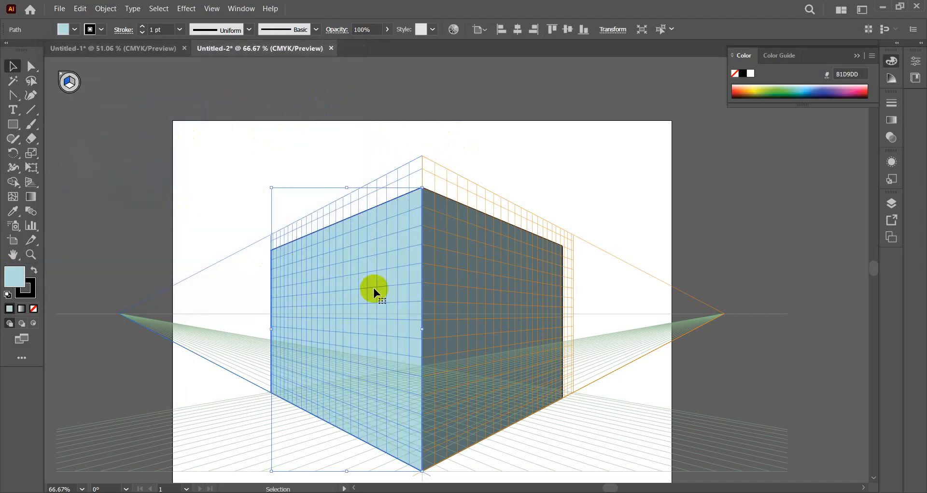
# Recolor the right wall's fill to dark teal, hex 09646D, outside isolation mode.
pyautogui.click(539, 175)
pyautogui.click(475, 302)
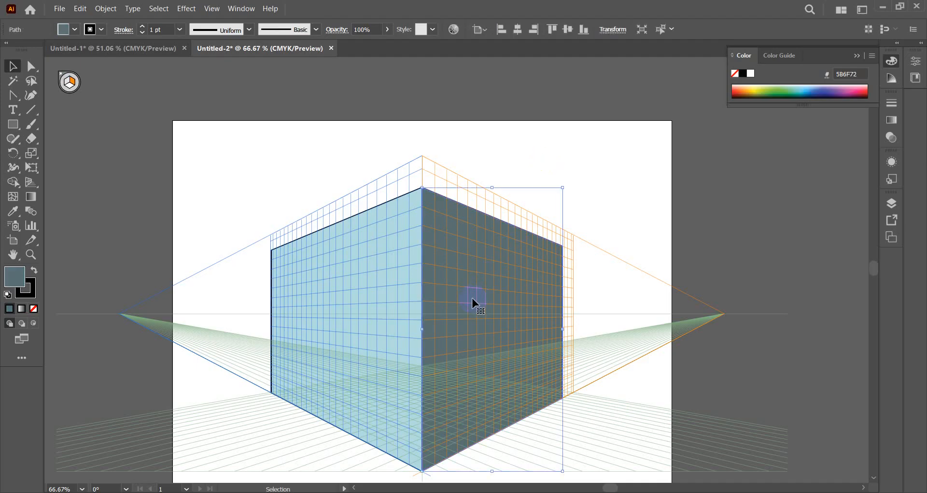
pyautogui.doubleClick(474, 302)
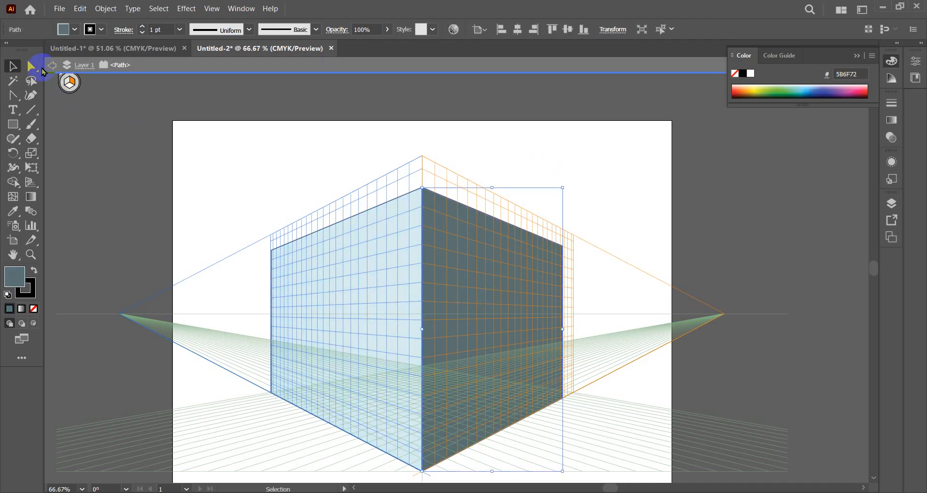
pyautogui.click(51, 65)
pyautogui.click(462, 295)
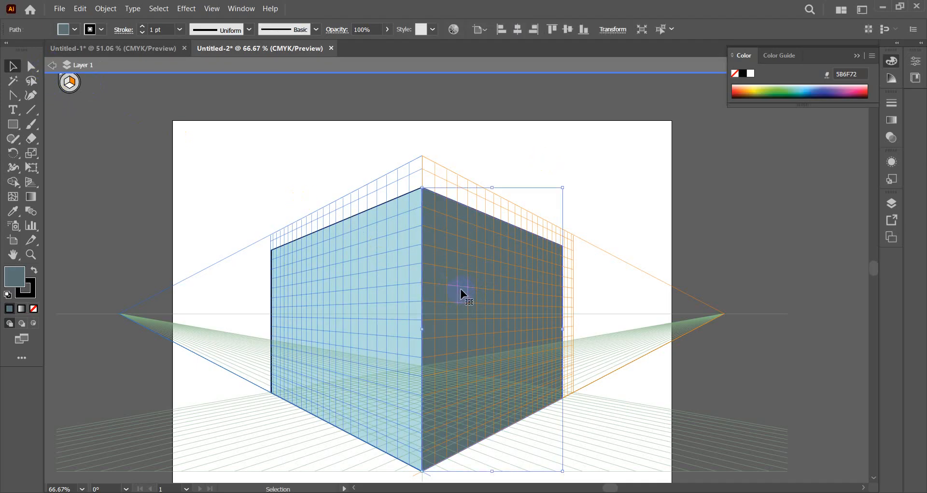
pyautogui.click(52, 67)
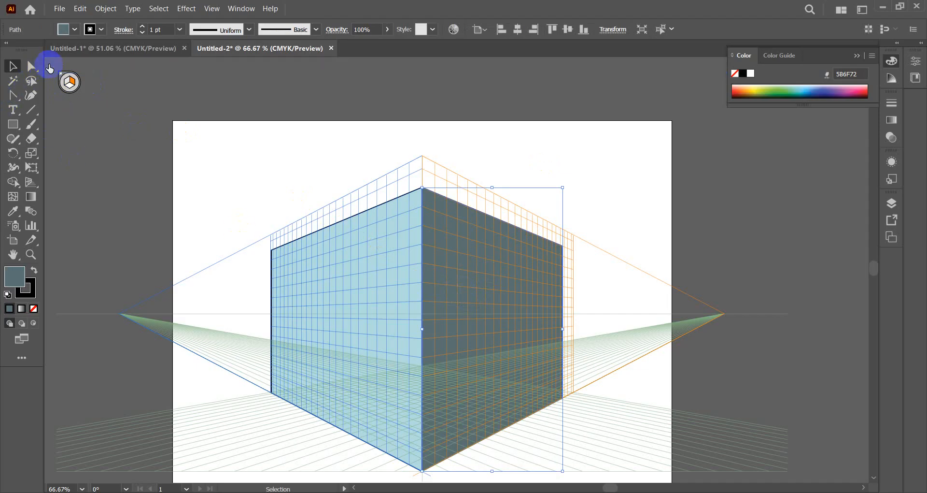
pyautogui.doubleClick(15, 277)
pyautogui.moveTo(89, 174)
pyautogui.mouseDown()
pyautogui.moveTo(174, 133)
pyautogui.moveTo(203, 160)
pyautogui.moveTo(196, 179)
pyautogui.mouseUp()
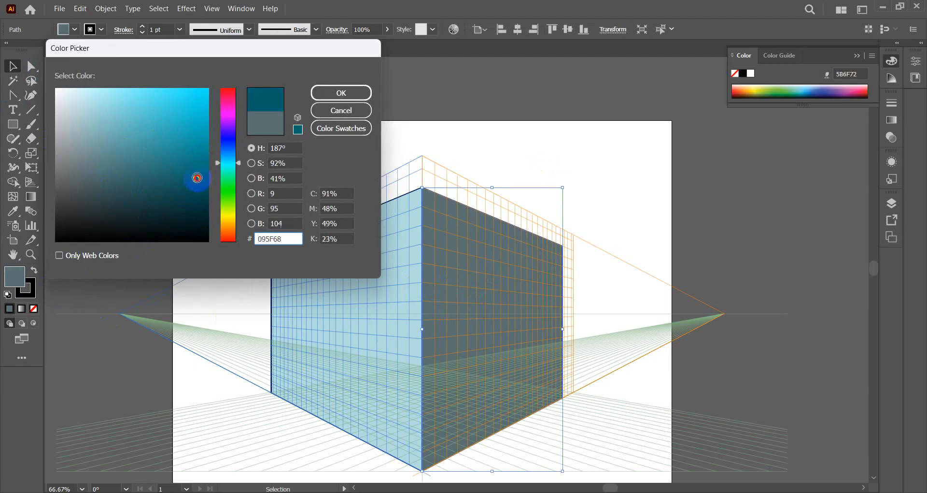
pyautogui.click(342, 93)
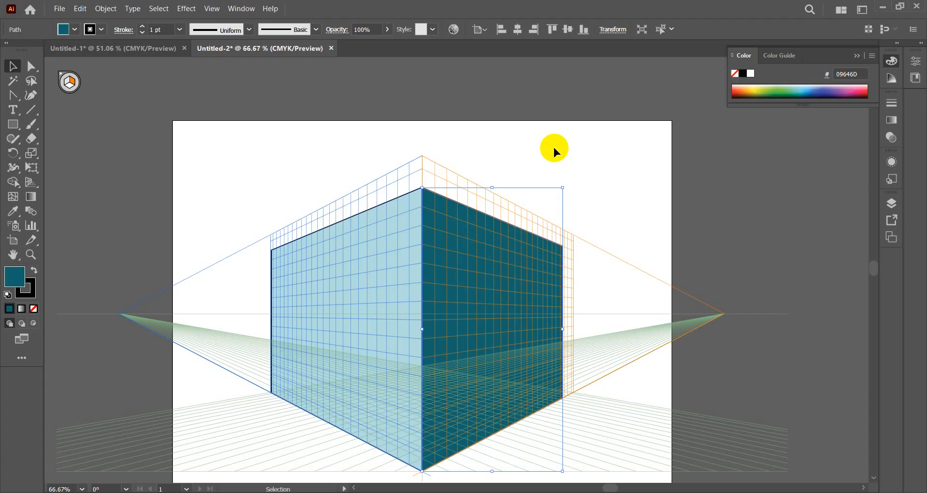
# Hide the perspective grid to examine the two-sided box without it, and show the grid again.
pyautogui.press('ctrl')
pyautogui.hotkey('ctrl', 'shift', 'i')
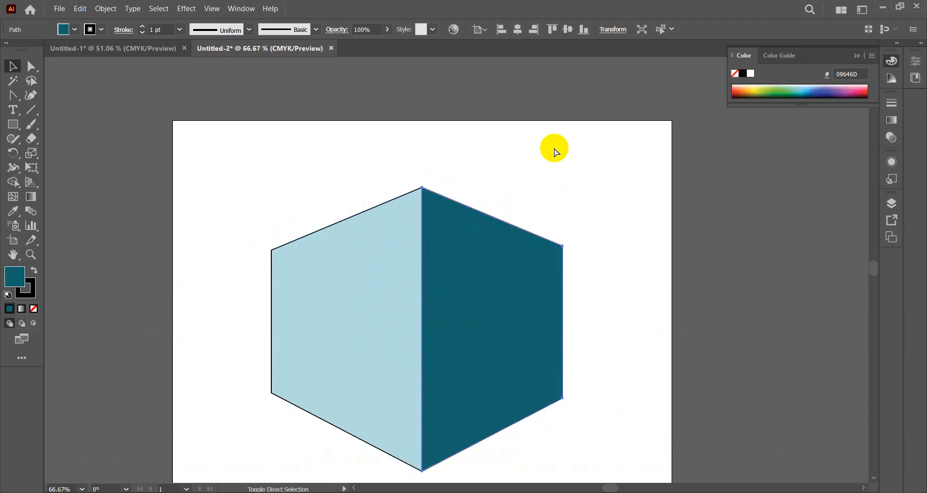
pyautogui.scroll(-1, 548, 307)
pyautogui.scroll(-6, 556, 290)
pyautogui.scroll(3, 556, 287)
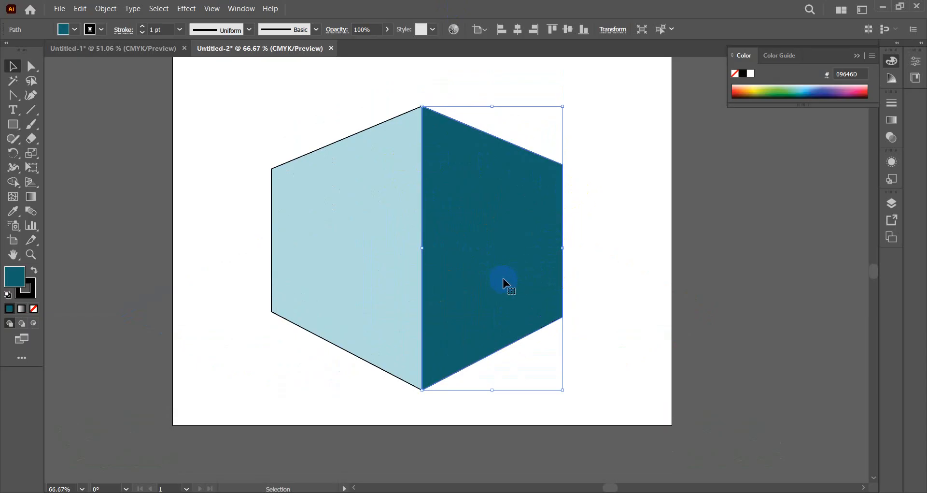
pyautogui.scroll(1, 502, 282)
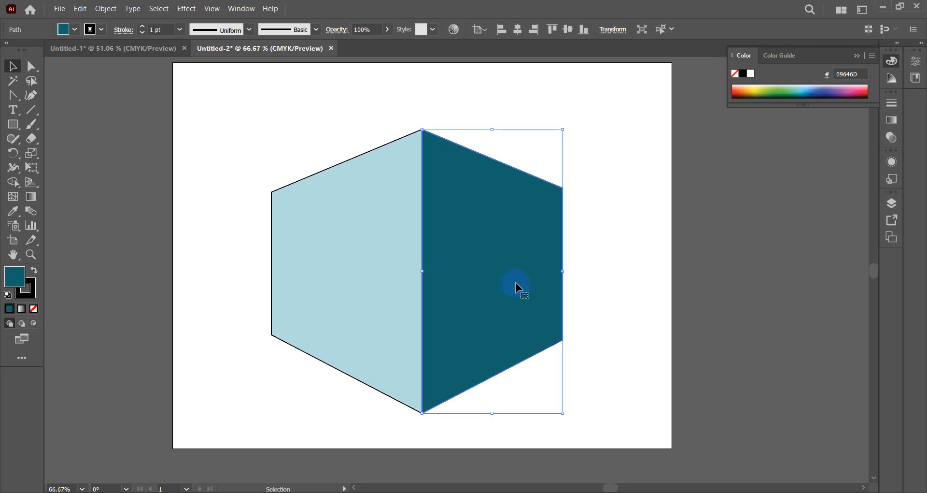
pyautogui.press('ctrl')
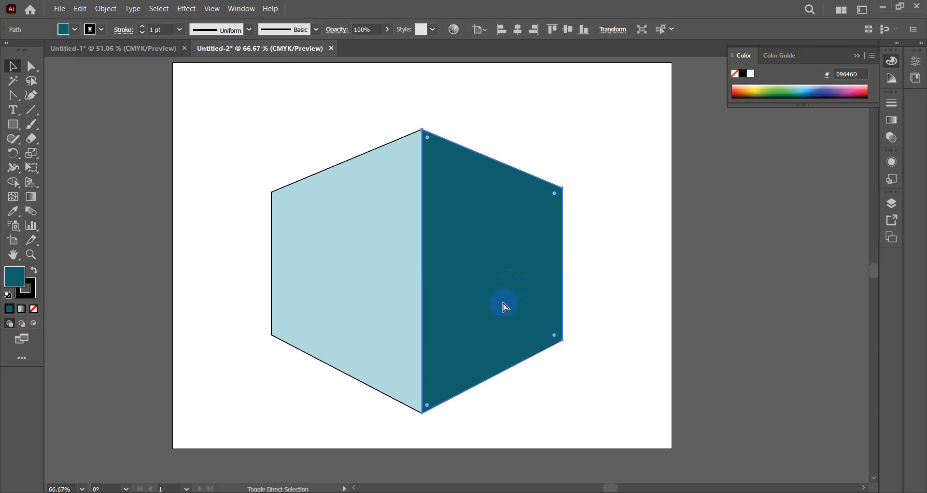
pyautogui.hotkey('ctrl', 'shift', 'i')
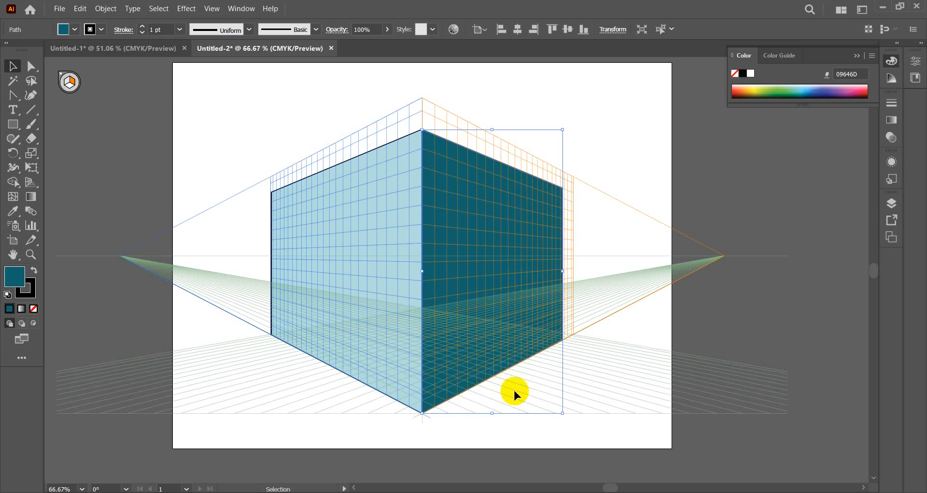
# With the Right Grid plane active, draw a tall door rectangle on the right wall, from mid-height down to the ground line.
pyautogui.scroll(2, 595, 297)
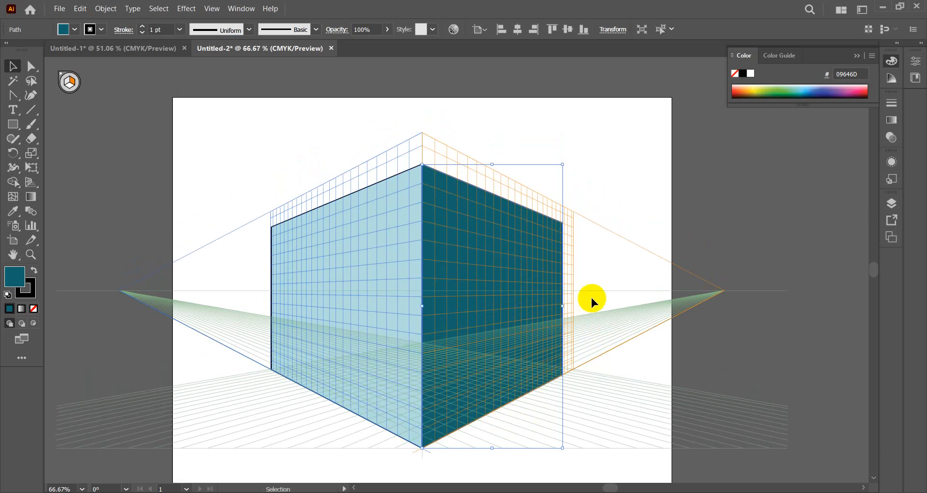
pyautogui.click(13, 125)
pyautogui.click(80, 124)
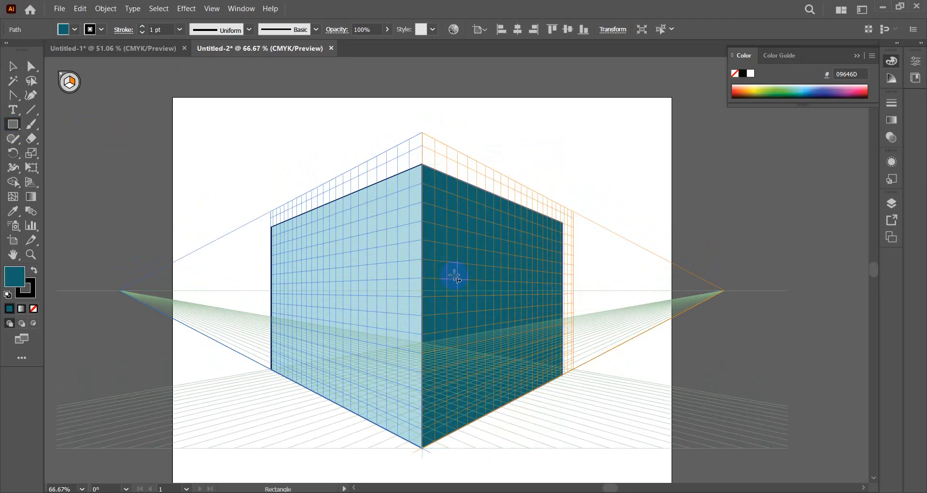
pyautogui.hotkey('shift', 'v')
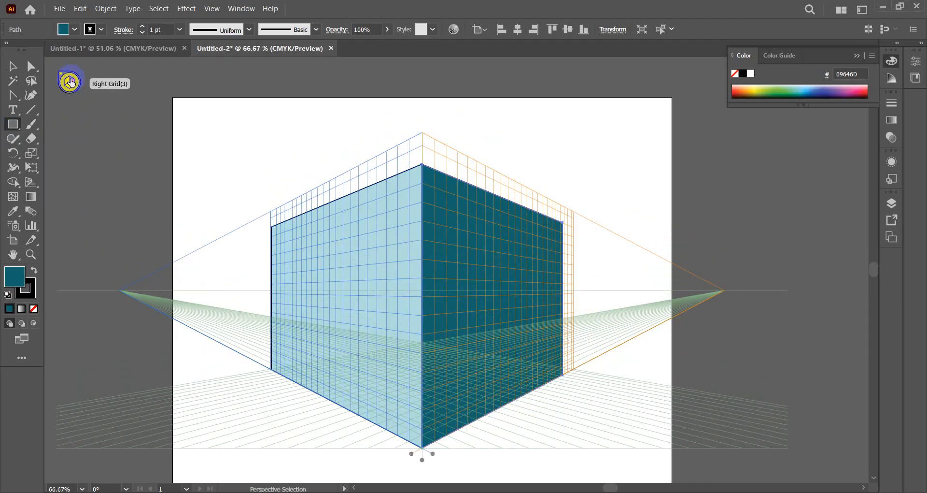
pyautogui.click(69, 81)
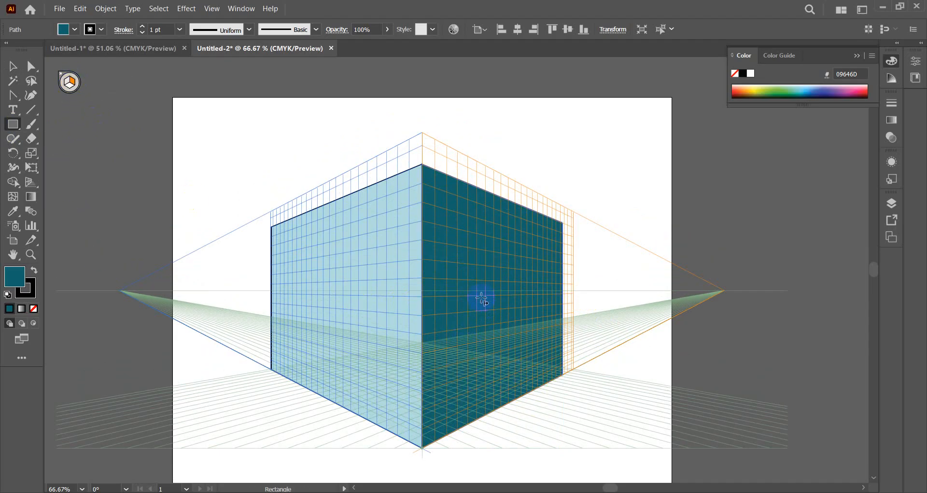
pyautogui.moveTo(482, 290); pyautogui.dragTo(520, 399)
pyautogui.click(13, 68)
# Fill the door rectangle with dark gray-teal, hex 274A4C, and deselect it.
pyautogui.click(15, 279)
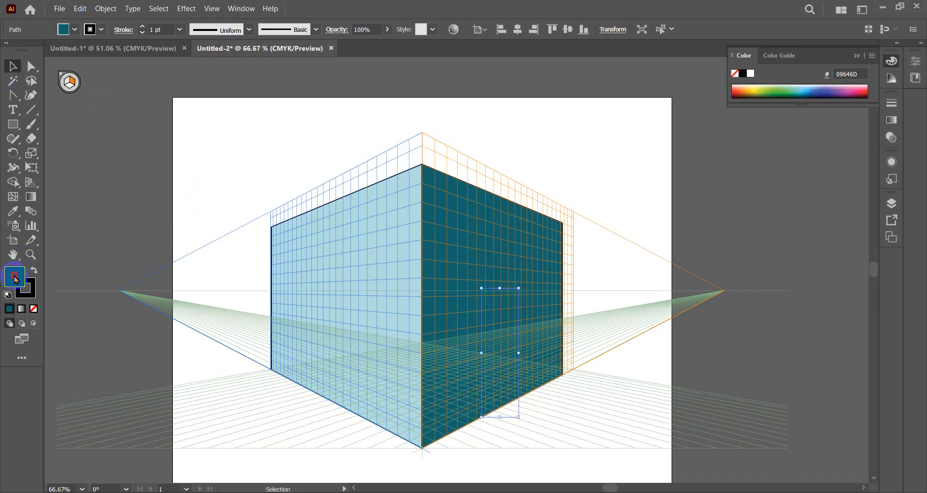
pyautogui.doubleClick(15, 278)
pyautogui.click(185, 179)
pyautogui.moveTo(185, 179); pyautogui.dragTo(130, 196)
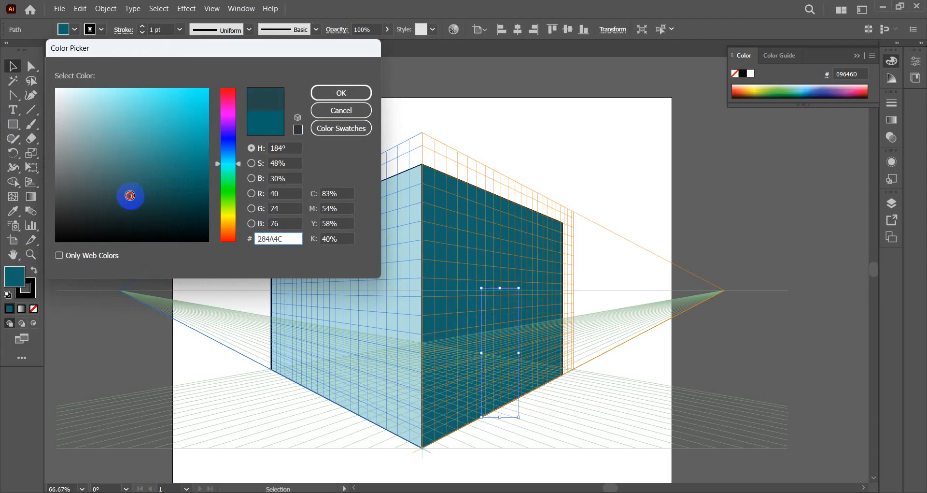
pyautogui.click(338, 93)
pyautogui.click(13, 66)
pyautogui.click(725, 215)
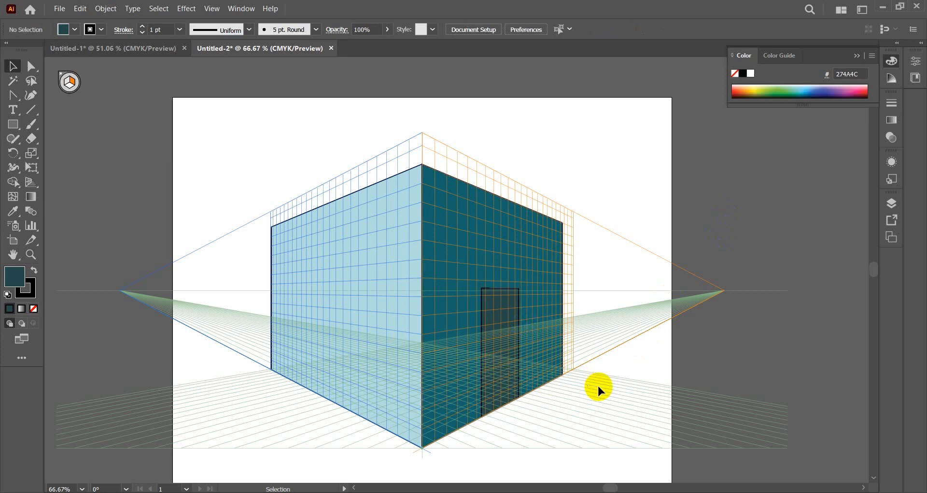
# Activate the Left Grid plane and draw a narrow full-height rectangle inward from the door's upper outer corner as the door's thickness.
pyautogui.scroll(1, 606, 339)
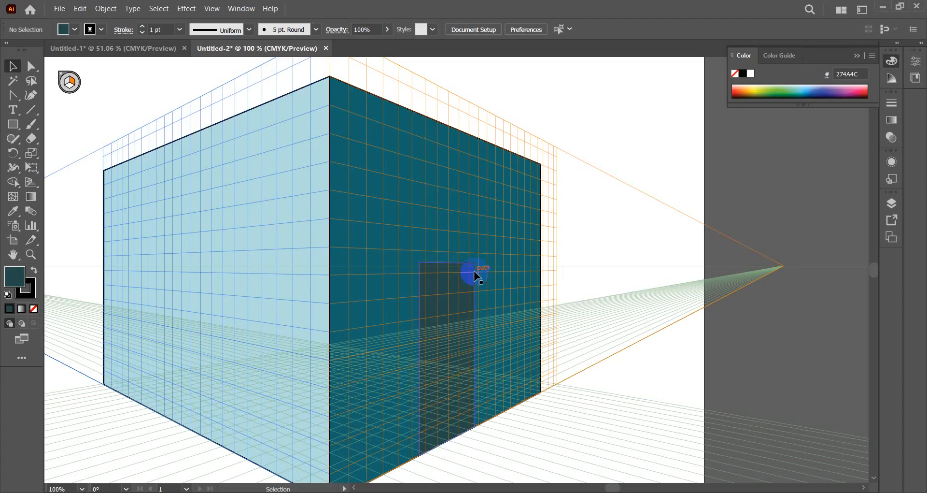
pyautogui.click(13, 125)
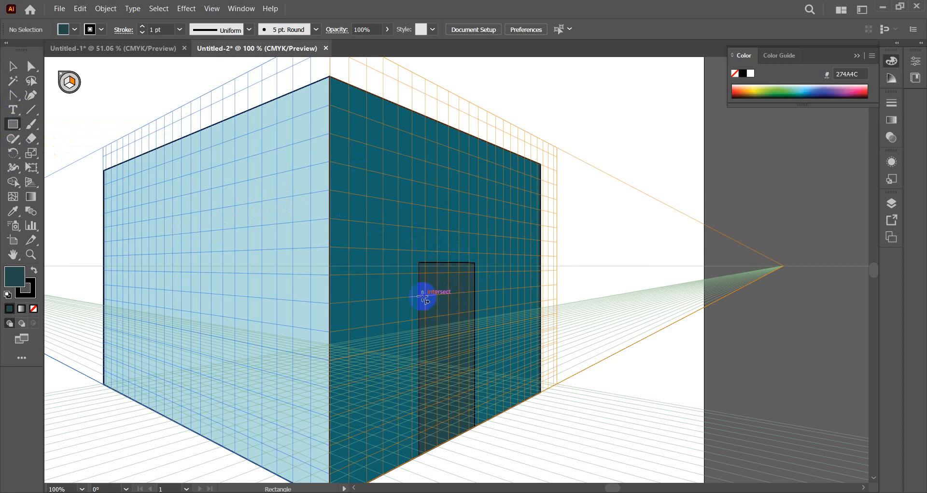
pyautogui.click(72, 82)
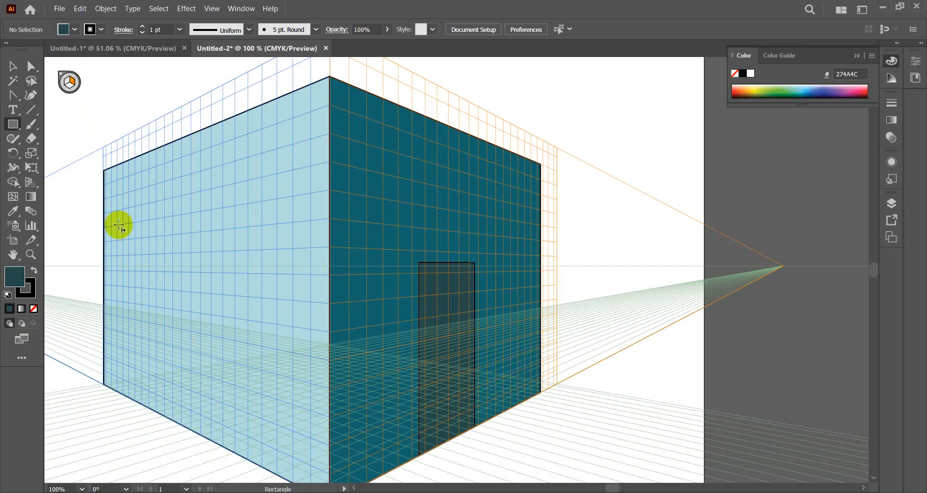
pyautogui.click(67, 83)
pyautogui.click(67, 85)
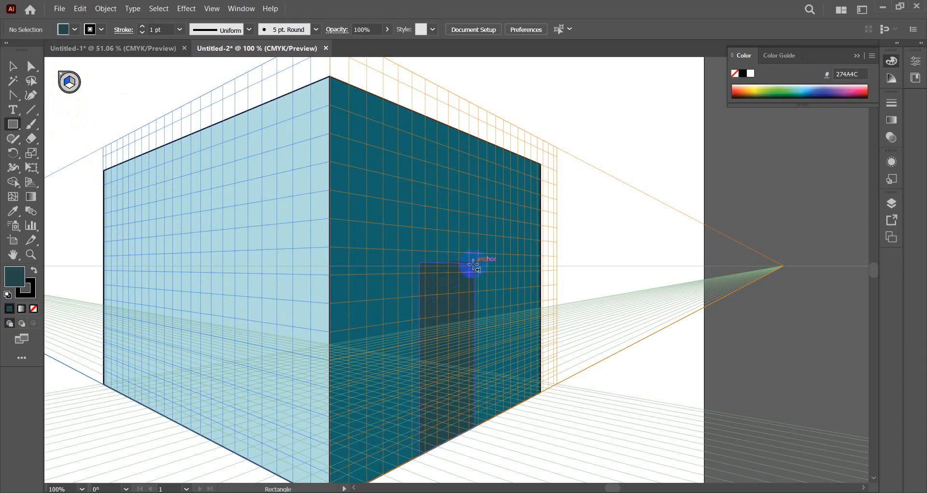
pyautogui.moveTo(475, 264); pyautogui.dragTo(468, 426)
# Fill the narrow door strip with the left wall's light blue using the Eyedropper, and deselect it.
pyautogui.click(16, 276)
pyautogui.click(13, 211)
pyautogui.click(267, 193)
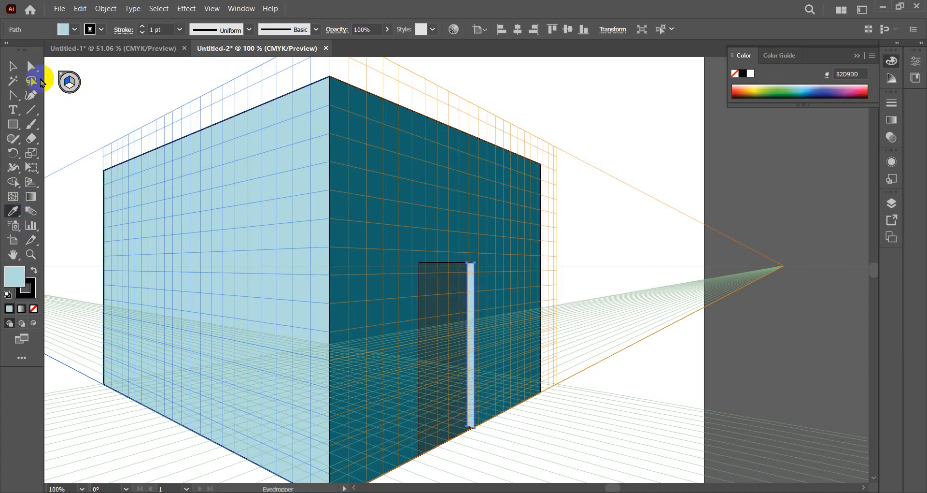
pyautogui.click(12, 66)
pyautogui.click(810, 179)
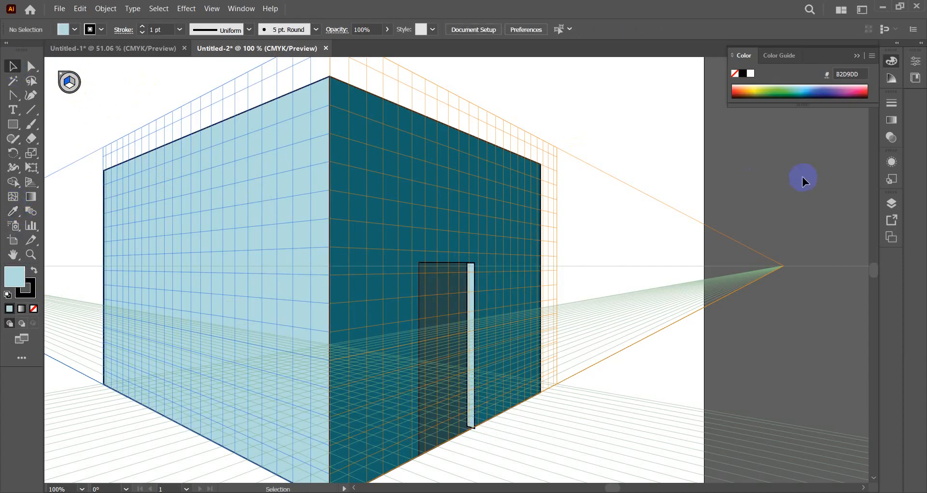
# Recolor the narrow door strip with the right wall's dark teal using the Eyedropper, and deselect it.
pyautogui.click(471, 285)
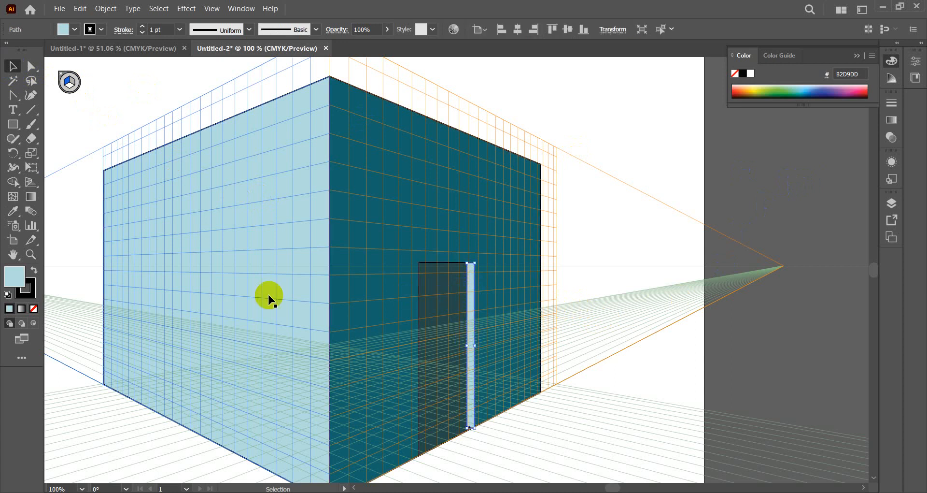
pyautogui.click(13, 216)
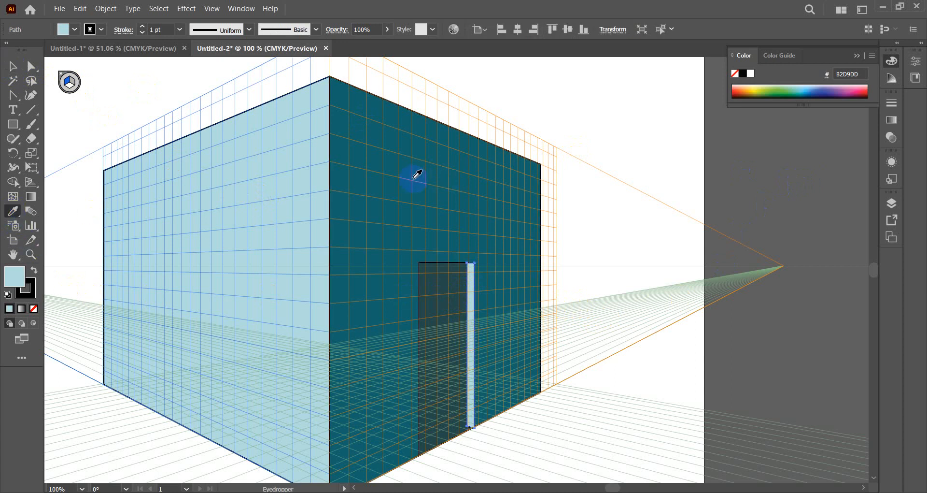
pyautogui.click(404, 173)
pyautogui.click(13, 66)
pyautogui.click(803, 185)
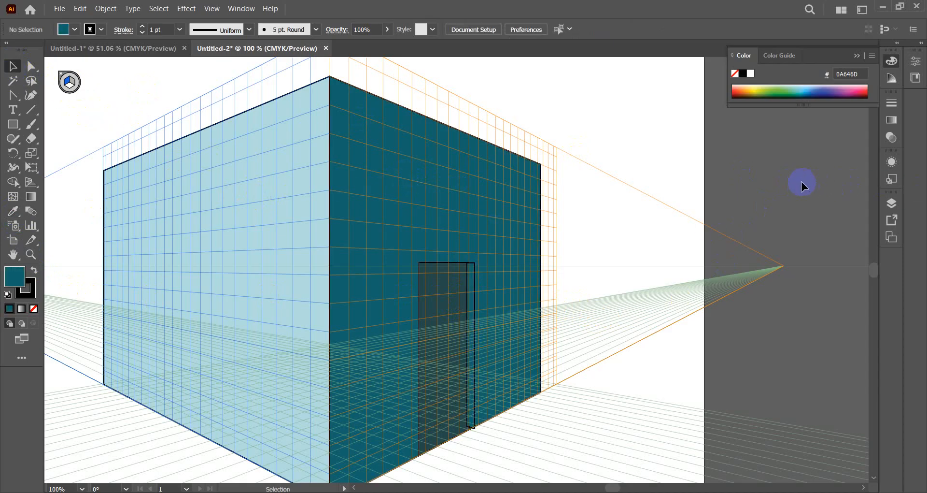
# Nudge the narrow door strip one increment to the right and deselect it.
pyautogui.click(473, 313)
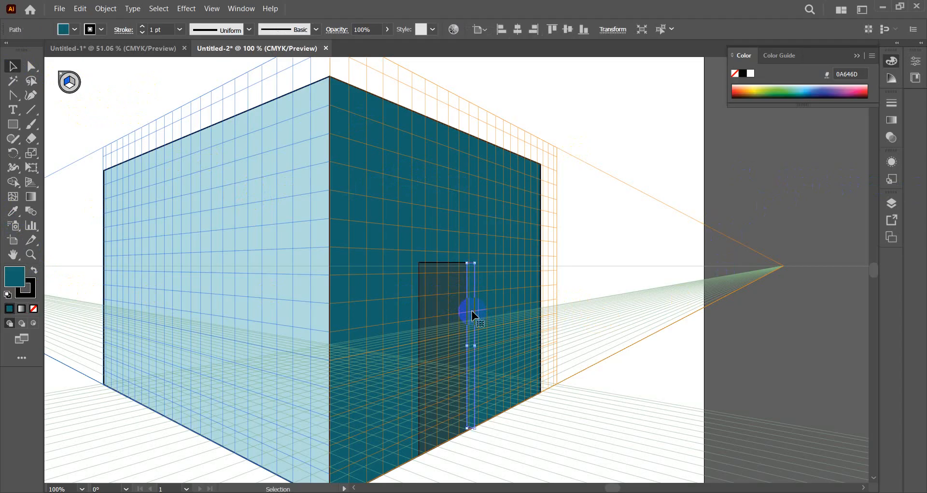
pyautogui.press('Right')
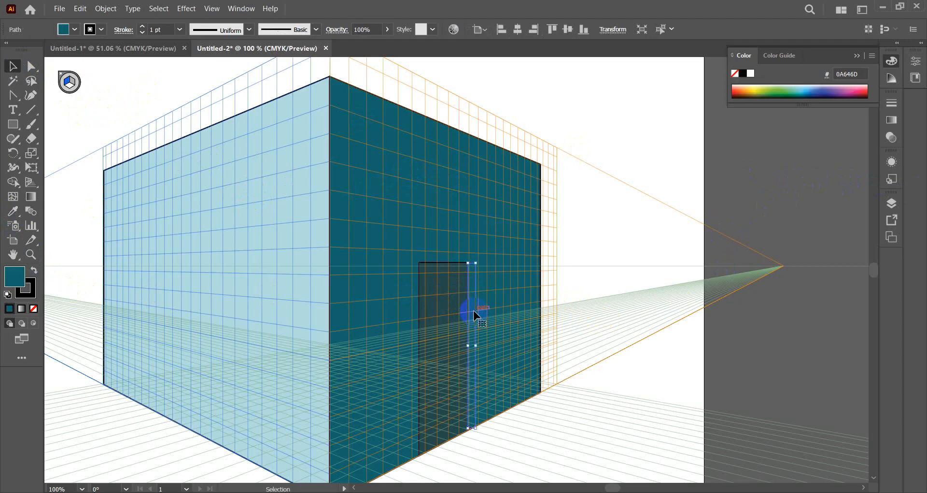
pyautogui.click(807, 178)
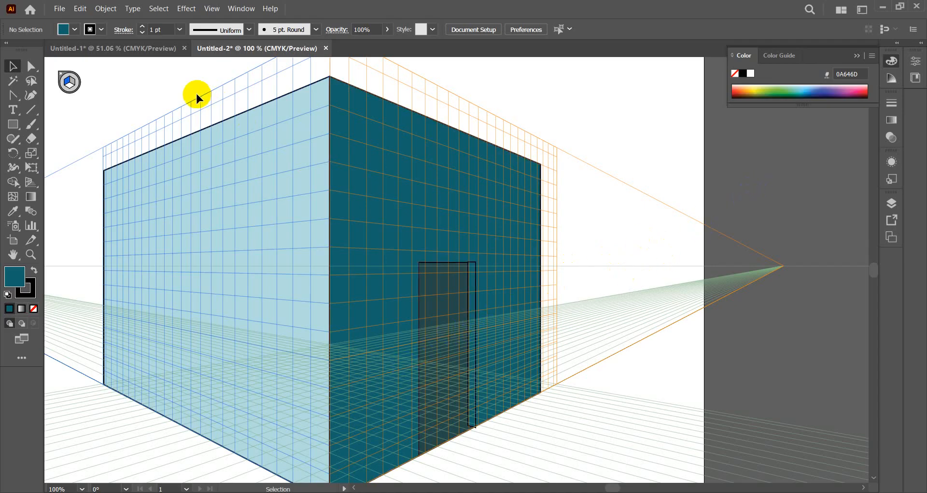
# Remove the stroke from all the building shapes, including both walls and the door pieces, and deselect them.
pyautogui.moveTo(179, 75); pyautogui.dragTo(549, 422)
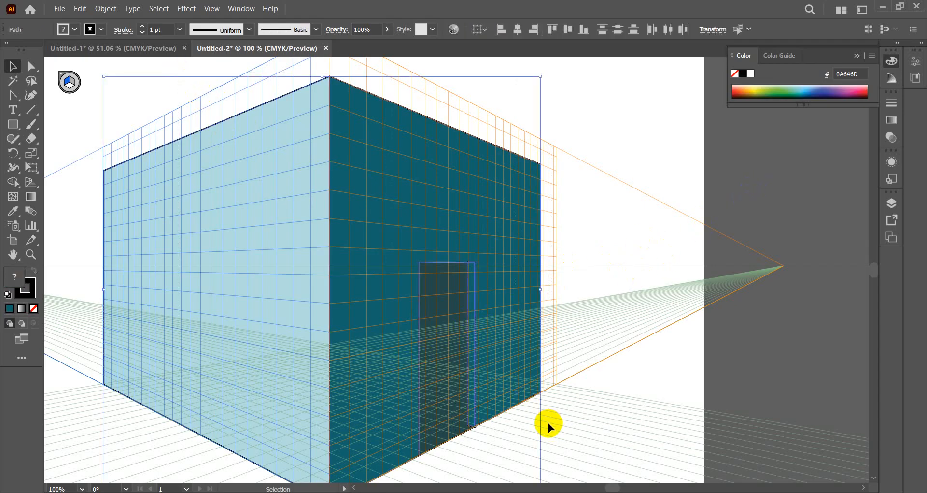
pyautogui.click(26, 286)
pyautogui.click(32, 310)
pyautogui.click(750, 174)
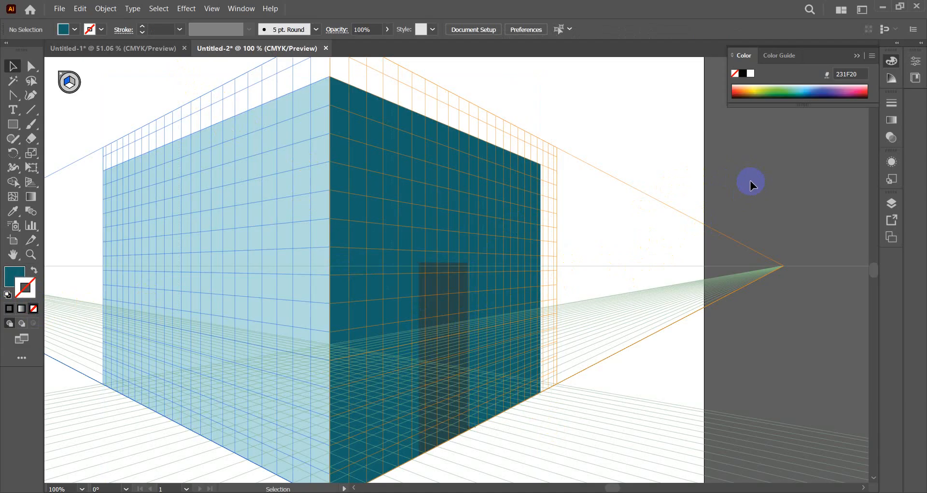
# Recolor the narrow door strip with the lighter teal 3E797C and deselect it.
pyautogui.click(468, 301)
pyautogui.click(15, 275)
pyautogui.doubleClick(15, 276)
pyautogui.moveTo(203, 189); pyautogui.dragTo(132, 166)
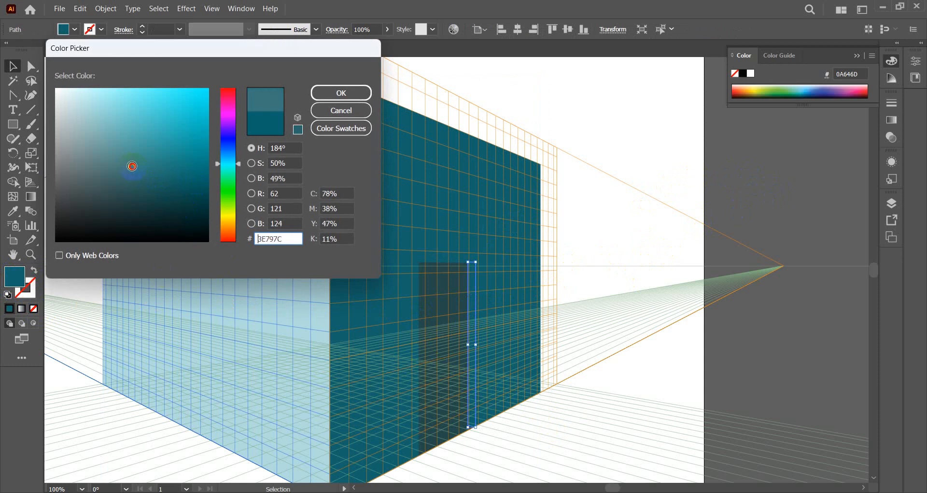
pyautogui.click(336, 94)
pyautogui.click(742, 180)
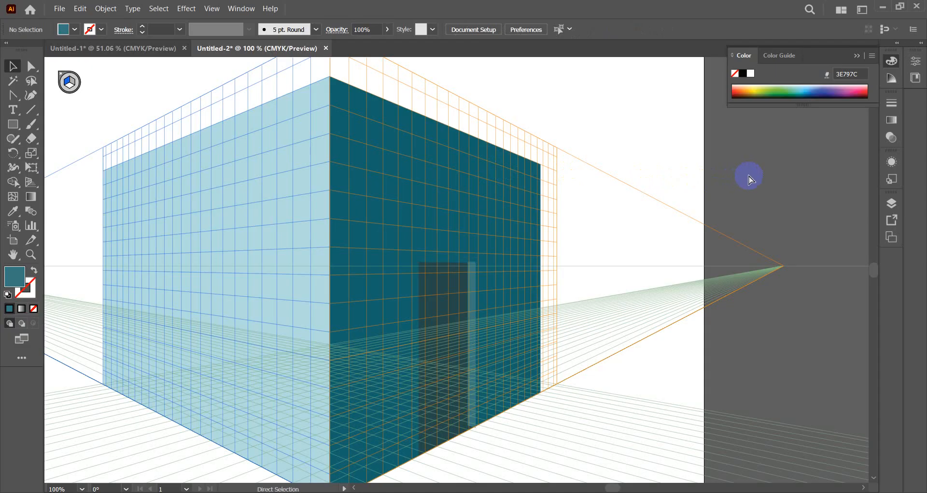
# Hide the perspective grid and scale the whole building down to less than half its size on the artboard.
pyautogui.hotkey('ctrl', 'shift', 'i')
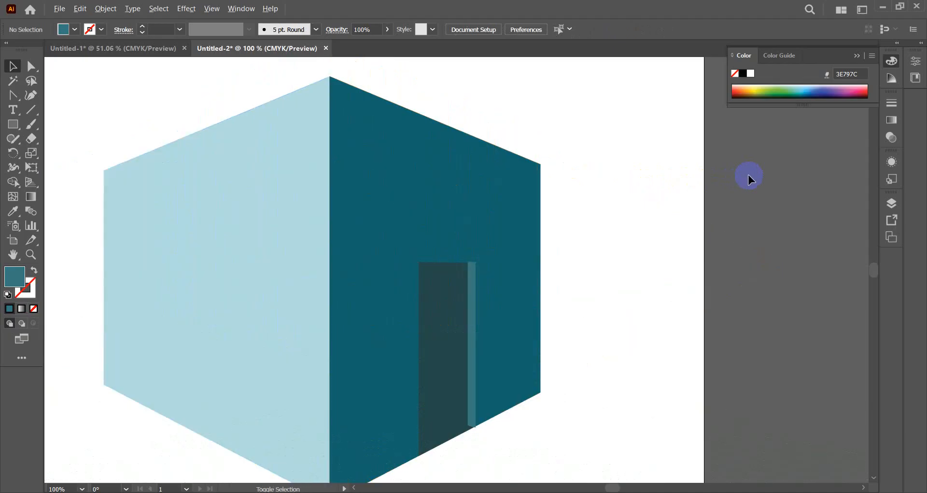
pyautogui.scroll(-1, 645, 234)
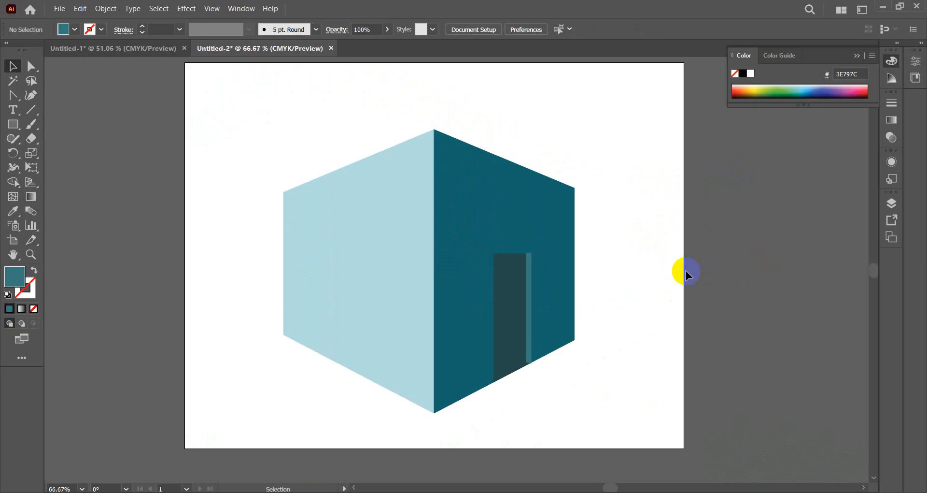
pyautogui.scroll(-2, 650, 264)
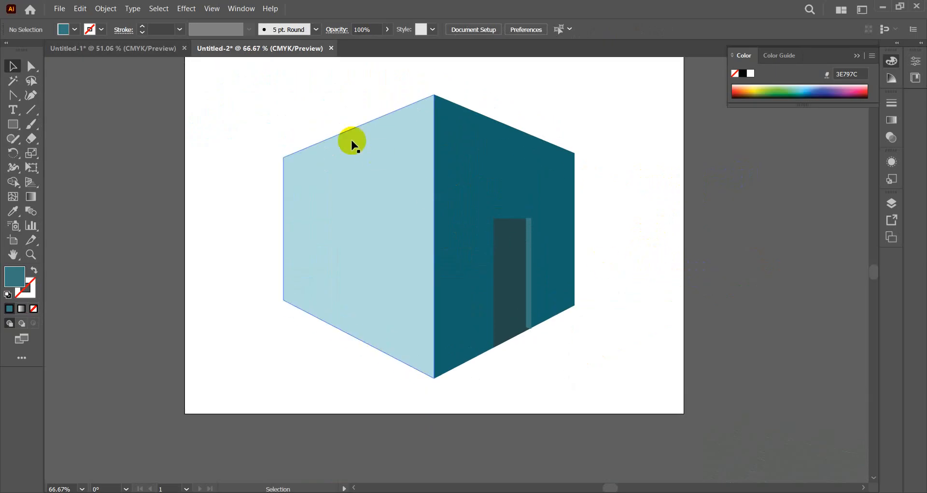
pyautogui.moveTo(257, 104); pyautogui.dragTo(534, 296)
pyautogui.click(587, 278)
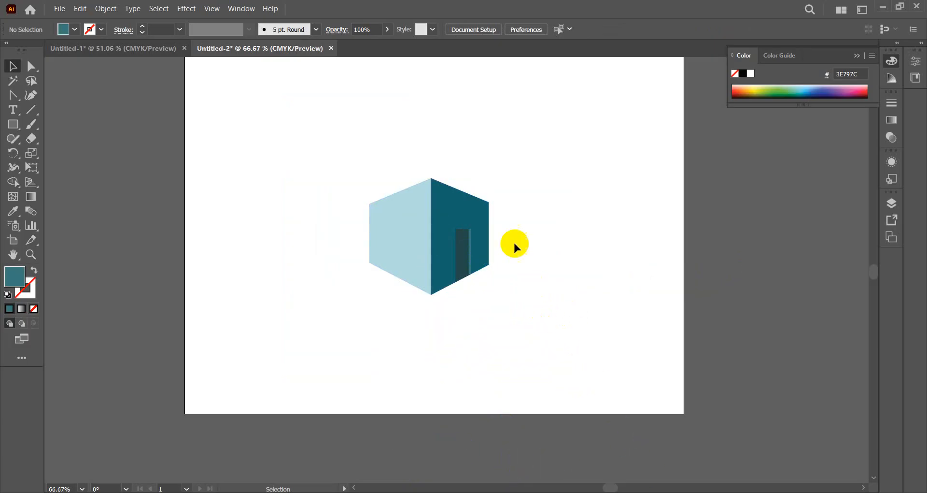
# Move the small building off the artboard to its right, show the perspective grid again, and deselect the building.
pyautogui.moveTo(359, 164); pyautogui.dragTo(483, 288)
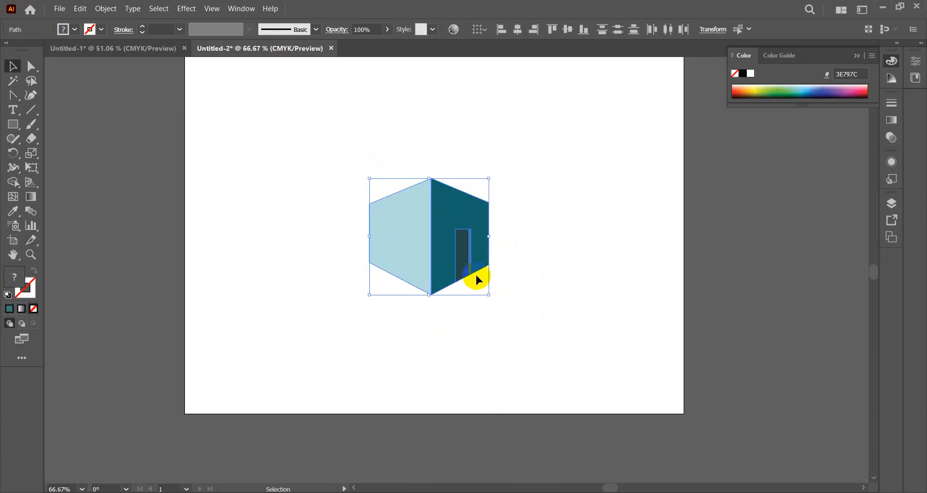
pyautogui.moveTo(451, 239); pyautogui.dragTo(817, 165)
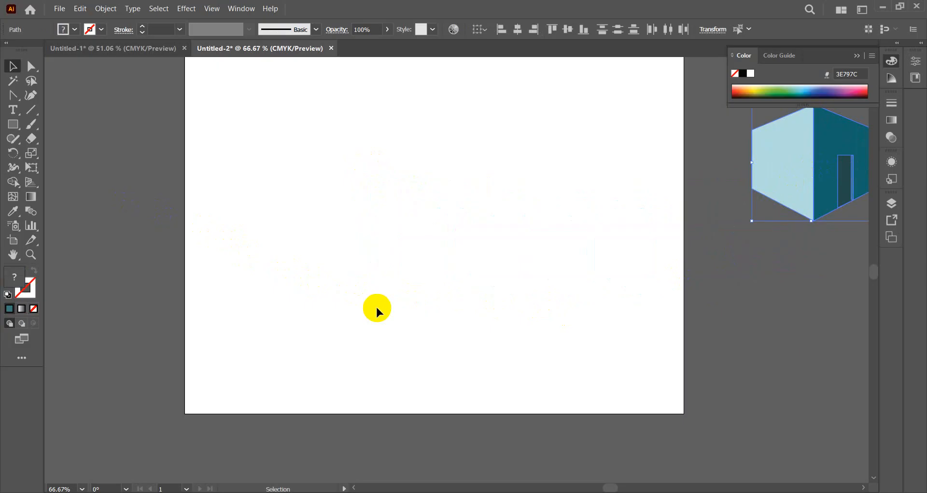
pyautogui.press('ctrl')
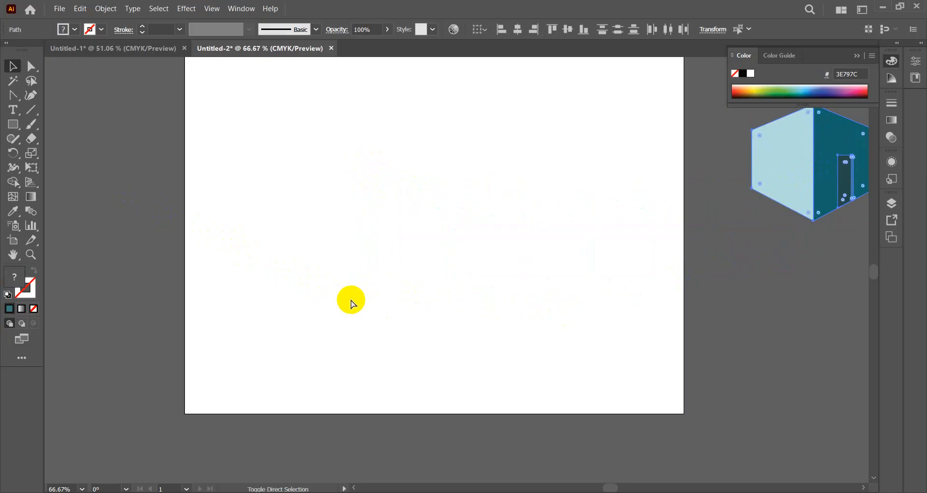
pyautogui.hotkey('ctrl', 'shift', 'i')
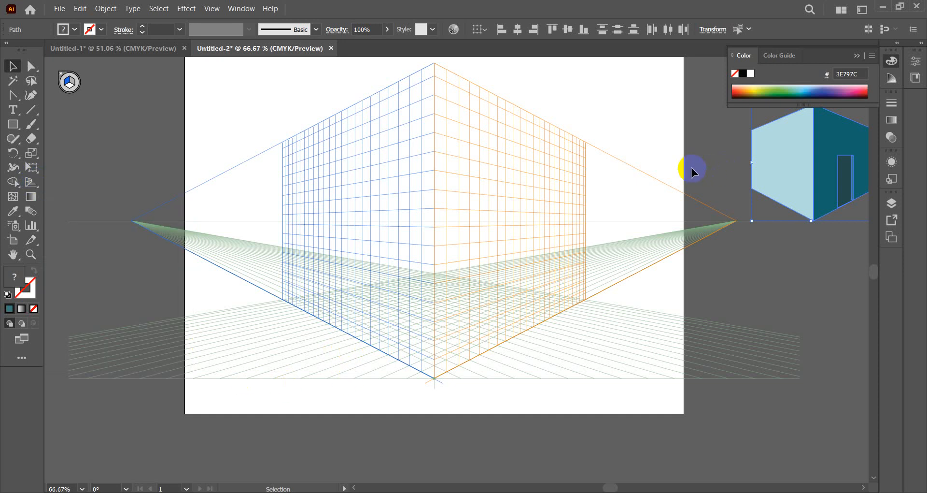
pyautogui.moveTo(695, 152); pyautogui.dragTo(664, 164)
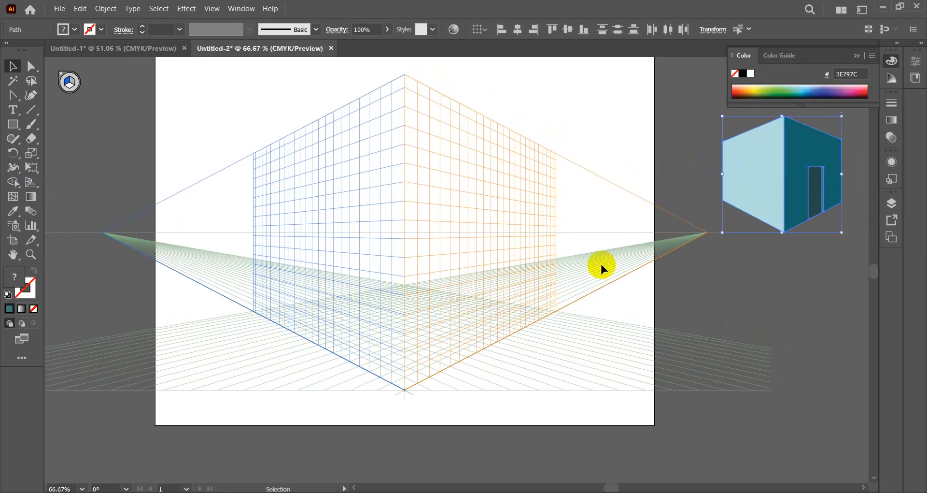
pyautogui.click(670, 242)
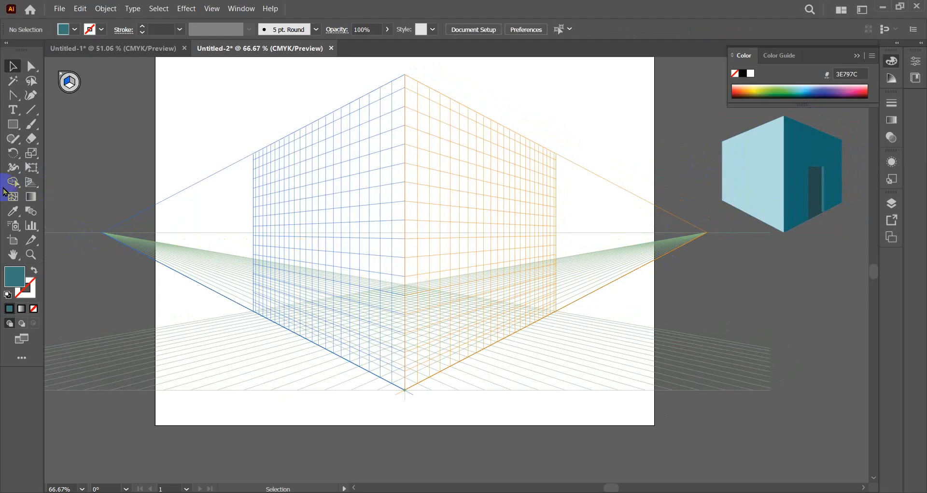
# Try adjusting the grid's left vanishing point and lowering its vertical extent with the Perspective Grid tool, and undo the change.
pyautogui.click(30, 183)
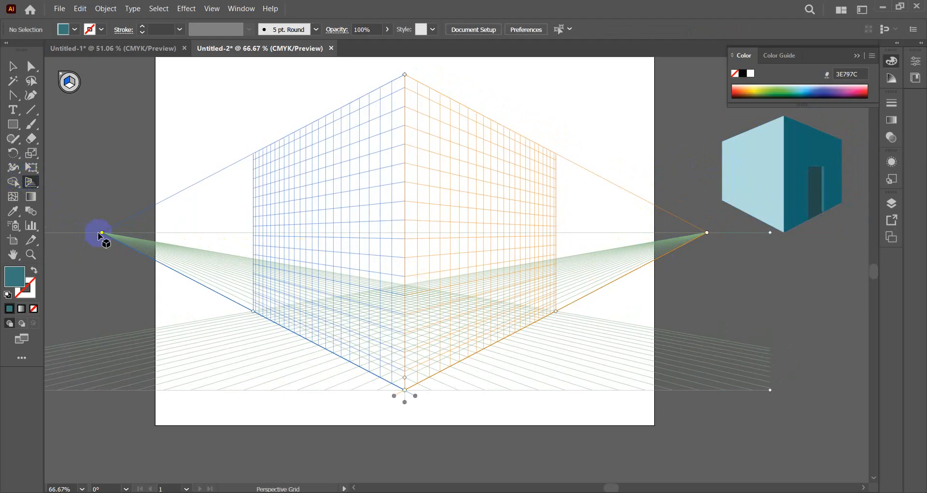
pyautogui.moveTo(102, 233)
pyautogui.mouseDown()
pyautogui.moveTo(161, 250)
pyautogui.moveTo(235, 255)
pyautogui.moveTo(68, 252)
pyautogui.moveTo(102, 250)
pyautogui.mouseUp()
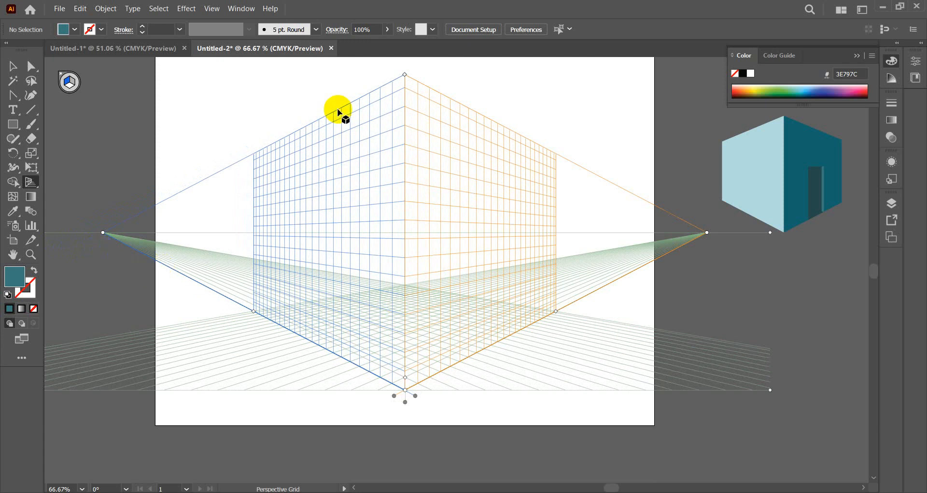
pyautogui.moveTo(406, 77); pyautogui.dragTo(407, 143)
pyautogui.hotkey('ctrl', 'z')
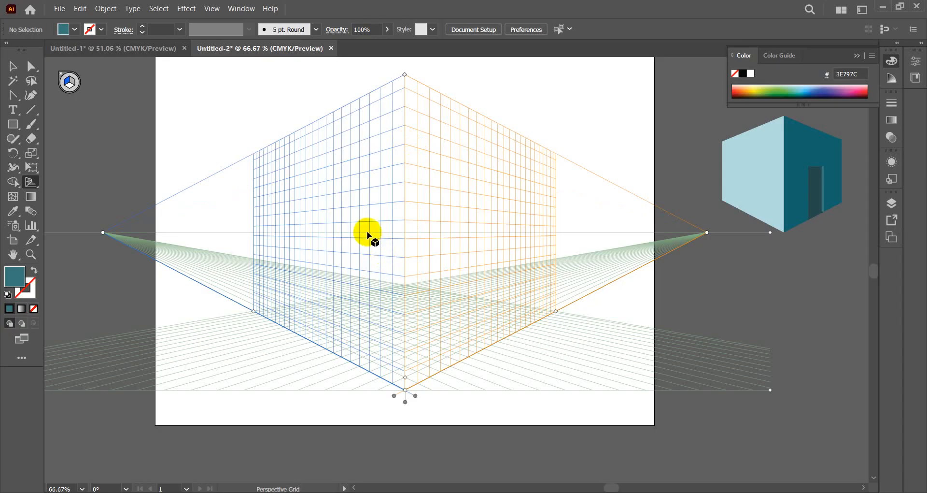
# Draw a wall rectangle on the left grid plane and another on the right grid plane, meeting at the central corner.
pyautogui.click(13, 123)
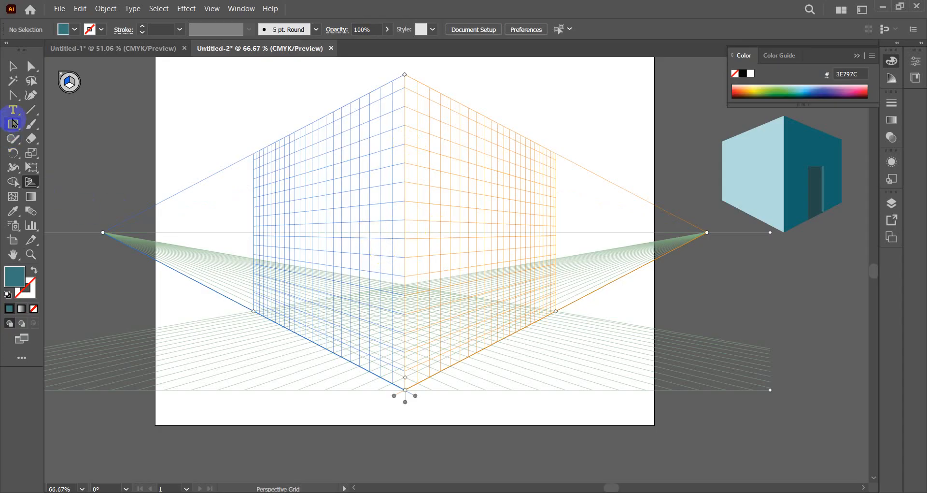
pyautogui.click(67, 124)
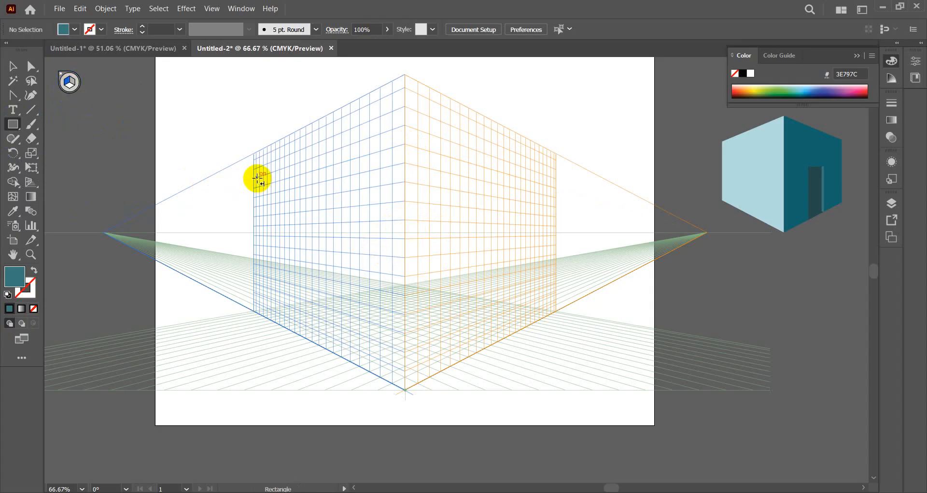
pyautogui.moveTo(256, 176); pyautogui.dragTo(407, 389)
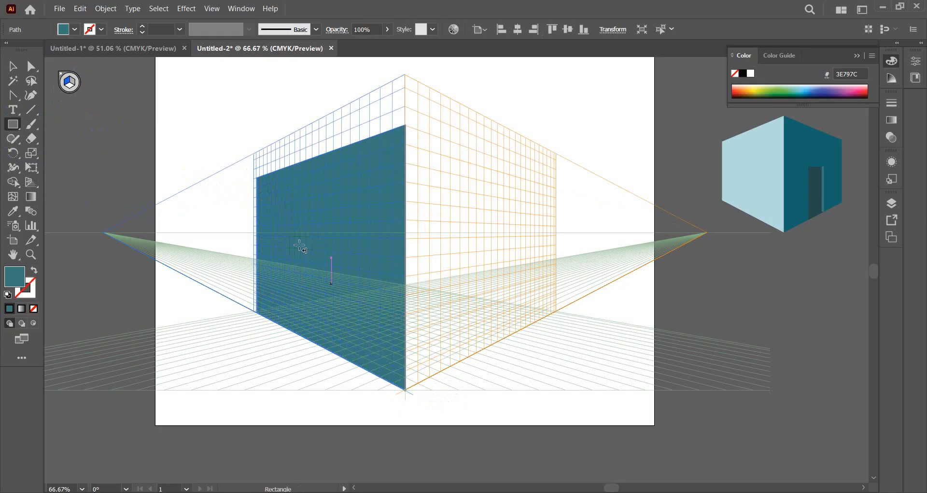
pyautogui.click(70, 85)
pyautogui.moveTo(405, 127); pyautogui.dragTo(535, 323)
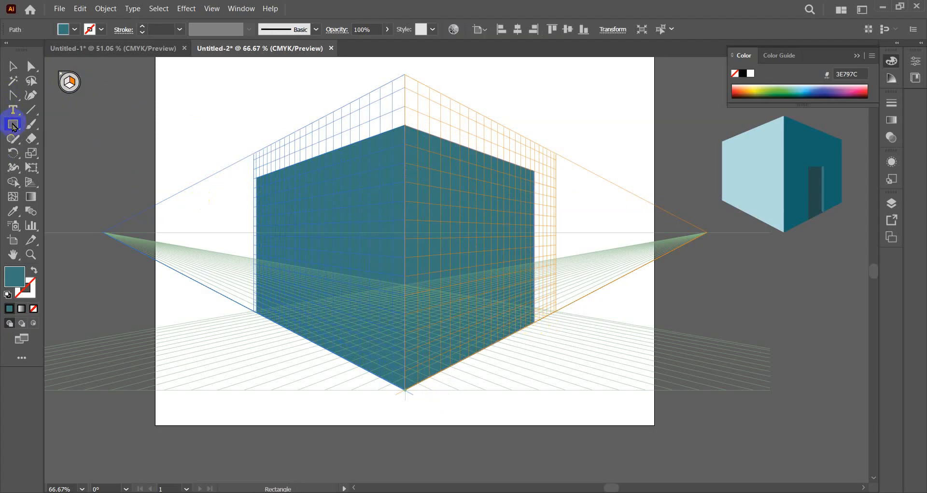
# Draw a door rectangle on the right wall near the central corner, fill it with 82AFAF, and deselect it.
pyautogui.moveTo(13, 126); pyautogui.dragTo(77, 124)
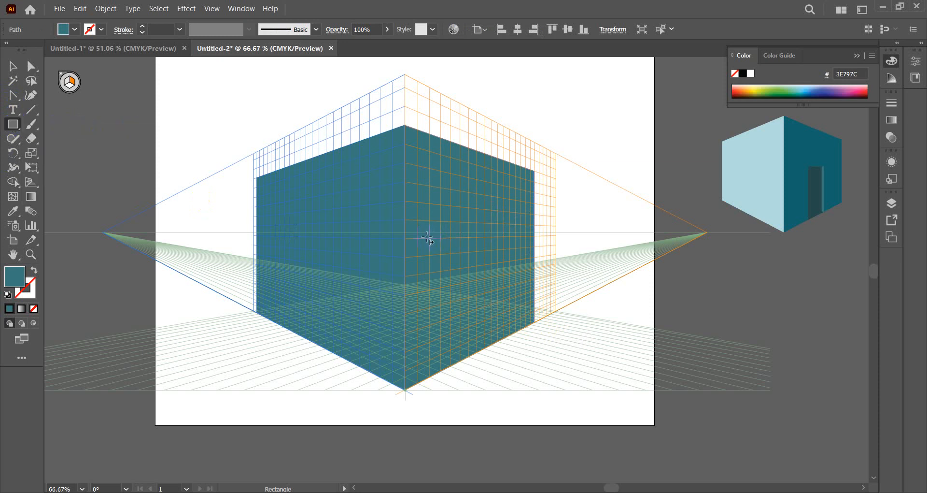
pyautogui.moveTo(427, 237)
pyautogui.mouseDown()
pyautogui.moveTo(443, 266)
pyautogui.moveTo(457, 361)
pyautogui.mouseUp()
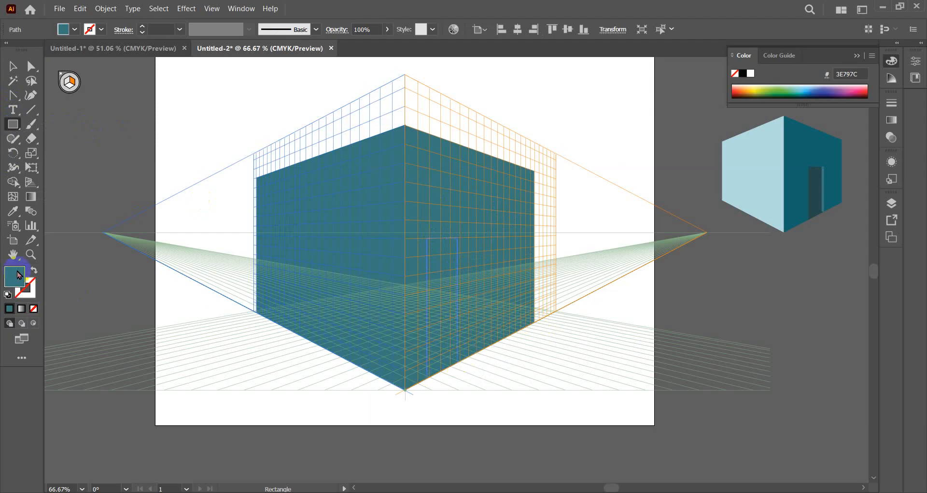
pyautogui.doubleClick(15, 276)
pyautogui.moveTo(120, 164); pyautogui.dragTo(95, 136)
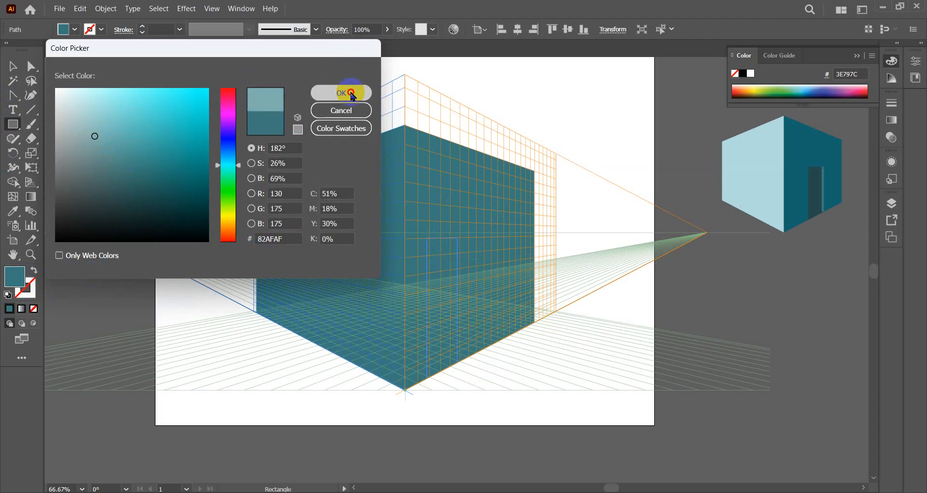
pyautogui.click(353, 94)
pyautogui.click(10, 68)
pyautogui.click(683, 294)
# Try duplicating the door farther along the right wall with the regular Selection tool, undoing each copy.
pyautogui.click(439, 280)
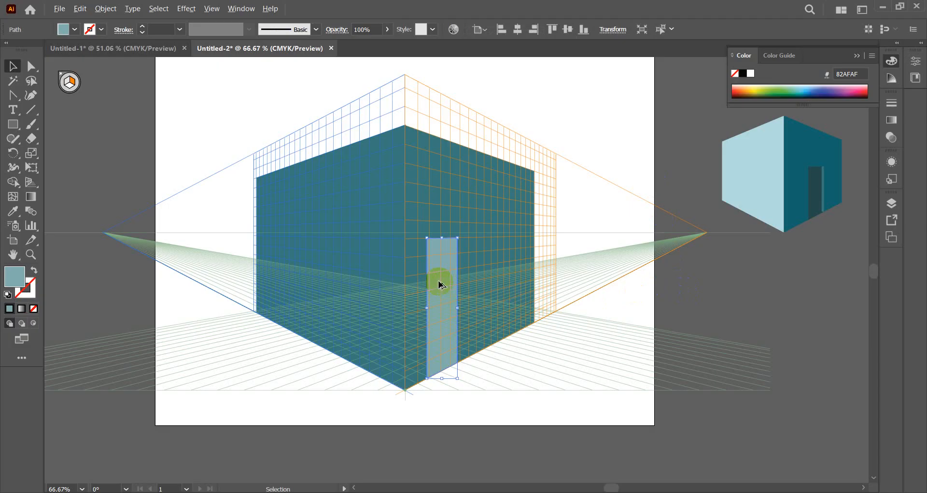
pyautogui.moveTo(440, 282); pyautogui.dragTo(495, 266)
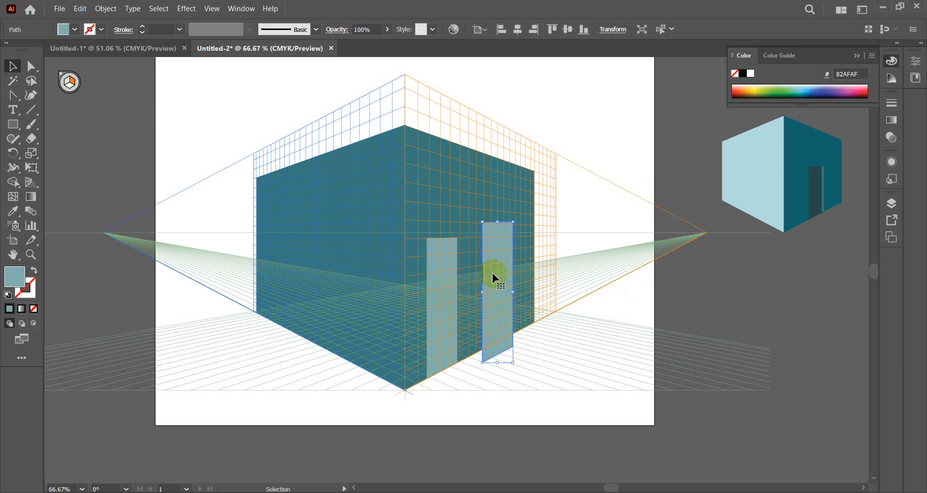
pyautogui.hotkey('ctrl', 'z')
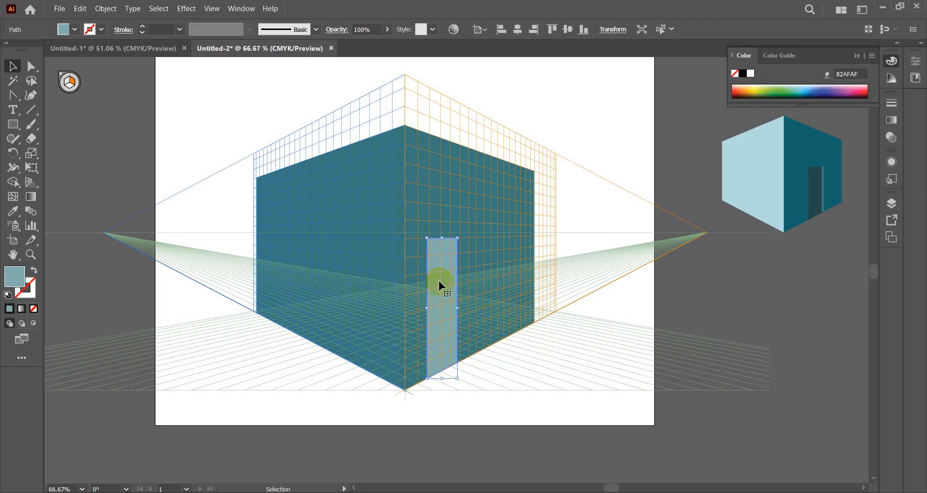
pyautogui.moveTo(439, 281); pyautogui.dragTo(499, 254)
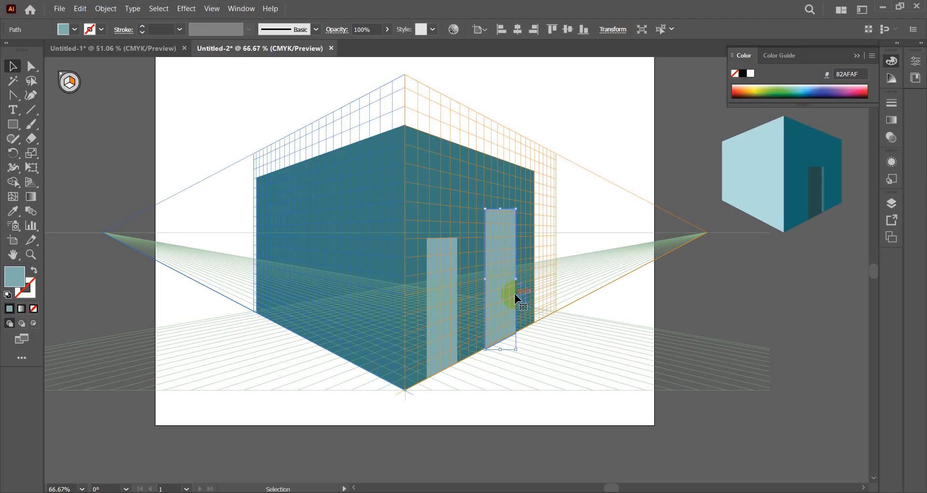
pyautogui.hotkey('ctrl', 'z')
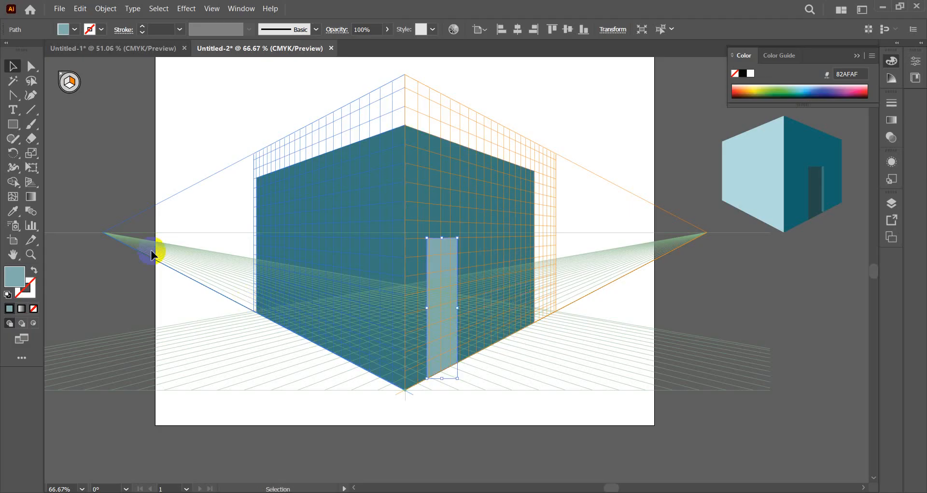
# Duplicate the door farther along the right wall in perspective with the Perspective Selection tool.
pyautogui.click(31, 184)
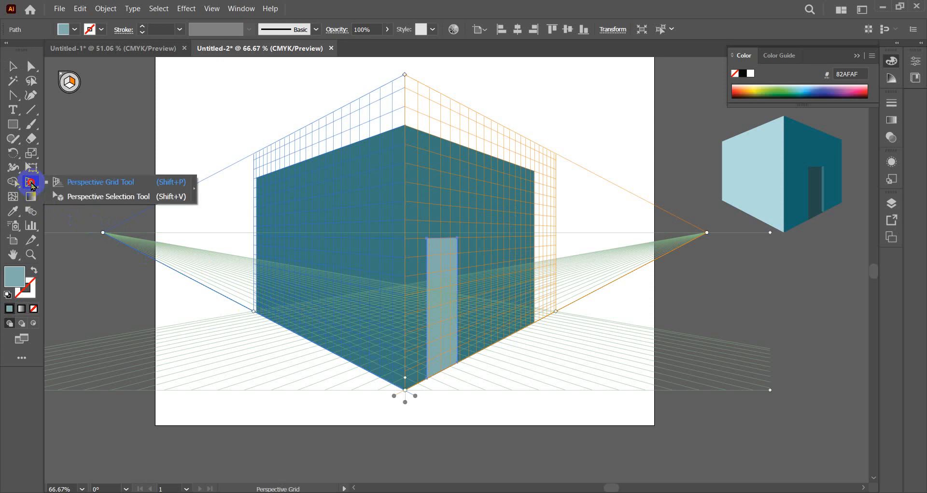
pyautogui.click(120, 198)
pyautogui.click(442, 266)
pyautogui.moveTo(443, 266); pyautogui.dragTo(490, 260)
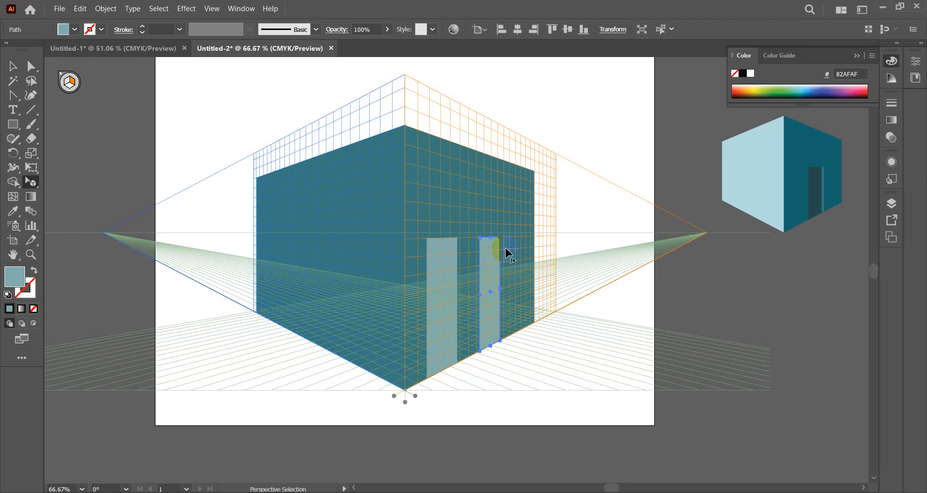
# Repeat the door duplication nine times to make a row of doors receding toward the right vanishing point.
pyautogui.press('ctrl')
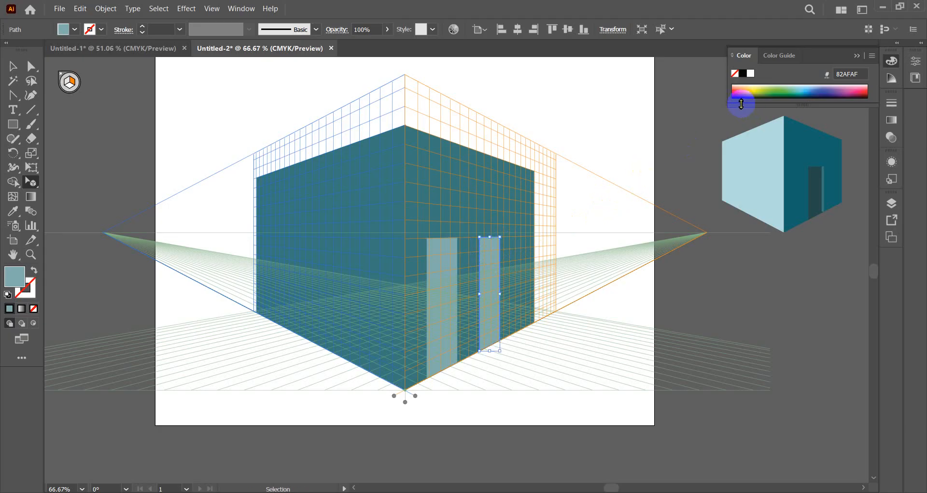
pyautogui.hotkey('ctrl', 'd')
pyautogui.hotkey('ctrl', 'd')
pyautogui.hotkey('ctrl', 'd')
pyautogui.hotkey('ctrl', 'd')
pyautogui.hotkey('ctrl', 'd')
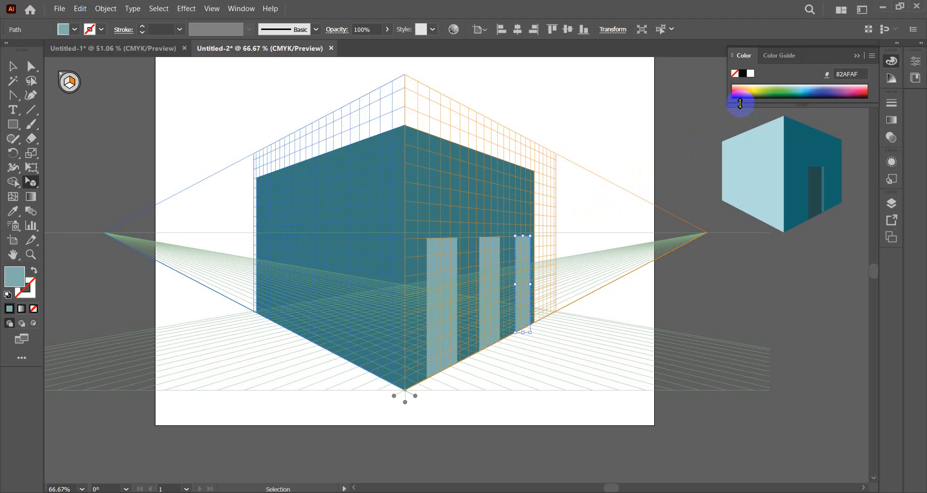
pyautogui.hotkey('ctrl', 'd')
pyautogui.hotkey('ctrl', 'd')
pyautogui.hotkey('ctrl', 'd')
pyautogui.hotkey('ctrl', 'd')
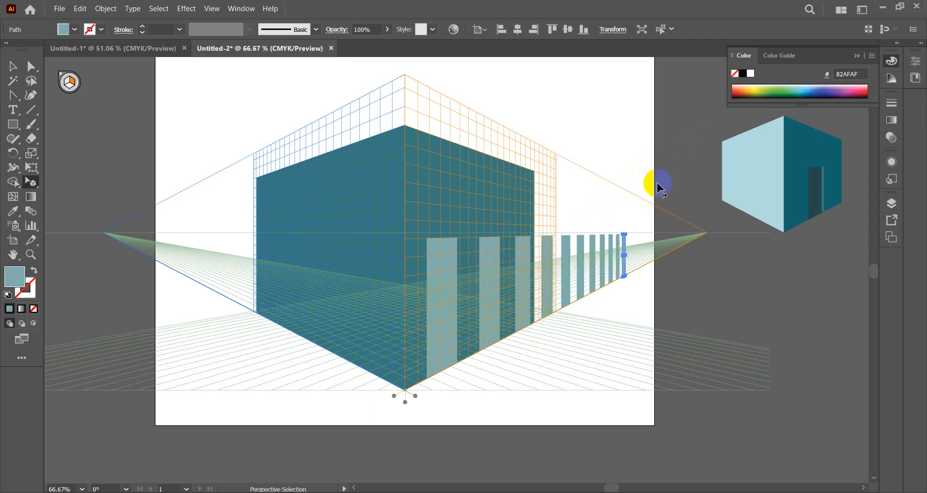
# Extend the right wall in perspective past the last door of the row and hide the perspective grid.
pyautogui.click(502, 191)
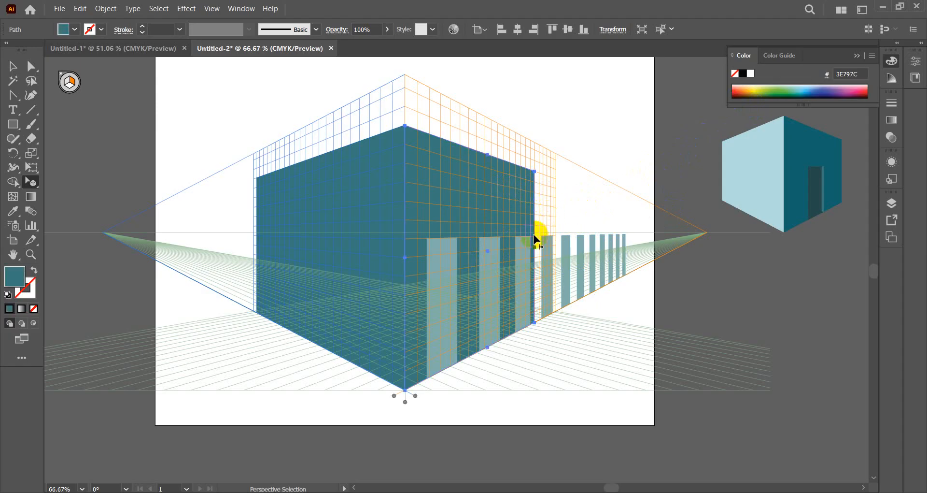
pyautogui.moveTo(535, 246); pyautogui.dragTo(647, 226)
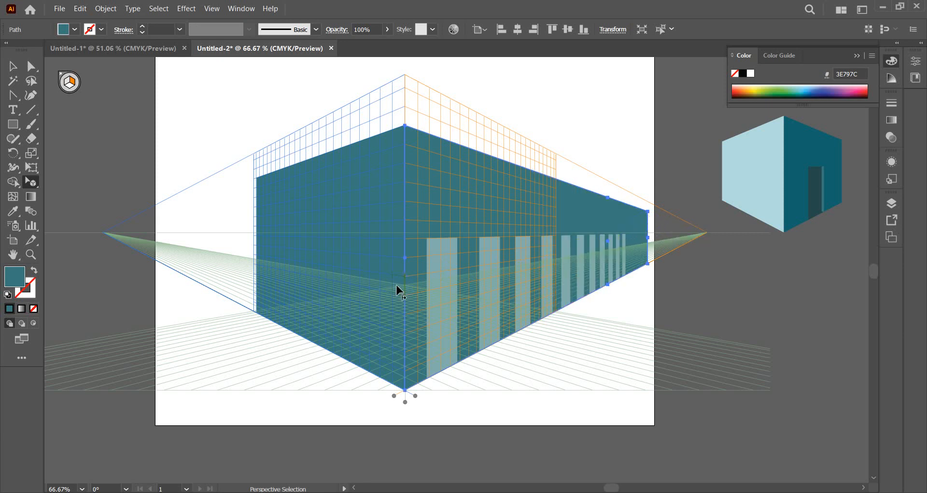
pyautogui.click(671, 217)
pyautogui.click(332, 110)
pyautogui.hotkey('ctrl', 'shift')
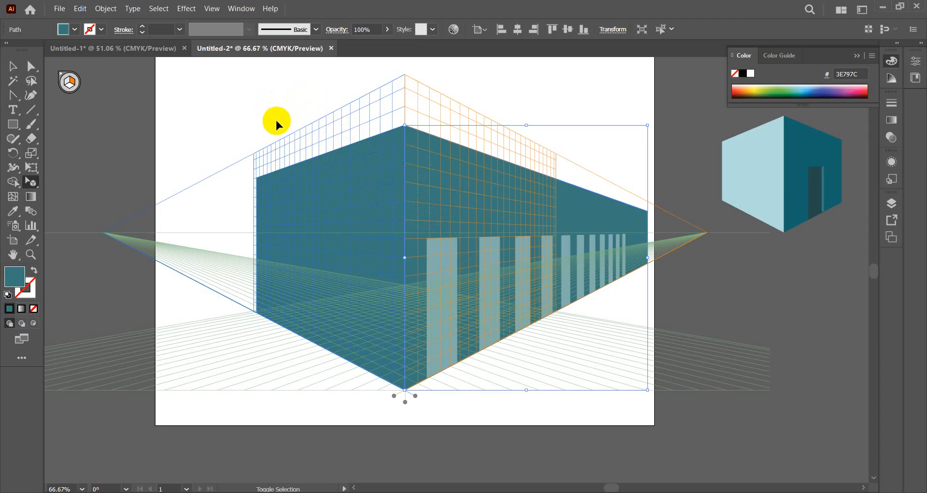
pyautogui.hotkey('ctrl', 'shift', 'i')
# Try to move the walls and doors off the artboard together with the Perspective Selection tool.
pyautogui.click(498, 310)
pyautogui.moveTo(498, 310); pyautogui.dragTo(667, 355)
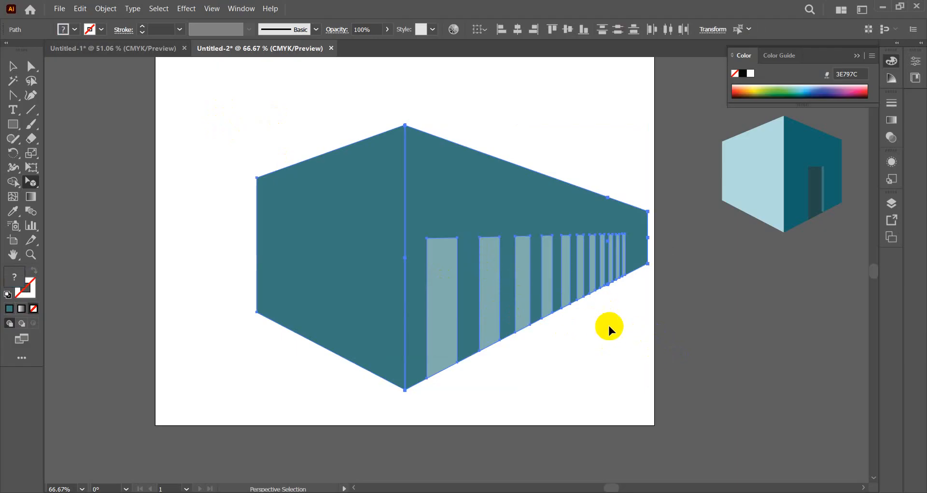
pyautogui.moveTo(414, 261); pyautogui.dragTo(787, 346)
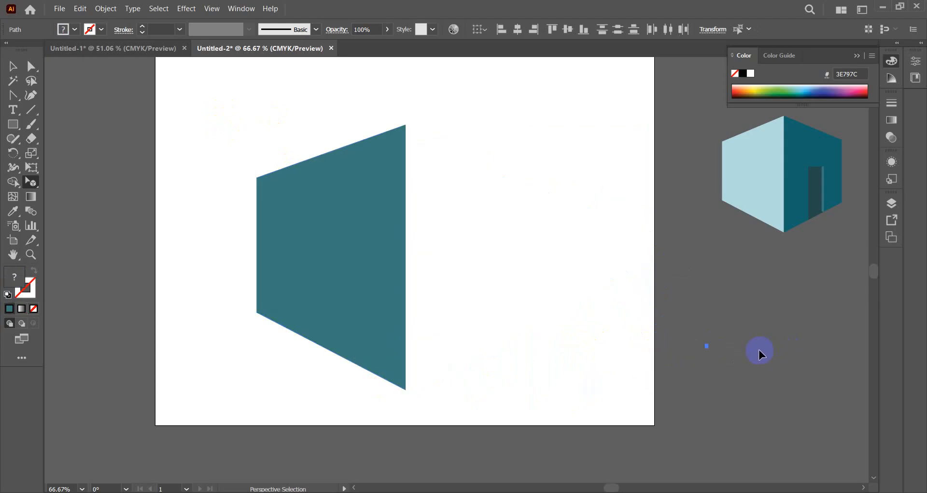
pyautogui.hotkey('ctrl', 'z')
pyautogui.click(265, 103)
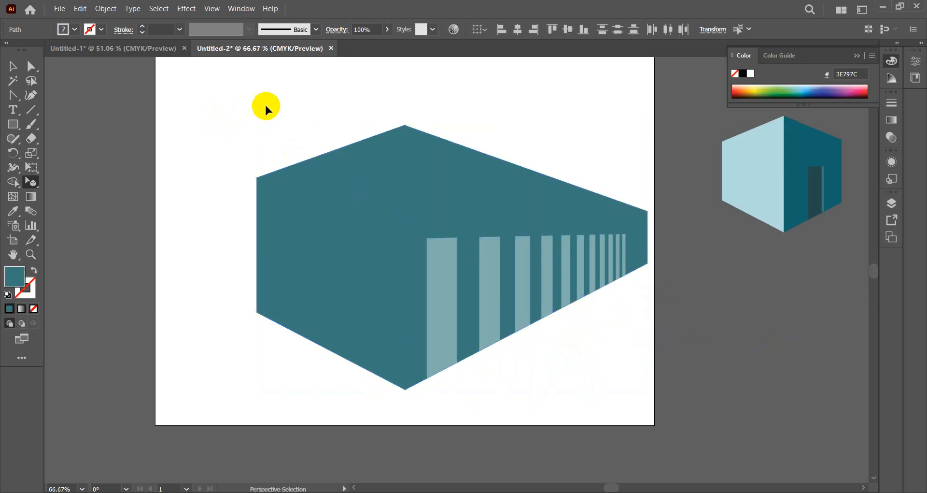
# Move the whole building with its doors off the artboard, below the small sample building, using the regular Selection tool.
pyautogui.click(8, 66)
pyautogui.moveTo(203, 111); pyautogui.dragTo(689, 375)
pyautogui.moveTo(532, 278); pyautogui.dragTo(913, 358)
pyautogui.hotkey('ctrl', 'z')
pyautogui.moveTo(396, 208); pyautogui.dragTo(784, 324)
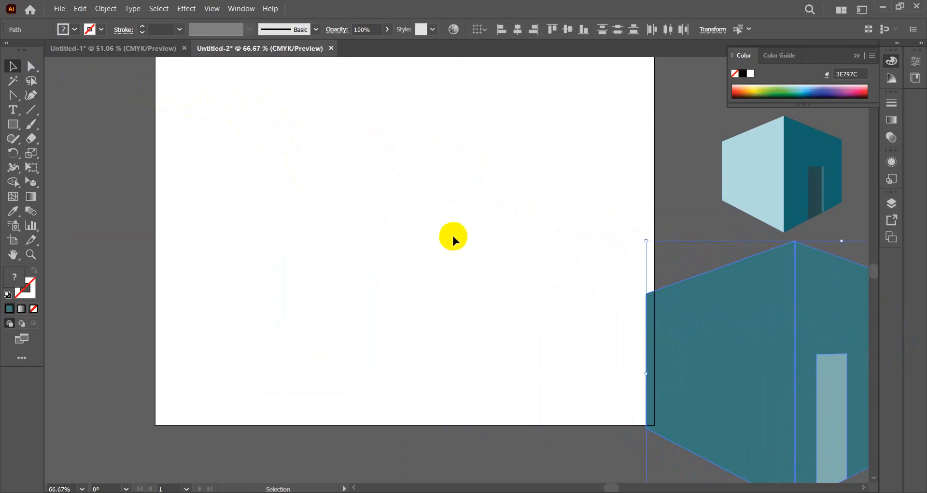
pyautogui.click(454, 238)
# Draw a large flat wall rectangle on the empty artboard and shift it so it overhangs the artboard's left edge.
pyautogui.moveTo(13, 124); pyautogui.dragTo(90, 124)
pyautogui.moveTo(184, 122)
pyautogui.mouseDown()
pyautogui.moveTo(385, 321)
pyautogui.moveTo(469, 421)
pyautogui.mouseUp()
pyautogui.click(14, 69)
pyautogui.moveTo(290, 201); pyautogui.dragTo(233, 190)
pyautogui.moveTo(13, 125); pyautogui.dragTo(67, 130)
pyautogui.click(12, 67)
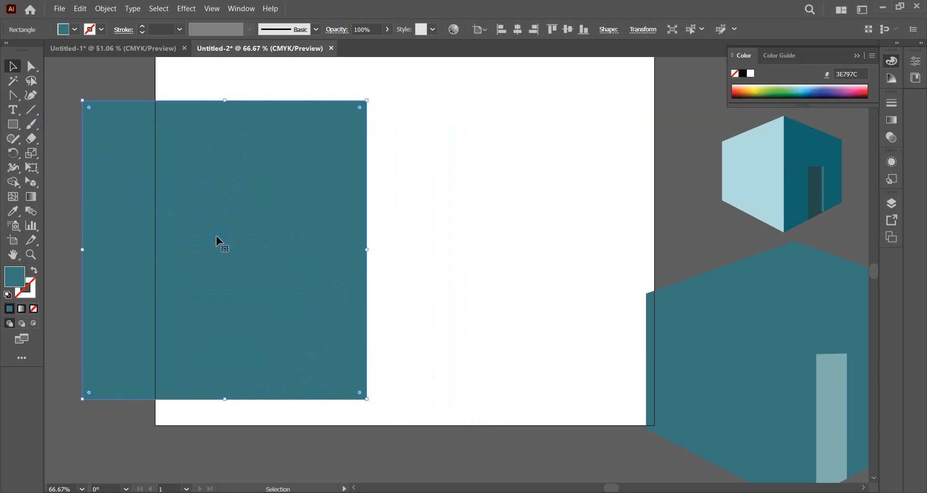
# Duplicate the wall rectangle to the right, narrow the copy to about two thirds width, and leave a small gap between them.
pyautogui.moveTo(224, 244); pyautogui.dragTo(484, 251)
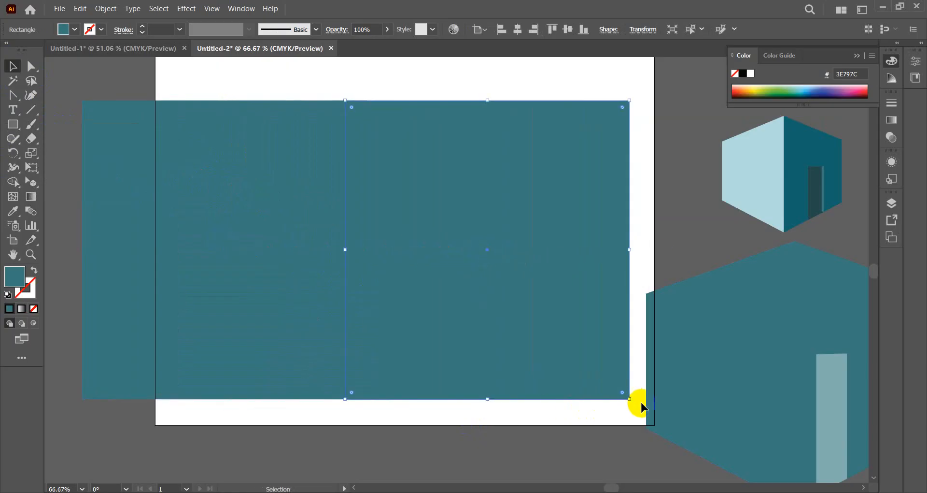
pyautogui.moveTo(629, 400); pyautogui.dragTo(631, 400)
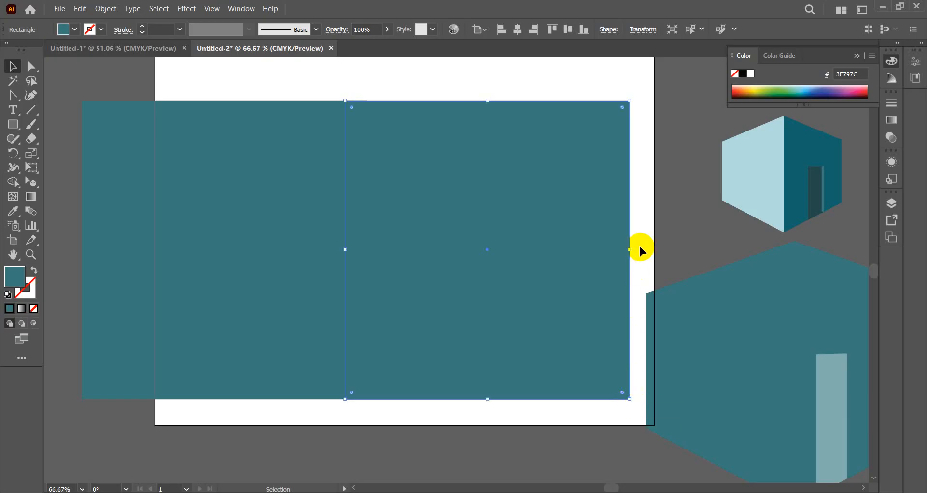
pyautogui.moveTo(630, 250); pyautogui.dragTo(532, 249)
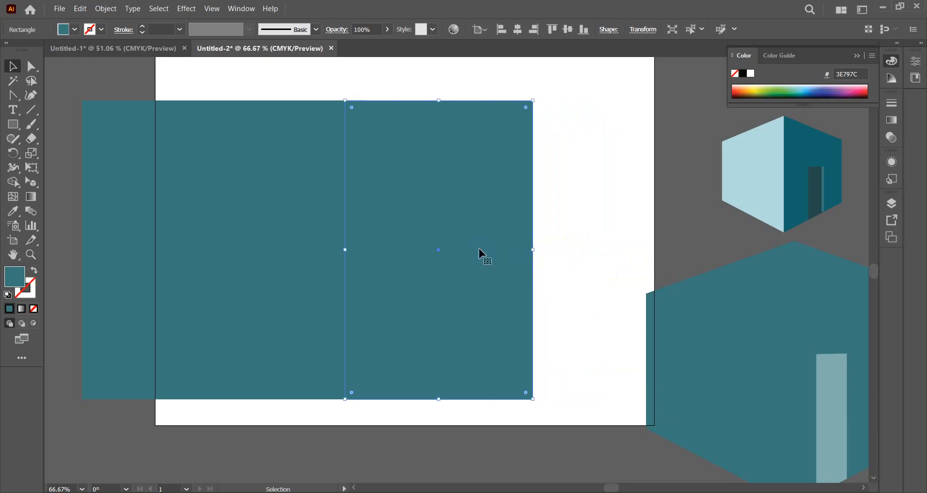
pyautogui.moveTo(438, 250); pyautogui.dragTo(489, 252)
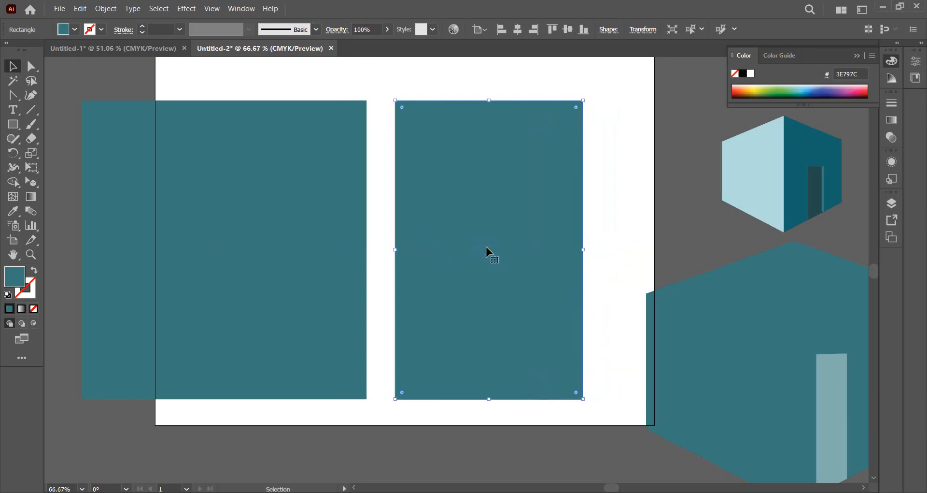
# Sample the small building's light wall colour for the narrower rectangle, and deepen its fill to teal 4EA8AD.
pyautogui.click(15, 211)
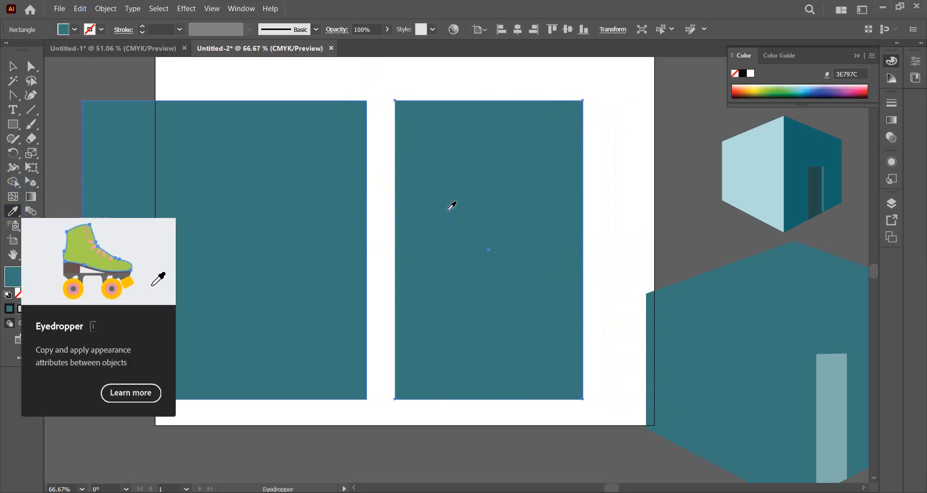
pyautogui.click(752, 176)
pyautogui.click(13, 65)
pyautogui.click(674, 104)
pyautogui.click(543, 170)
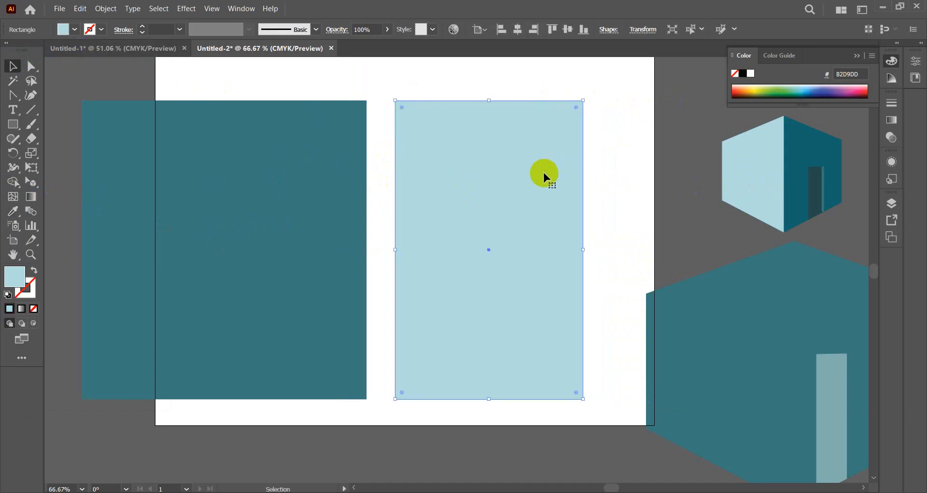
pyautogui.doubleClick(15, 277)
pyautogui.click(126, 132)
pyautogui.moveTo(126, 132); pyautogui.dragTo(141, 137)
pyautogui.click(333, 94)
# Change the wide rectangle's fill to a darker, more saturated teal.
pyautogui.click(270, 207)
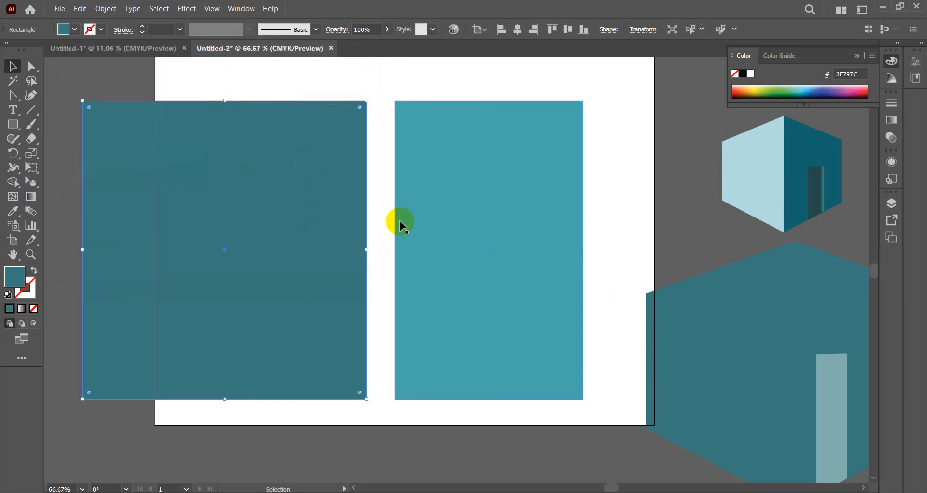
pyautogui.doubleClick(15, 277)
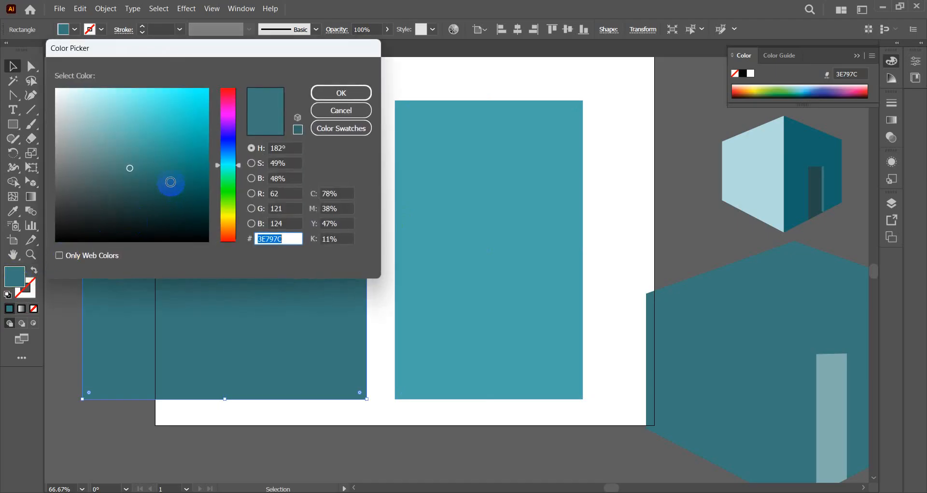
pyautogui.moveTo(131, 167)
pyautogui.mouseDown()
pyautogui.moveTo(174, 180)
pyautogui.moveTo(199, 169)
pyautogui.mouseUp()
pyautogui.click(352, 95)
# Draw a small window rectangle beside the walls, fill it with the artboard's white, and move it just off the artboard.
pyautogui.click(439, 166)
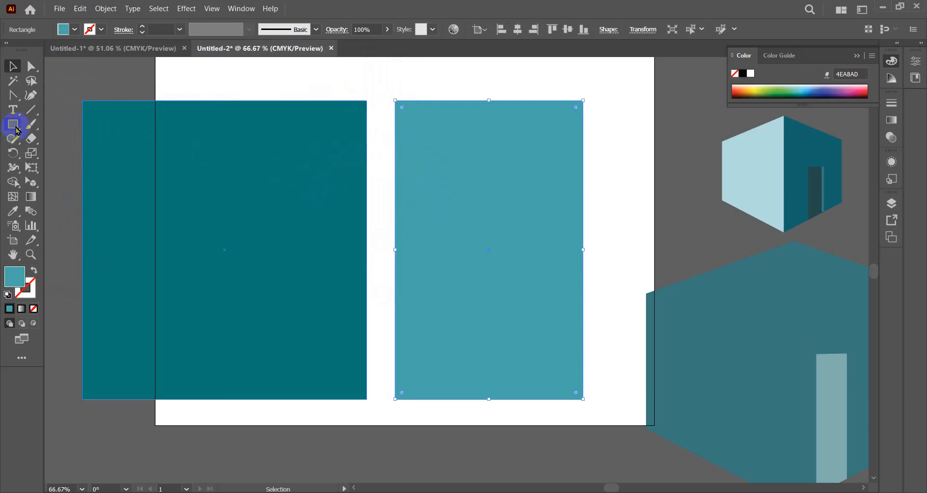
pyautogui.moveTo(15, 128); pyautogui.dragTo(68, 125)
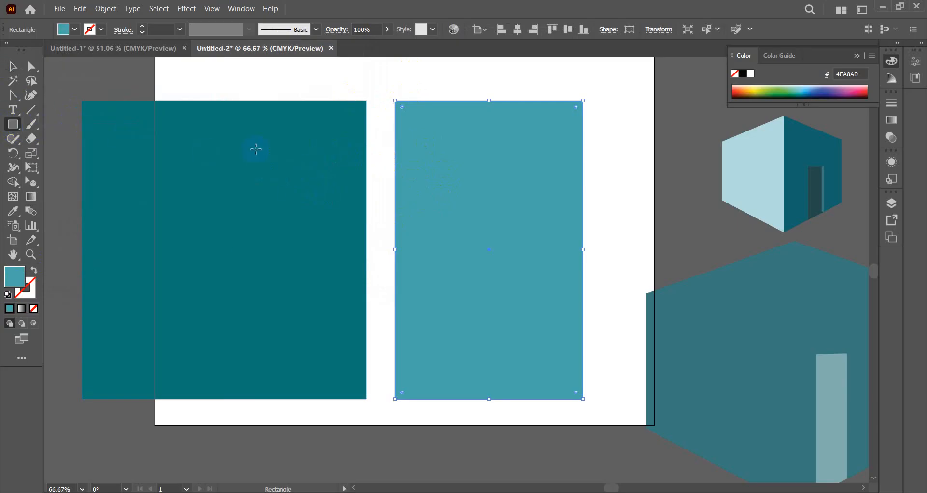
pyautogui.moveTo(608, 132); pyautogui.dragTo(653, 184)
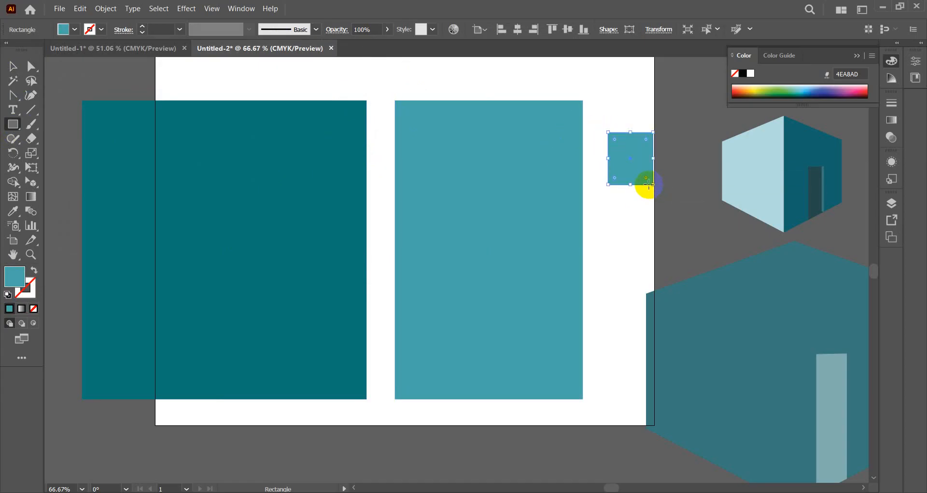
pyautogui.click(16, 209)
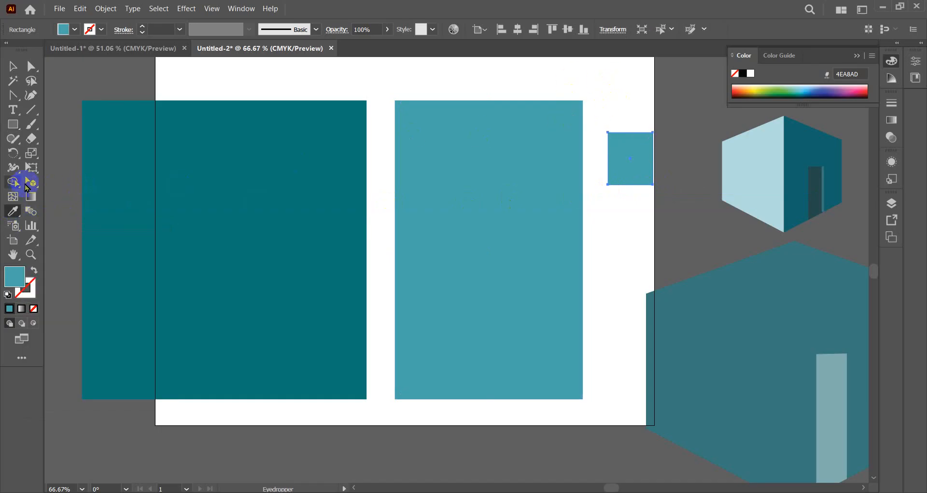
pyautogui.click(612, 97)
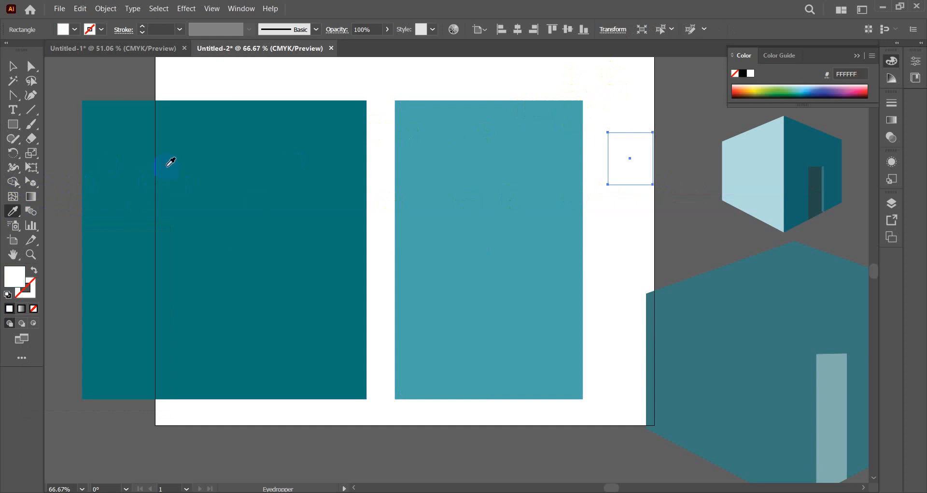
pyautogui.click(12, 66)
pyautogui.moveTo(636, 158); pyautogui.dragTo(682, 155)
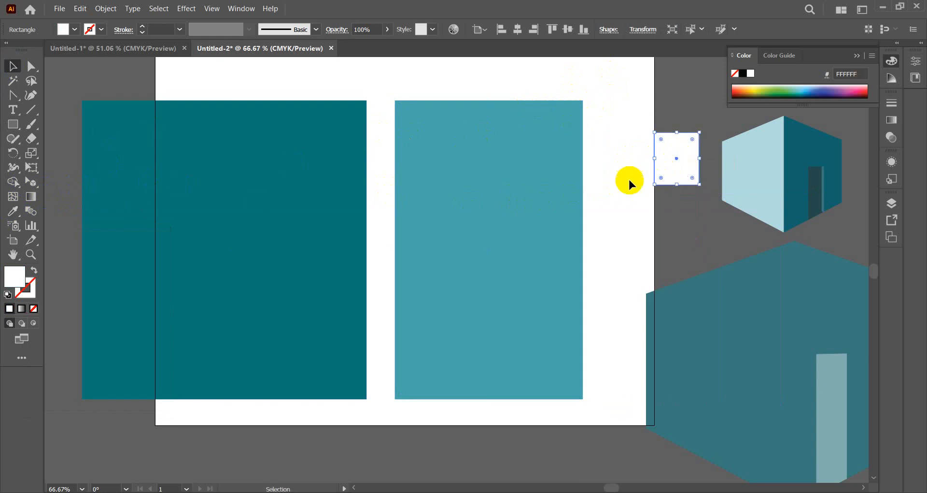
# Duplicate the white window rectangle in place and give the copy no fill and a 10 pt black stroke as a frame.
pyautogui.press('ctrl')
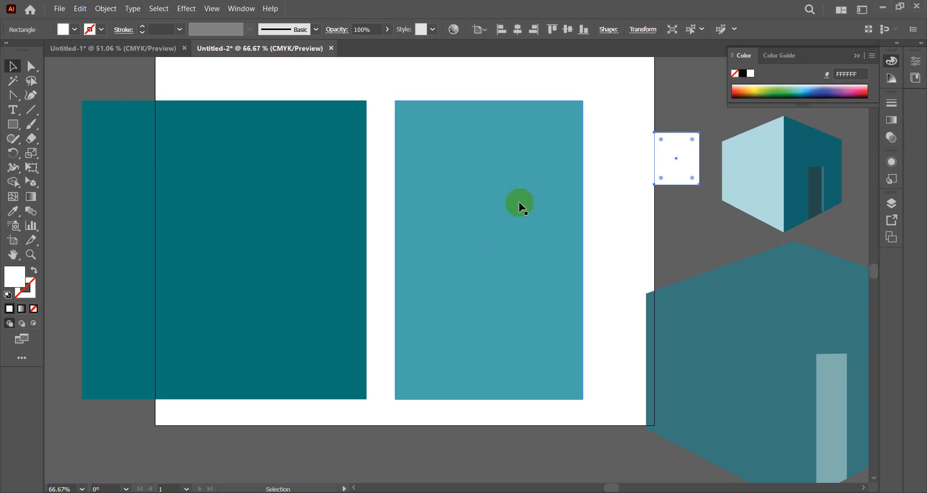
pyautogui.click(33, 272)
pyautogui.click(28, 289)
pyautogui.doubleClick(28, 289)
pyautogui.moveTo(116, 201); pyautogui.dragTo(52, 242)
pyautogui.click(341, 92)
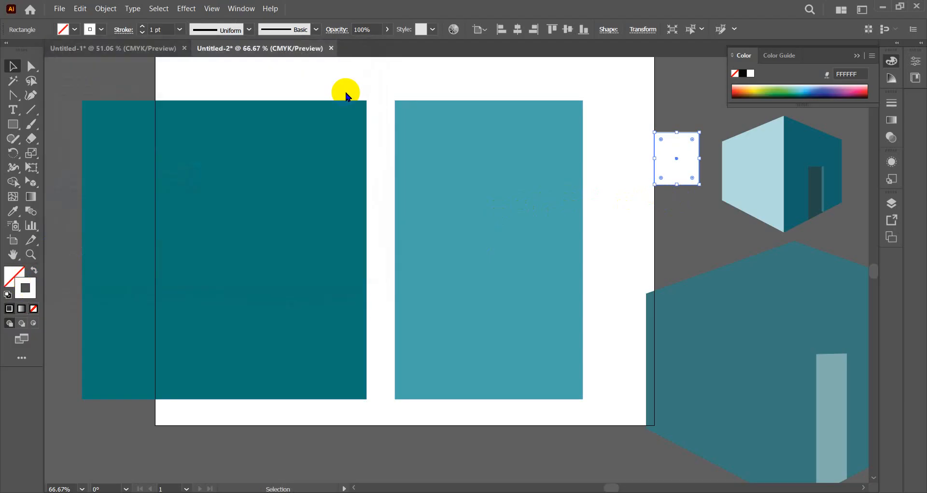
pyautogui.click(179, 29)
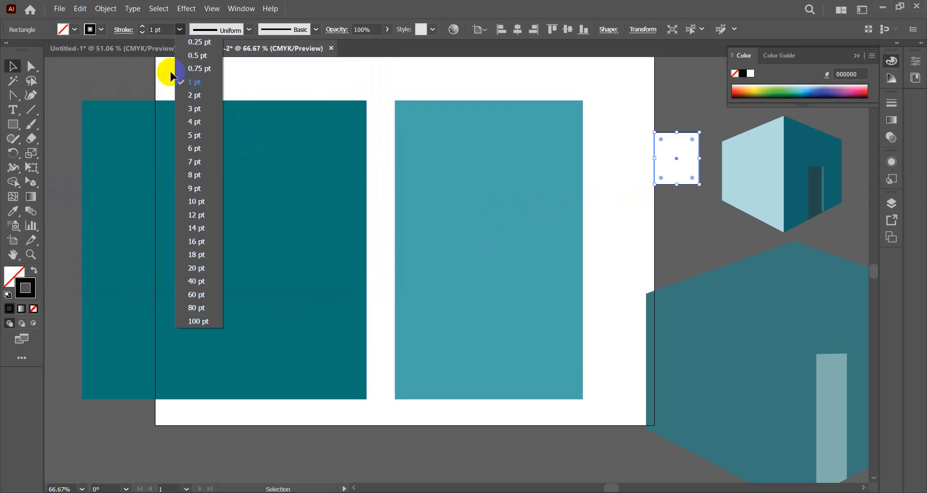
pyautogui.click(195, 148)
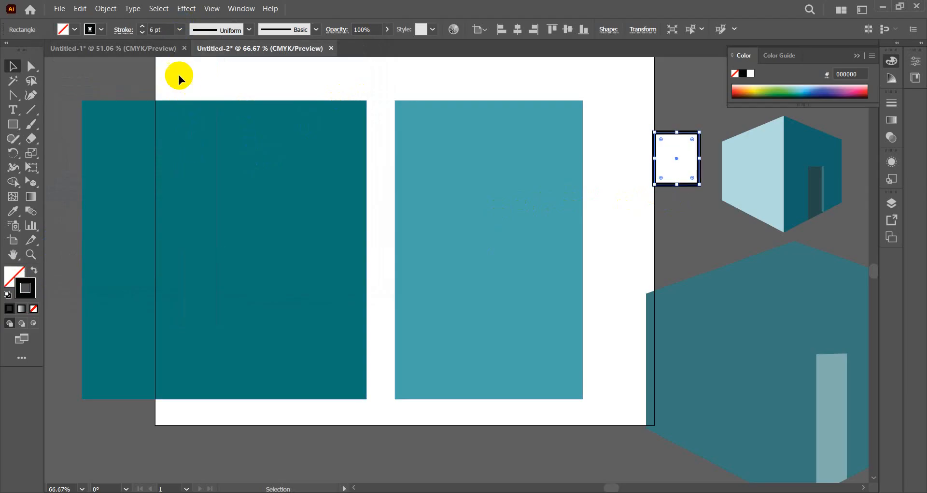
pyautogui.click(180, 30)
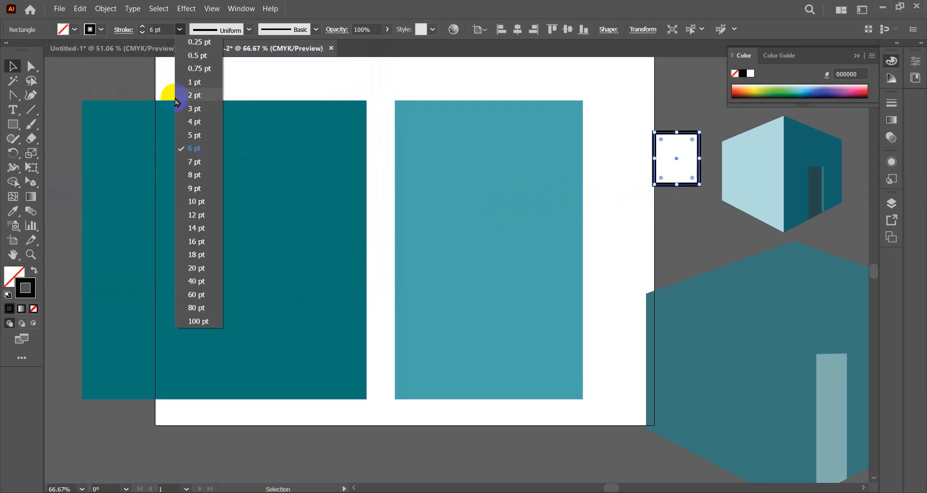
pyautogui.click(195, 202)
pyautogui.click(689, 98)
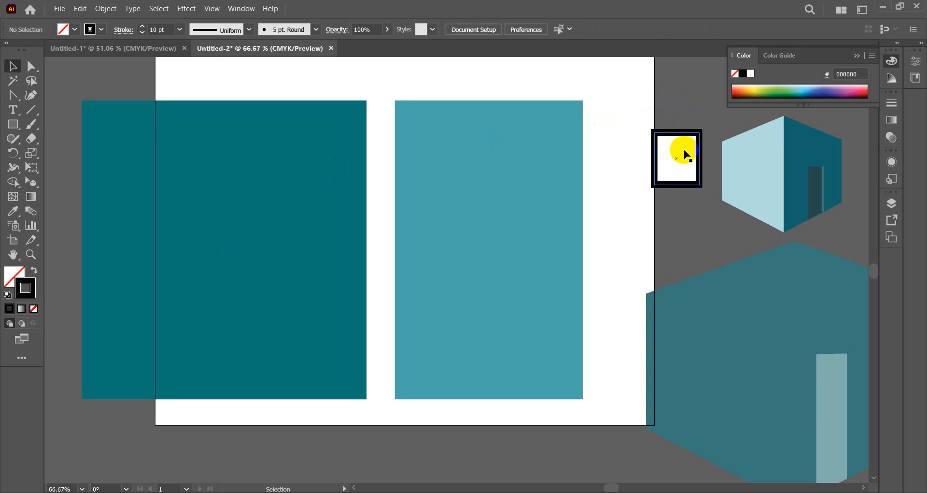
# Draw a thin solid black bar across the middle of the window as a divider.
pyautogui.click(33, 271)
pyautogui.moveTo(13, 124); pyautogui.dragTo(74, 133)
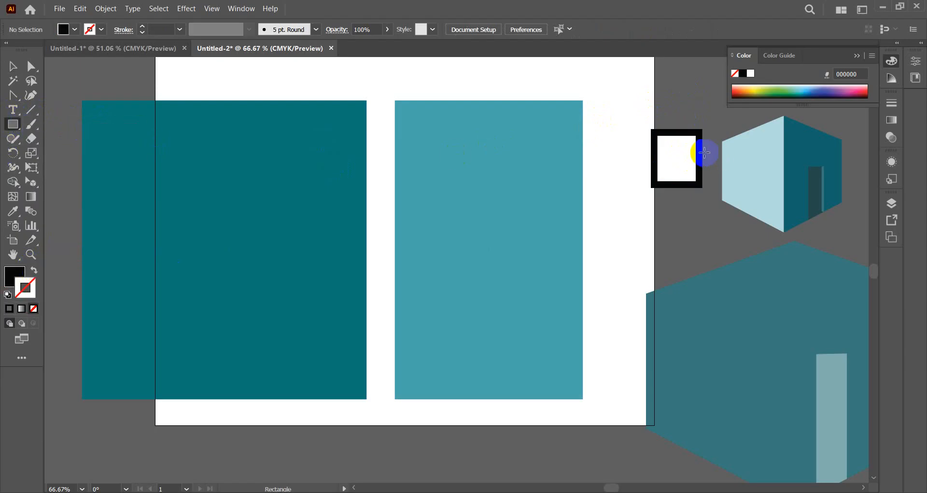
pyautogui.moveTo(654, 156); pyautogui.dragTo(699, 163)
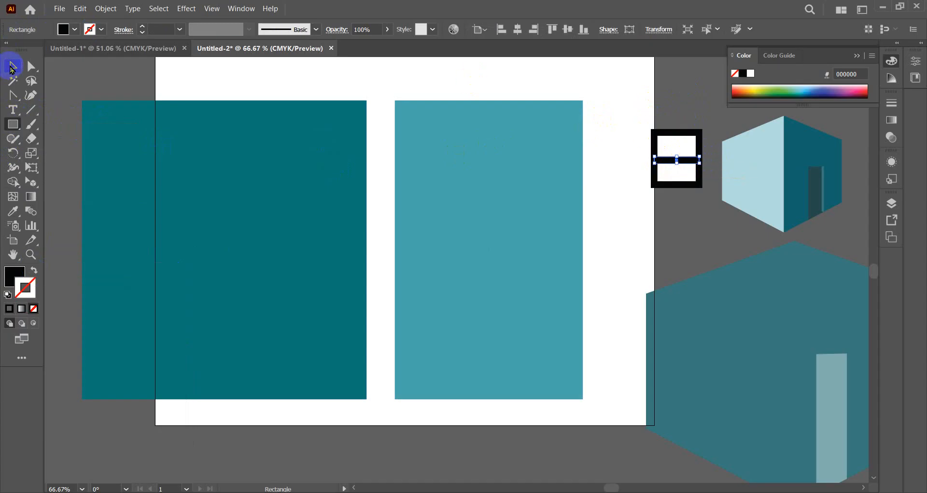
pyautogui.click(12, 67)
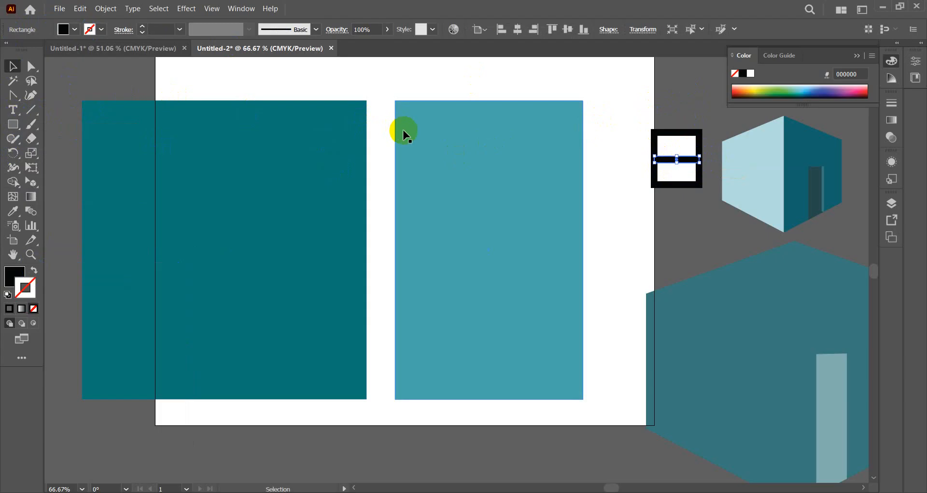
pyautogui.click(640, 97)
# Group the window parts, scale the group down, and place it near the upper-left corner of the lighter wall.
pyautogui.moveTo(665, 183); pyautogui.dragTo(690, 209)
pyautogui.press('a')
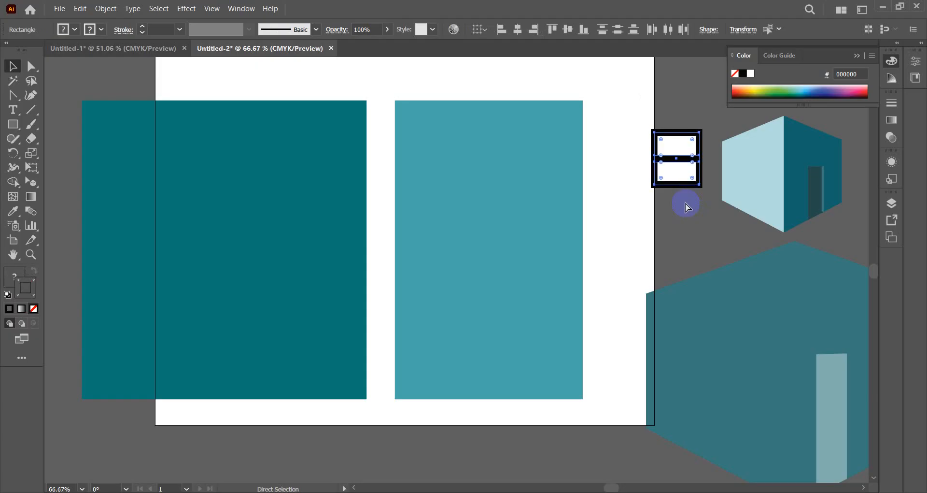
pyautogui.press('v')
pyautogui.click(694, 172)
pyautogui.moveTo(683, 165); pyautogui.dragTo(431, 153)
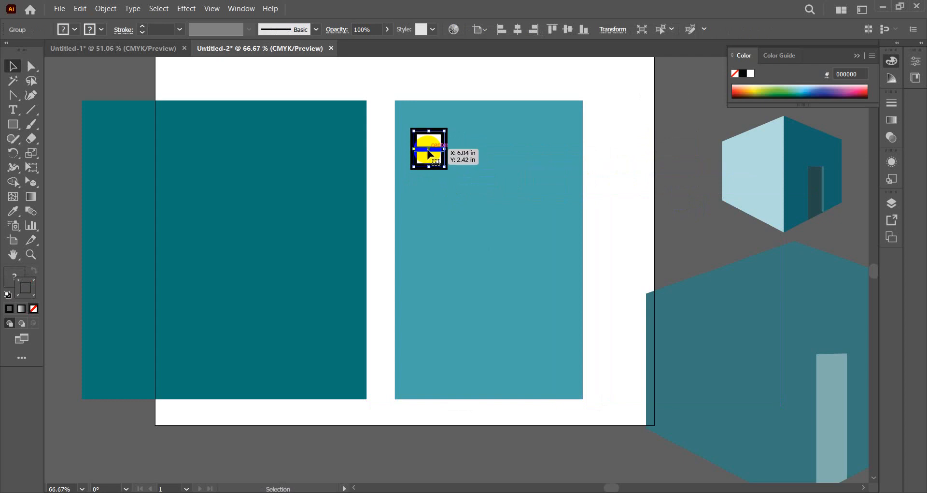
# Duplicate the window near the lighter wall's upper-right corner, and copy both windows onto the upper part of the darker wall.
pyautogui.moveTo(430, 153); pyautogui.dragTo(529, 155)
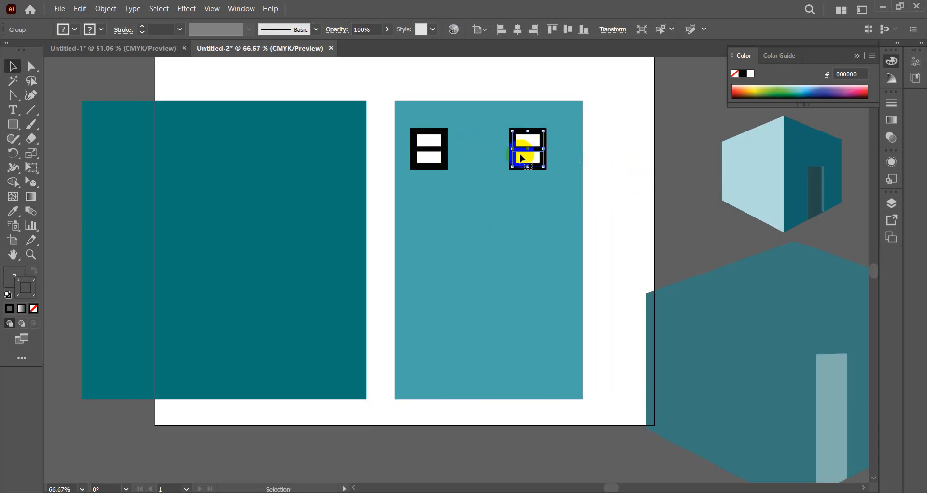
pyautogui.click(523, 158)
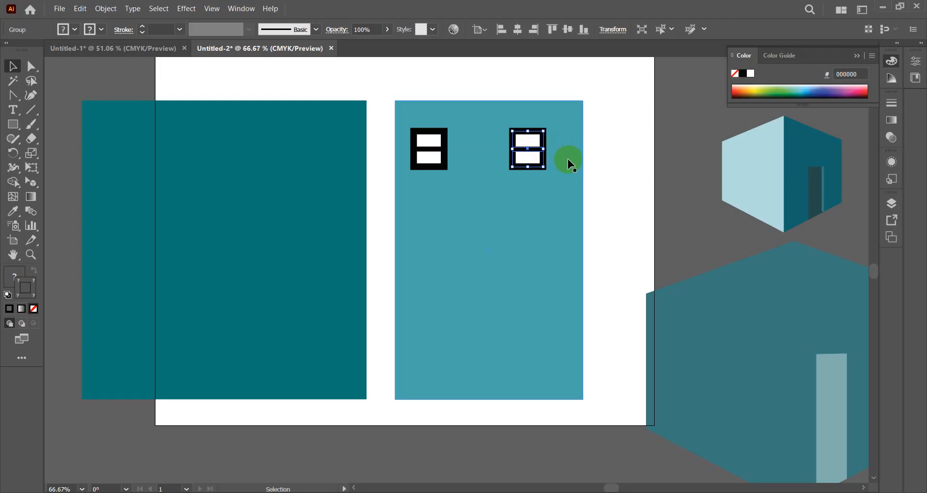
pyautogui.click(428, 146)
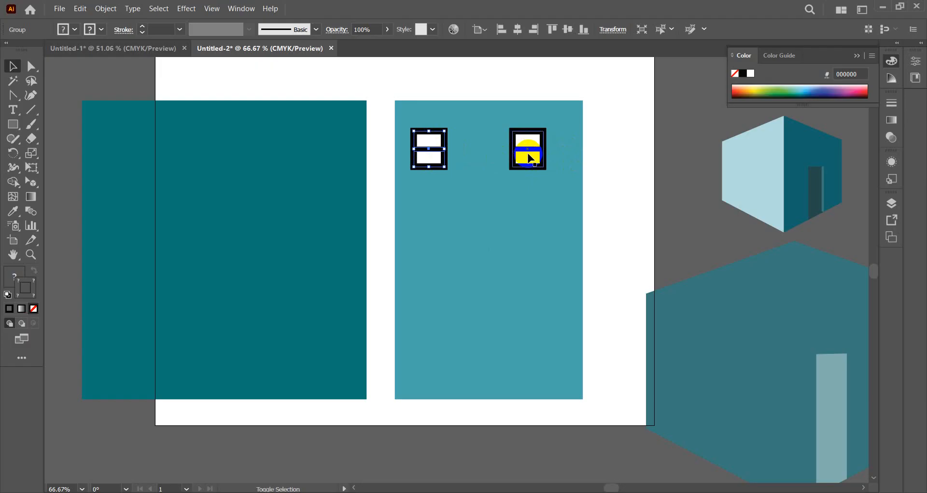
pyautogui.keyDown('shift'); pyautogui.click(530, 158); pyautogui.keyUp('shift')
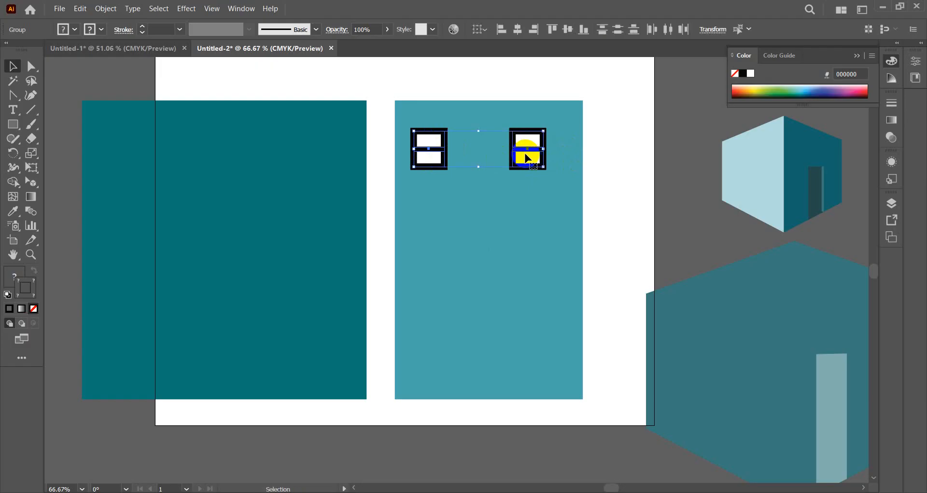
pyautogui.moveTo(528, 158); pyautogui.dragTo(211, 154)
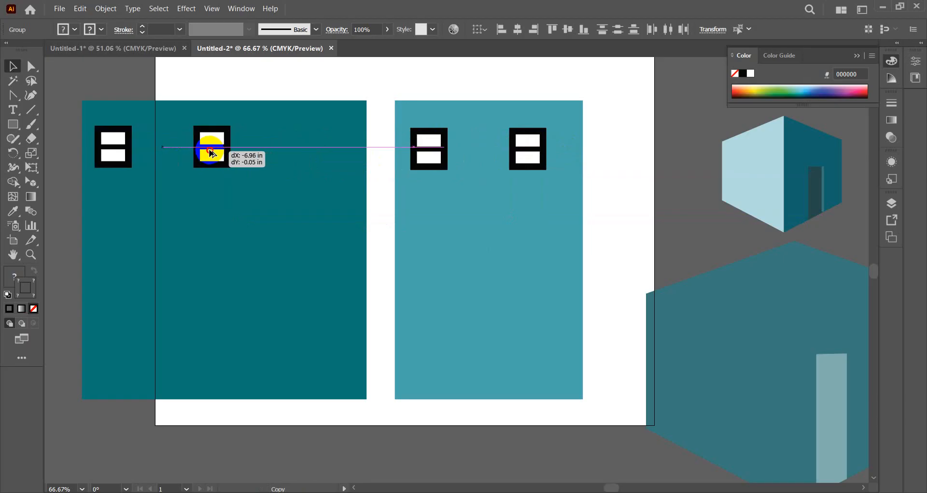
# Add a third copy of the window near the darker wall's upper-right corner, level with the other two.
pyautogui.moveTo(211, 153); pyautogui.dragTo(288, 150)
pyautogui.press('Delete')
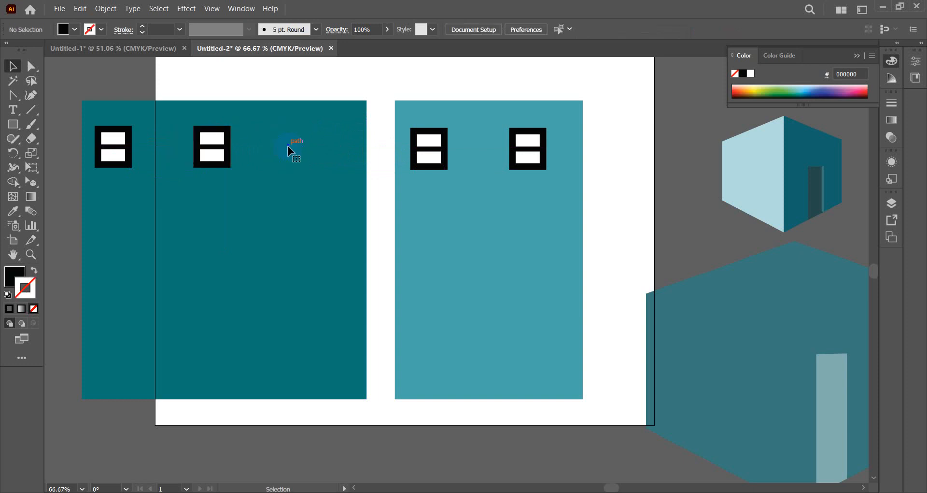
pyautogui.click(220, 152)
pyautogui.moveTo(220, 151); pyautogui.dragTo(325, 159)
pyautogui.click(111, 65)
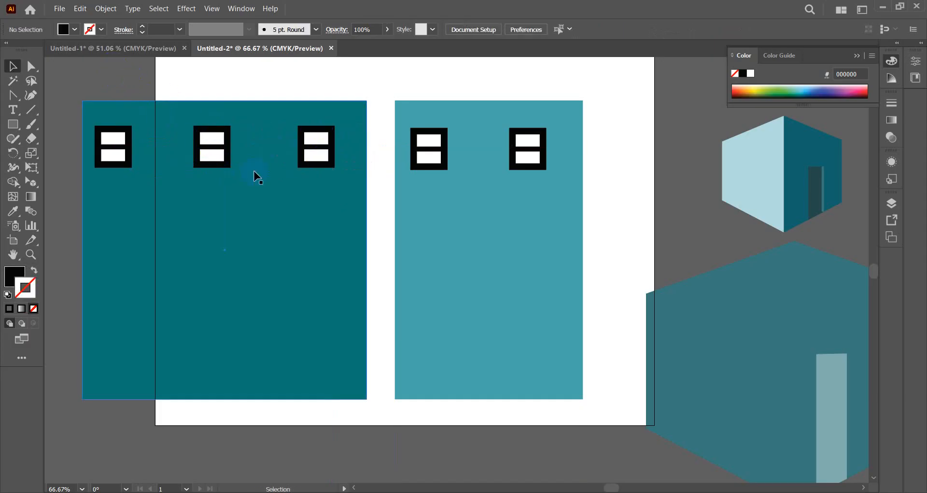
# Draw a door rectangle standing on the lighter wall's bottom edge and fill it with white (FFFFFF).
pyautogui.scroll(-1, 307, 195)
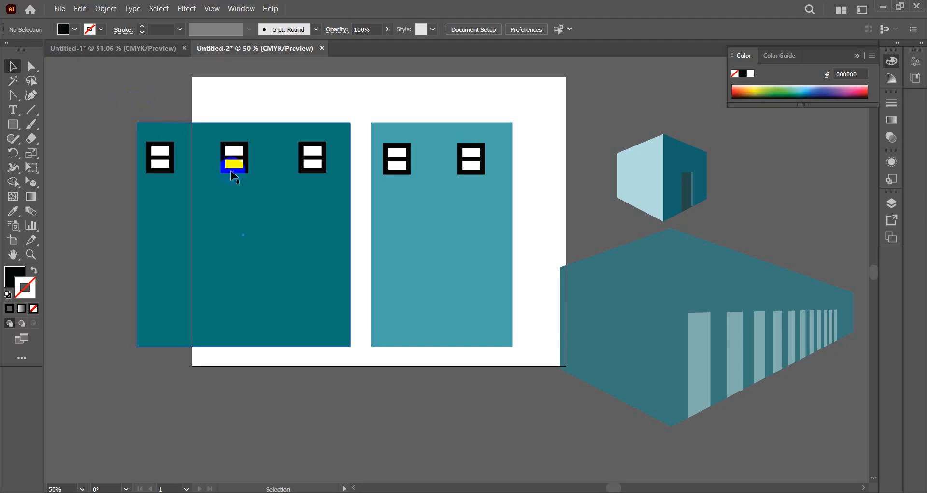
pyautogui.moveTo(13, 123); pyautogui.dragTo(74, 125)
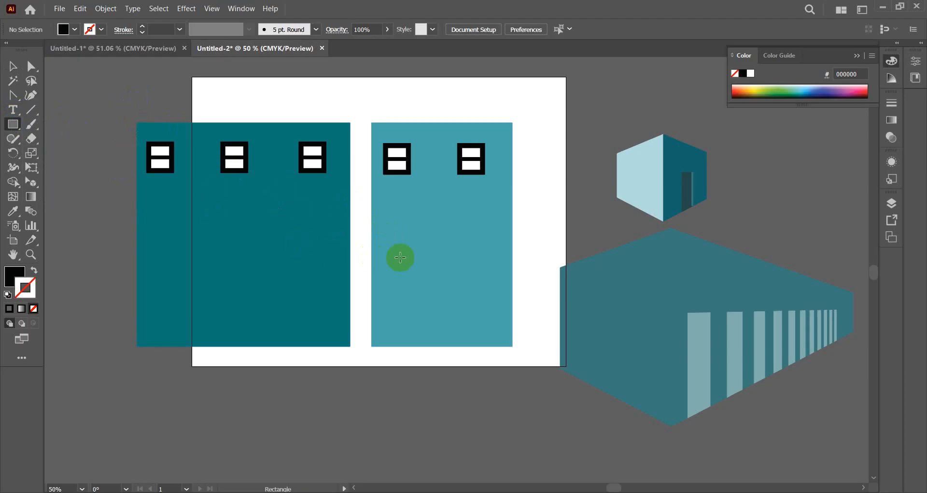
pyautogui.moveTo(414, 243); pyautogui.dragTo(472, 346)
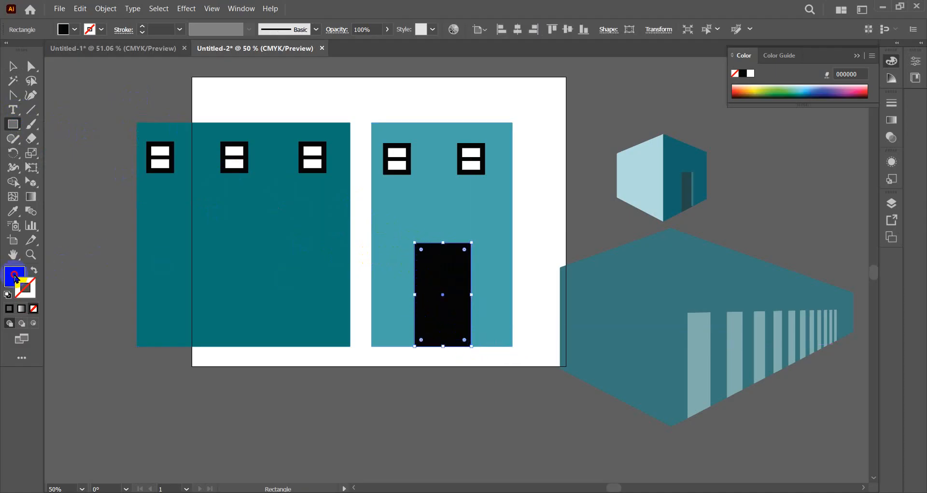
pyautogui.doubleClick(15, 276)
pyautogui.moveTo(96, 207); pyautogui.dragTo(56, 89)
pyautogui.click(329, 96)
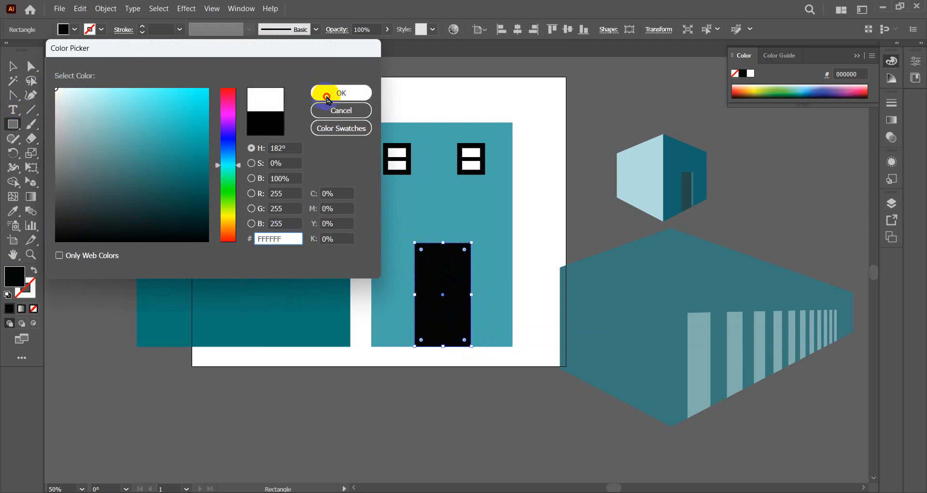
pyautogui.click(13, 66)
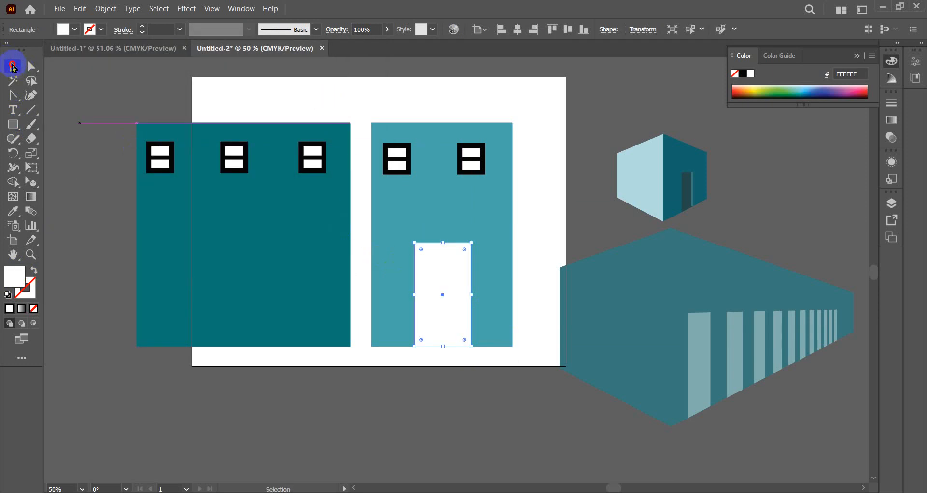
# Duplicate the white door rectangle in place and give the copy no fill and a grey 6D7070 stroke as a frame.
pyautogui.press('a')
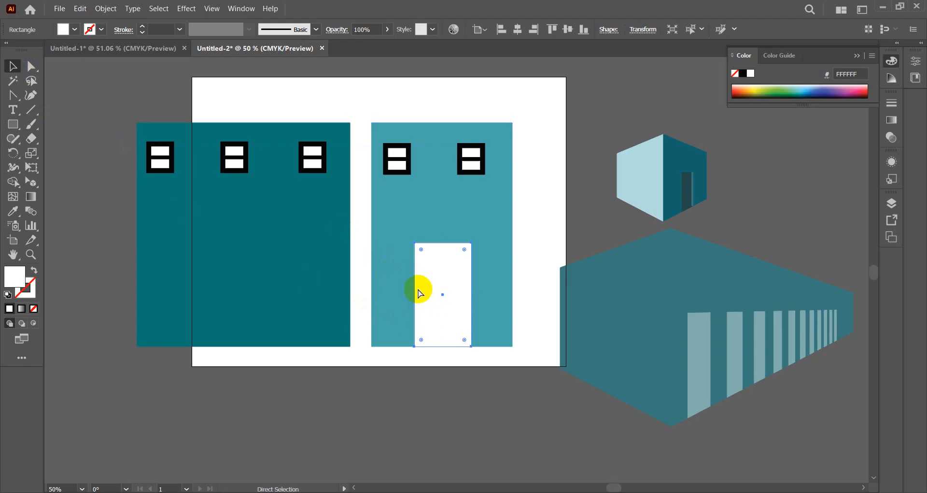
pyautogui.press('v')
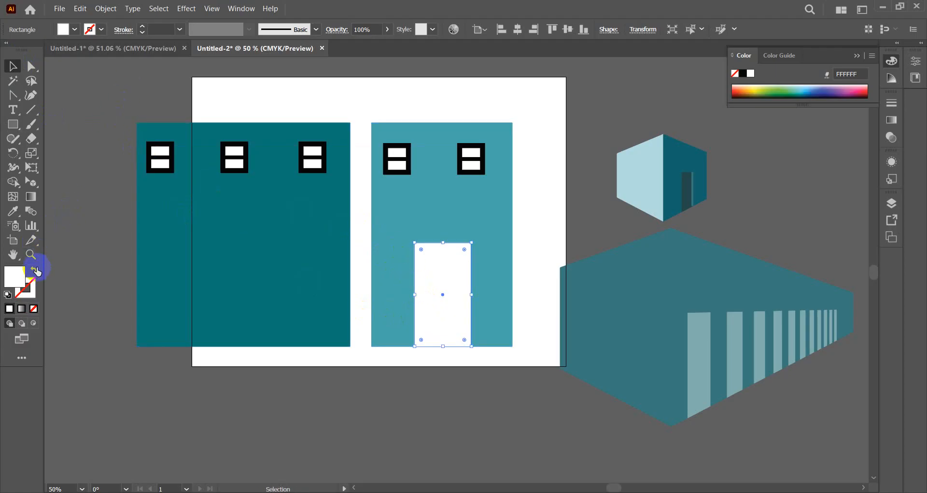
pyautogui.click(32, 272)
pyautogui.doubleClick(30, 286)
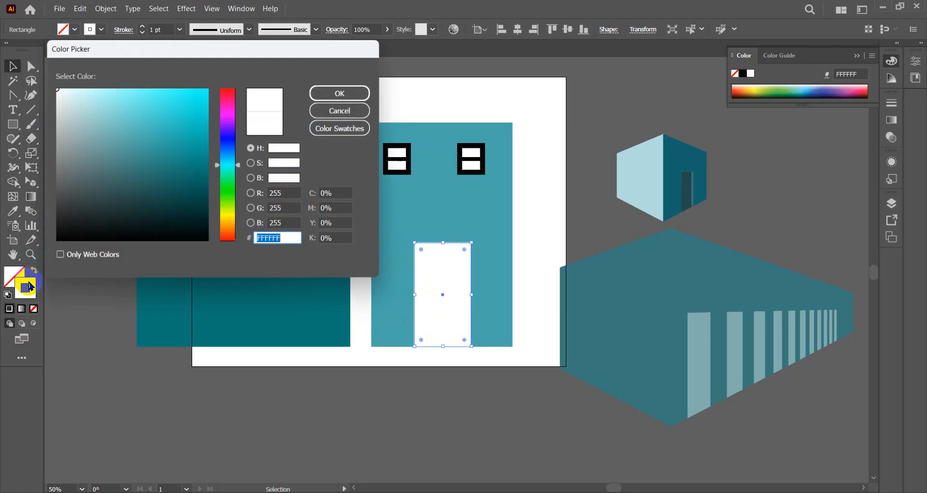
pyautogui.moveTo(99, 187)
pyautogui.mouseDown()
pyautogui.moveTo(82, 201)
pyautogui.moveTo(58, 174)
pyautogui.mouseUp()
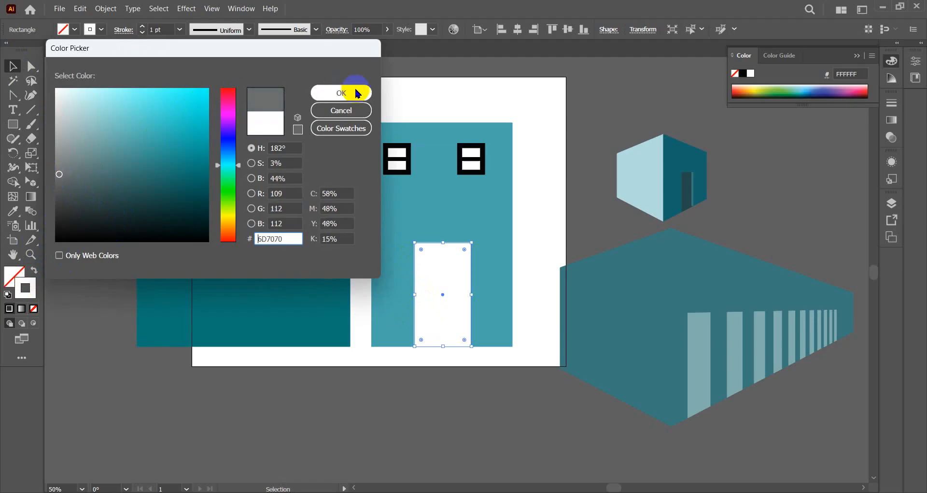
pyautogui.click(338, 94)
# Set the grey door frame's stroke weight to 9 pt.
pyautogui.click(180, 29)
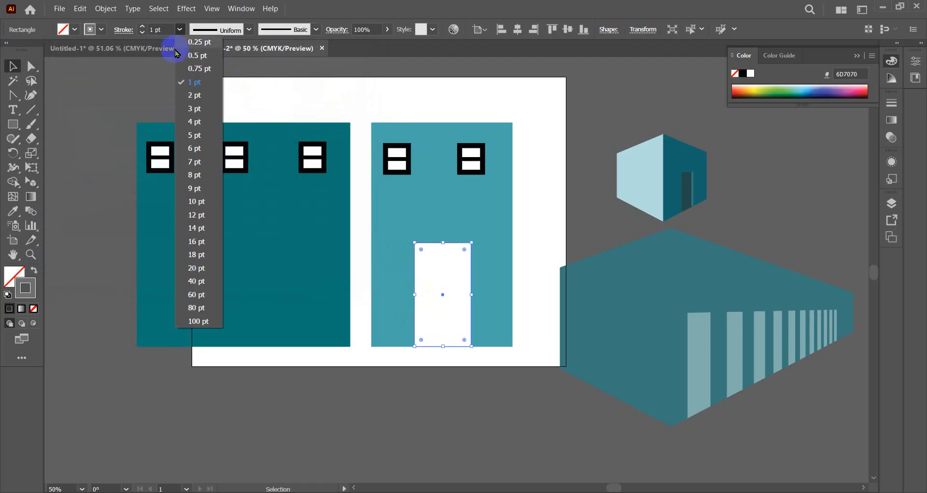
pyautogui.click(197, 135)
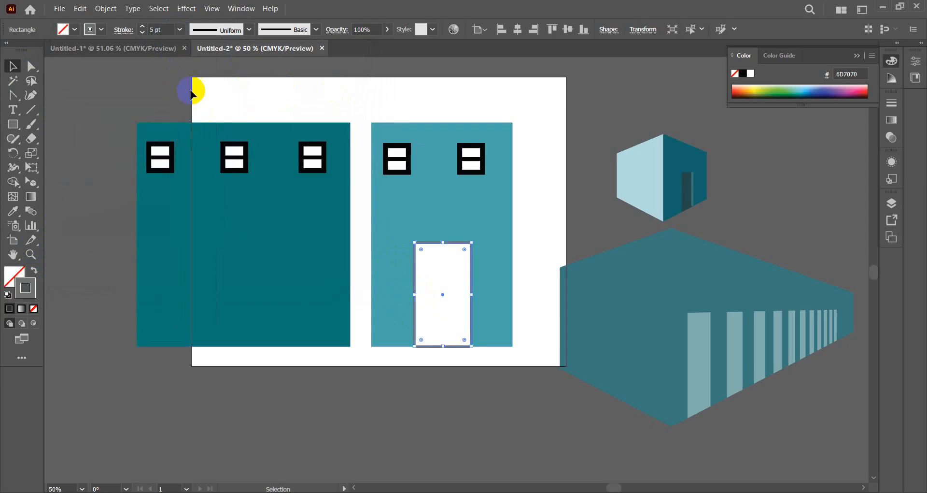
pyautogui.click(178, 32)
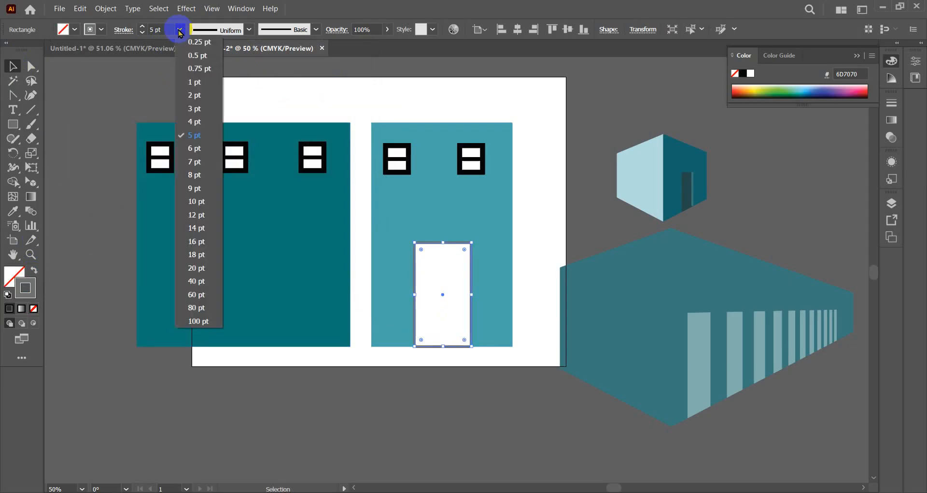
pyautogui.click(199, 189)
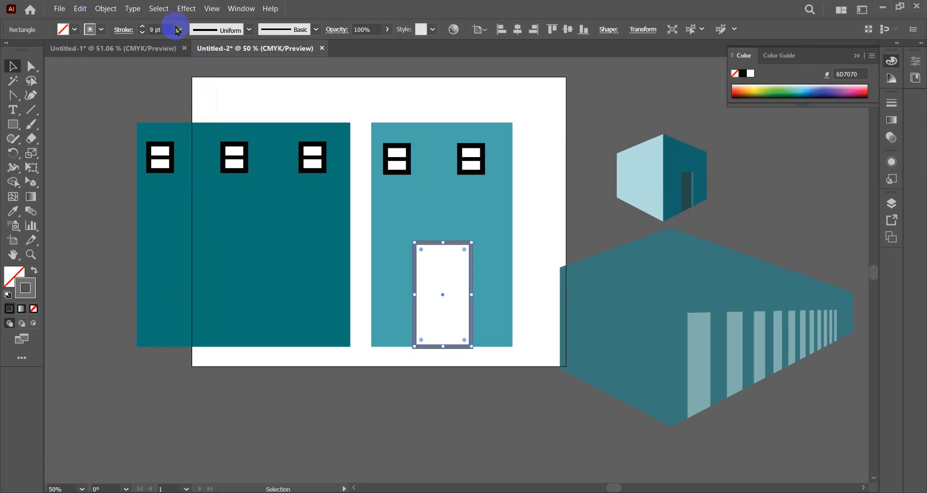
pyautogui.click(605, 113)
# Draw a small pane rectangle in the door's upper-left area with the frame's grey as fill and no stroke.
pyautogui.click(14, 125)
pyautogui.moveTo(16, 126); pyautogui.dragTo(62, 124)
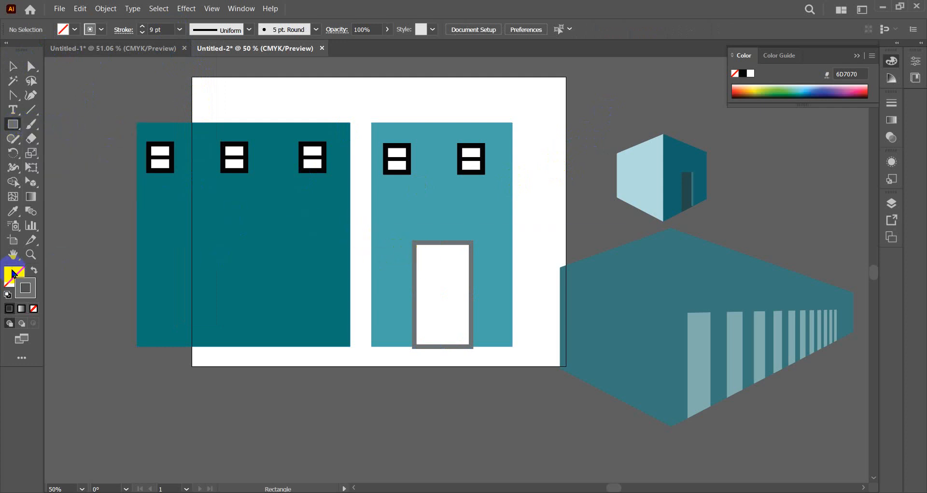
pyautogui.click(34, 270)
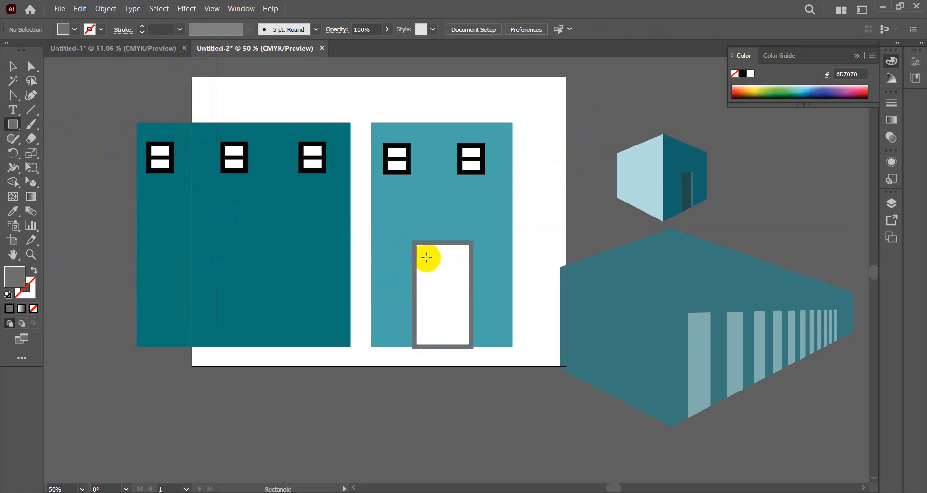
pyautogui.moveTo(425, 254); pyautogui.dragTo(439, 276)
# Duplicate the grey pane beside itself, and repeat the pair downward to make three rows of two panes on the door.
pyautogui.click(29, 70)
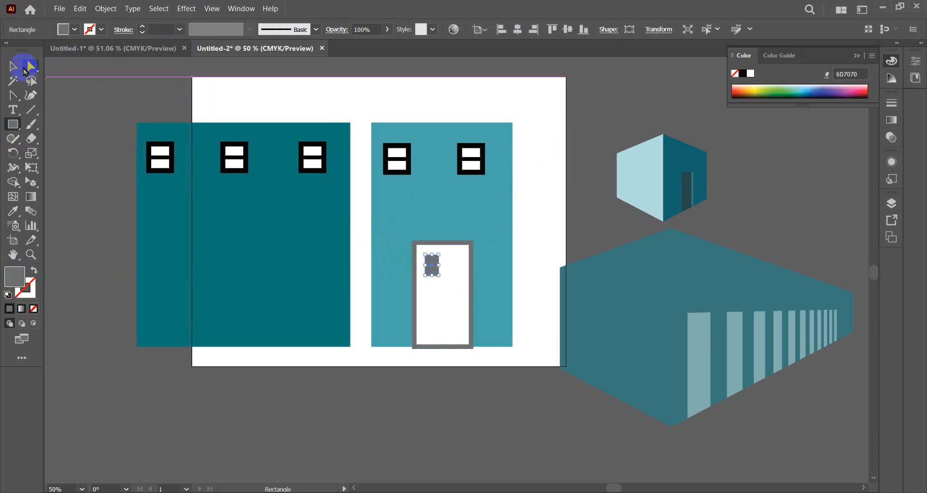
pyautogui.click(12, 67)
pyautogui.moveTo(432, 270); pyautogui.dragTo(453, 270)
pyautogui.keyDown('shift'); pyautogui.click(436, 271); pyautogui.keyUp('shift')
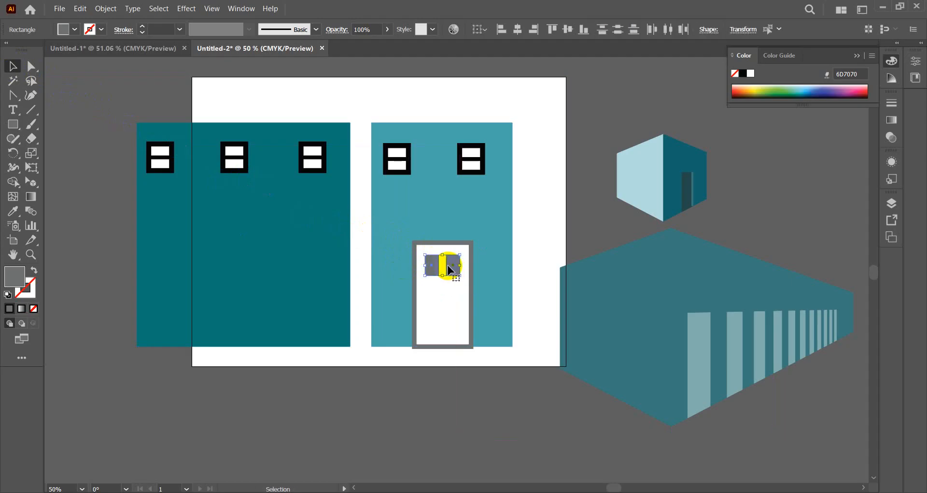
pyautogui.moveTo(453, 269); pyautogui.dragTo(451, 294)
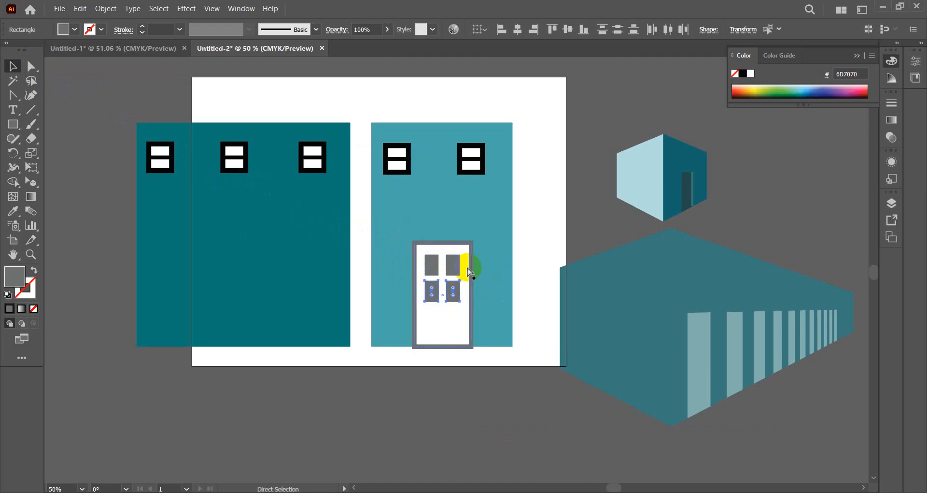
pyautogui.hotkey('ctrl', 'd')
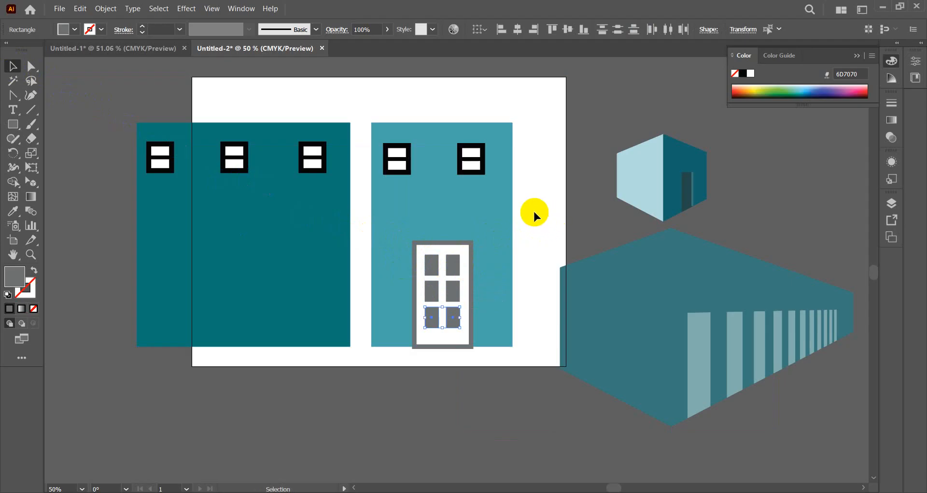
# Select all six grey panes together with the white door rectangle.
pyautogui.click(449, 270)
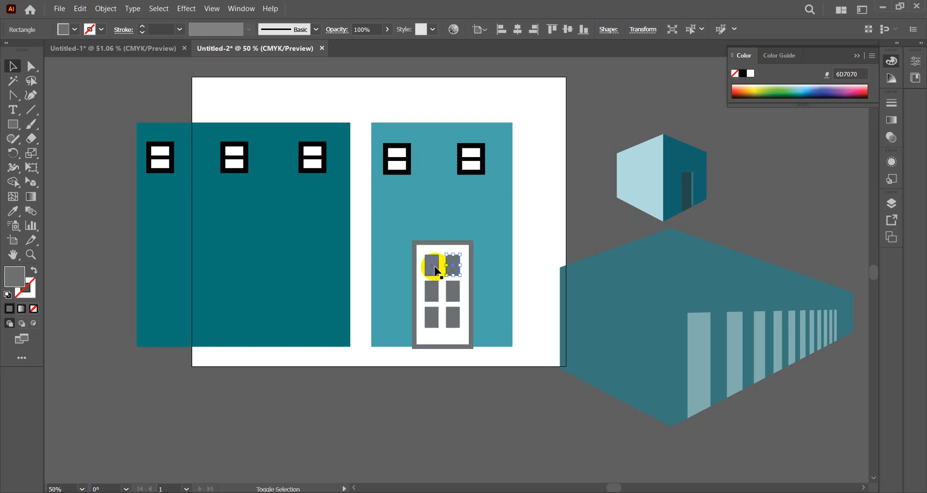
pyautogui.keyDown('shift'); pyautogui.click(435, 267); pyautogui.keyUp('shift')
pyautogui.keyDown('shift'); pyautogui.click(451, 289); pyautogui.keyUp('shift')
pyautogui.keyDown('shift'); pyautogui.click(436, 288); pyautogui.keyUp('shift')
pyautogui.keyDown('shift'); pyautogui.click(432, 313); pyautogui.keyUp('shift')
pyautogui.keyDown('shift'); pyautogui.click(451, 314); pyautogui.keyUp('shift')
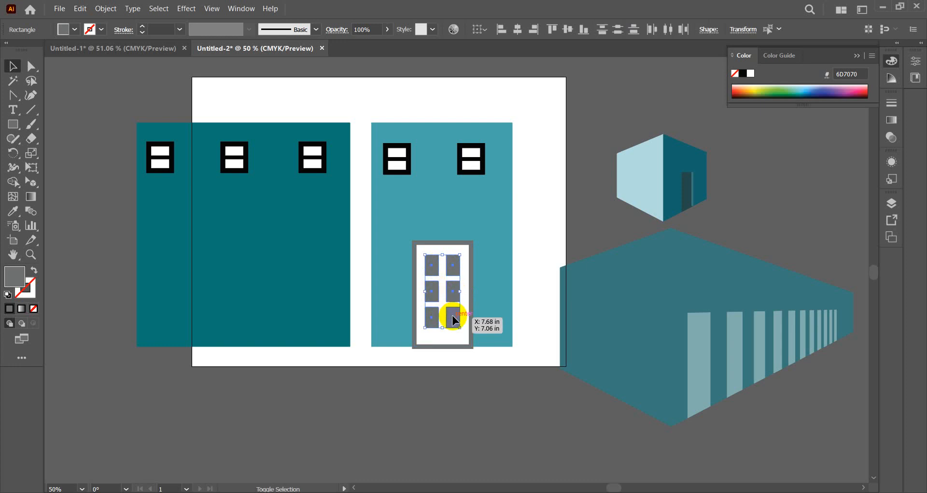
pyautogui.keyDown('shift'); pyautogui.click(462, 343); pyautogui.keyUp('shift')
pyautogui.keyDown('shift'); pyautogui.click(474, 337); pyautogui.keyUp('shift')
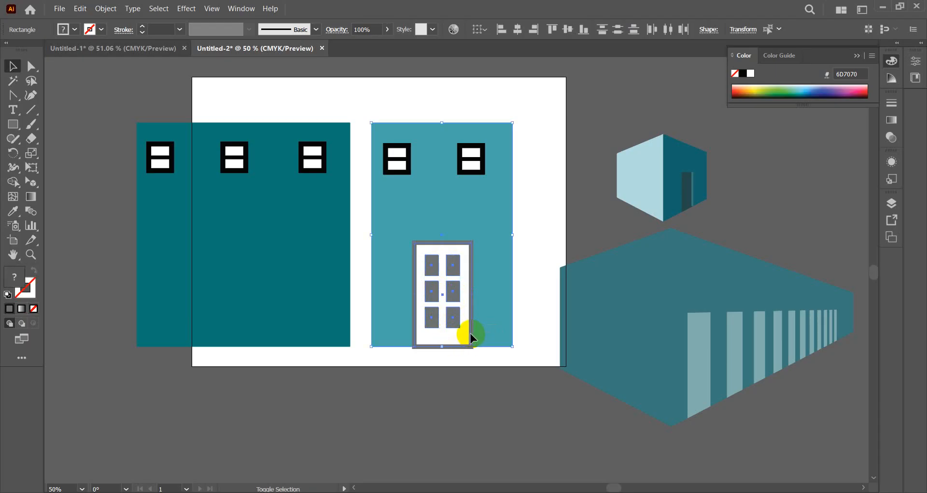
pyautogui.hotkey('ctrl', 'g')
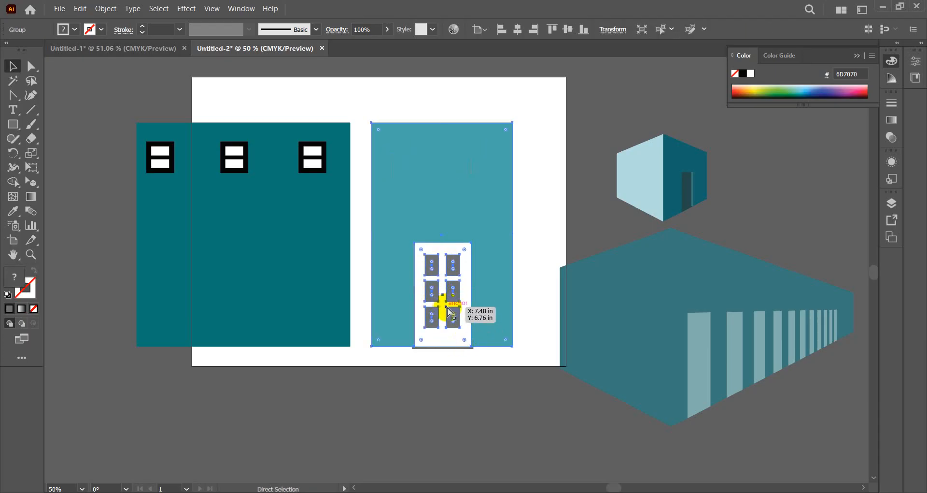
pyautogui.keyDown('alt'); pyautogui.moveTo(449, 296); pyautogui.dragTo(358, 301); pyautogui.keyUp('alt')
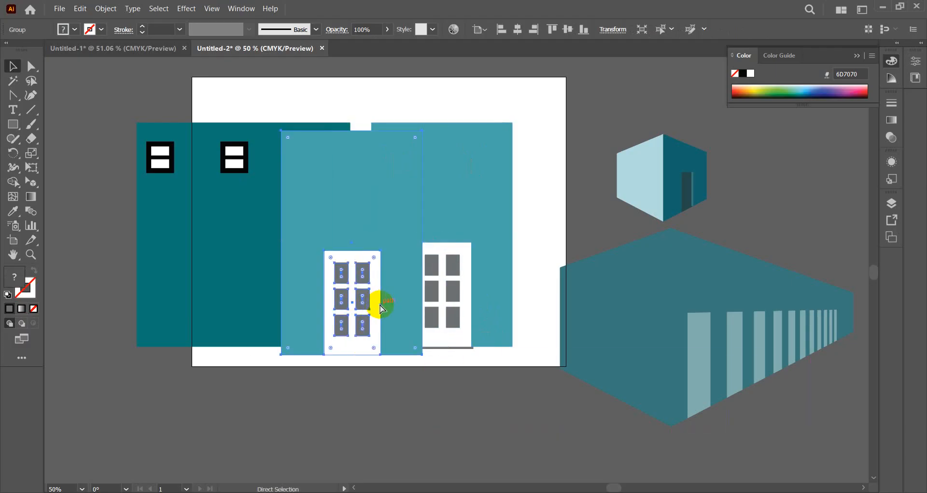
pyautogui.hotkey('ctrl', 'z')
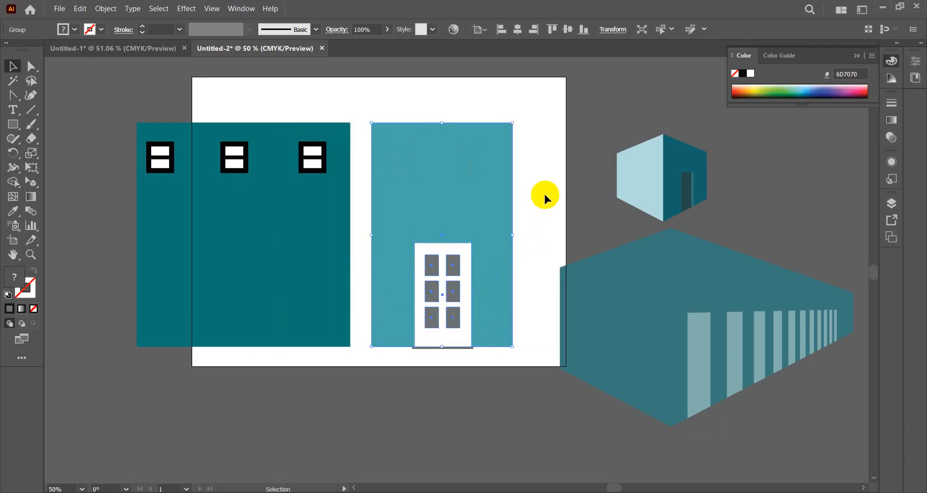
# Exclude the lighter wall from the selection and copy the white door with its panes to the bottom middle of the darker wall.
pyautogui.click(498, 276)
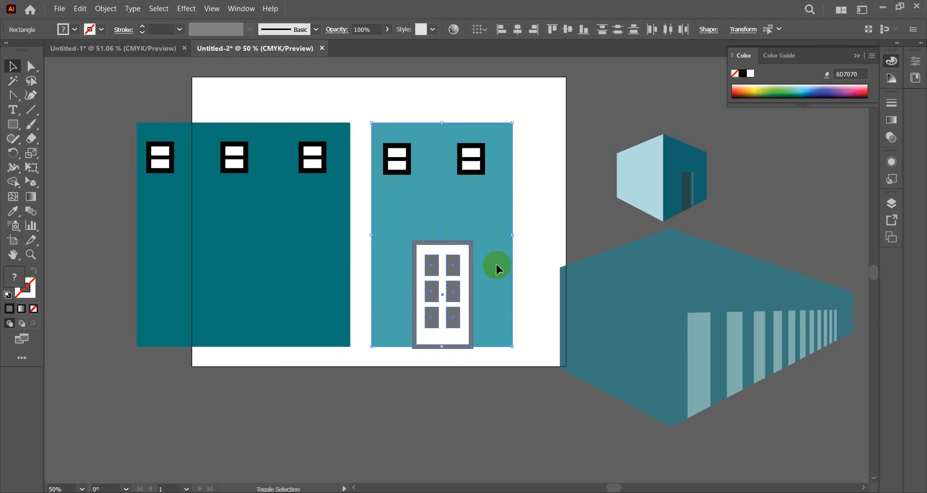
pyautogui.click(451, 273)
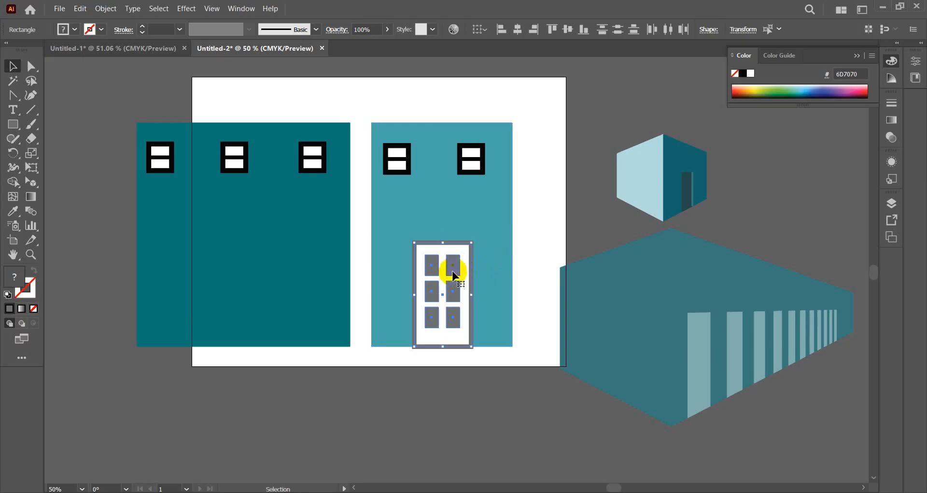
pyautogui.moveTo(454, 273); pyautogui.dragTo(267, 273)
pyautogui.click(419, 92)
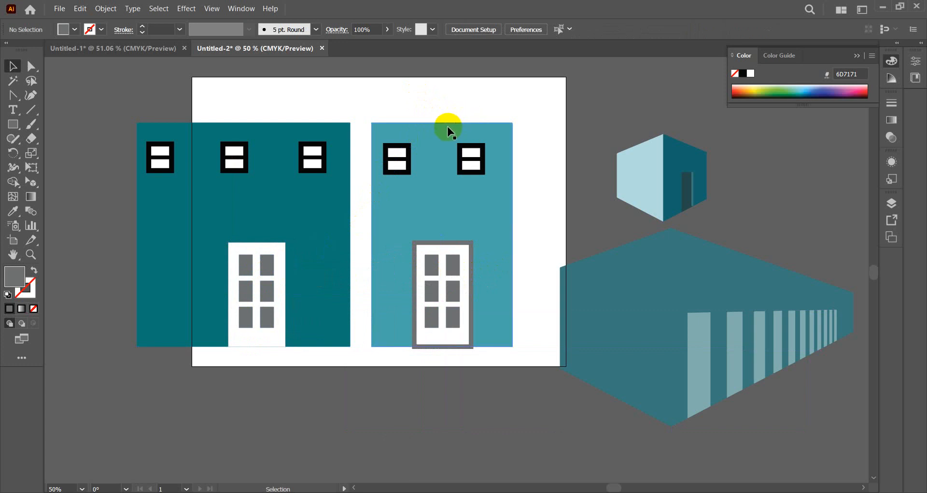
# Duplicate the artboard with its artwork into the empty area left of the original.
pyautogui.moveTo(449, 103); pyautogui.dragTo(653, 129)
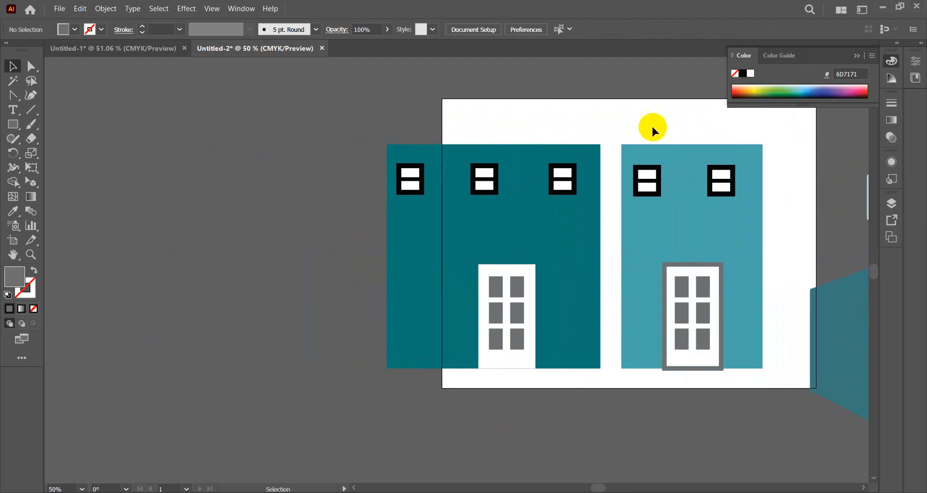
pyautogui.click(12, 243)
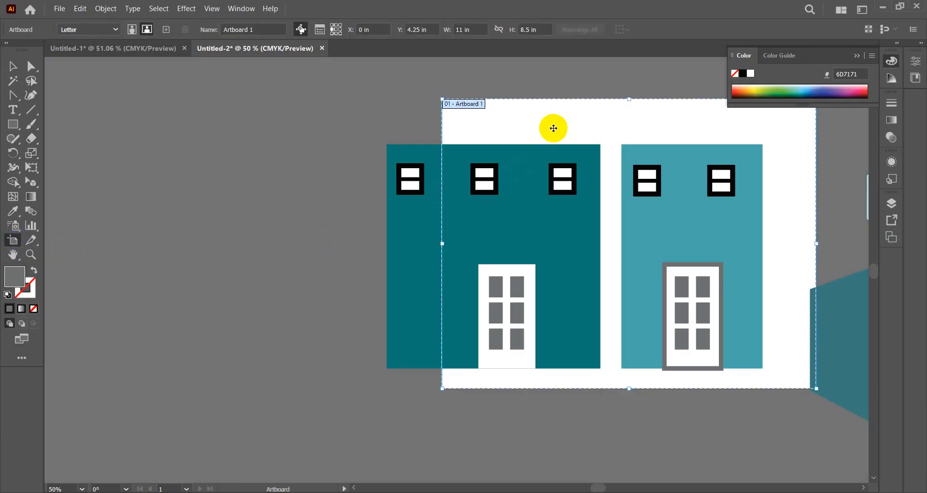
pyautogui.moveTo(550, 130); pyautogui.dragTo(123, 151)
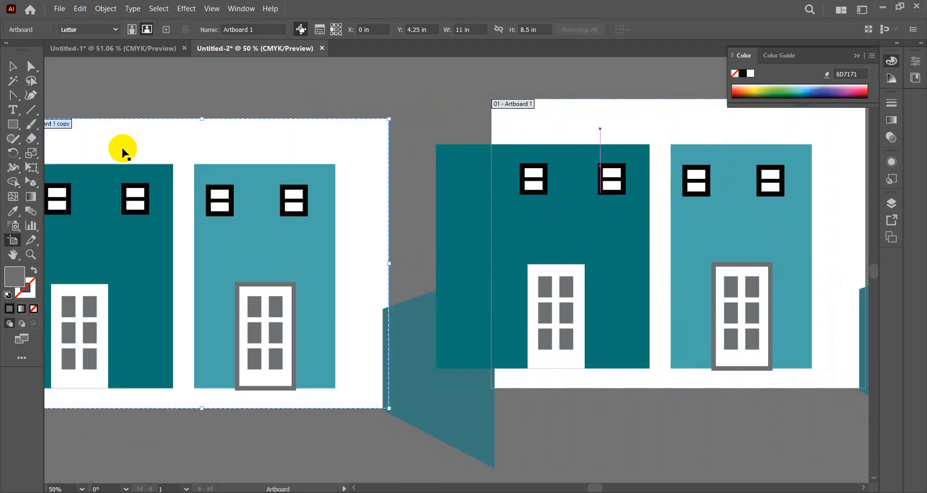
pyautogui.click(429, 357)
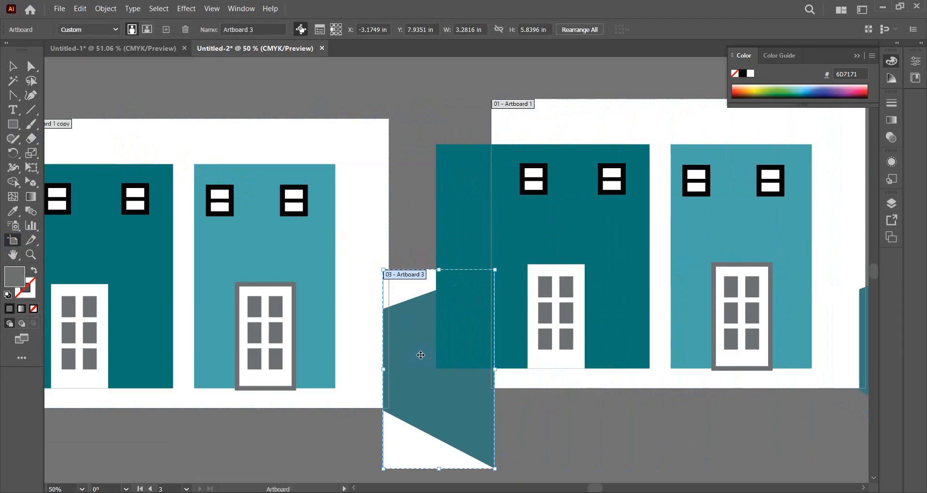
pyautogui.press('Delete')
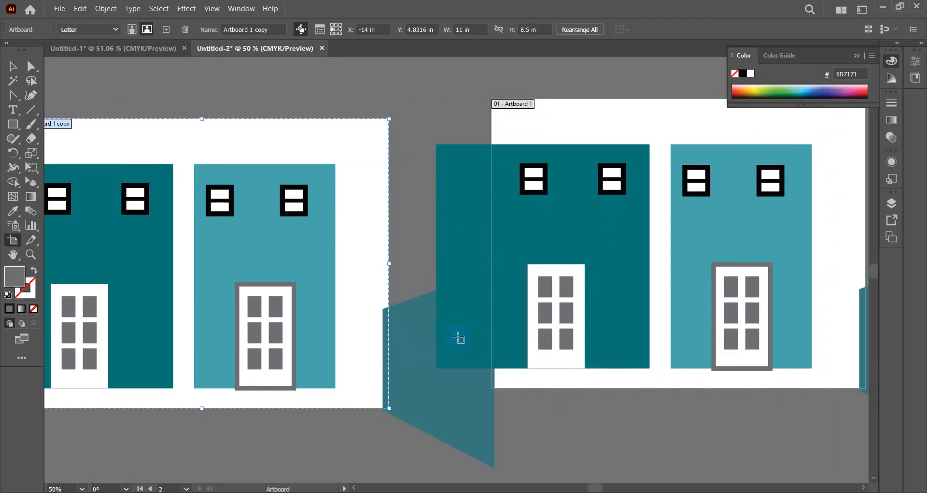
# Delete the stray copy of the perspective building's wall between the two artboards.
pyautogui.click(12, 65)
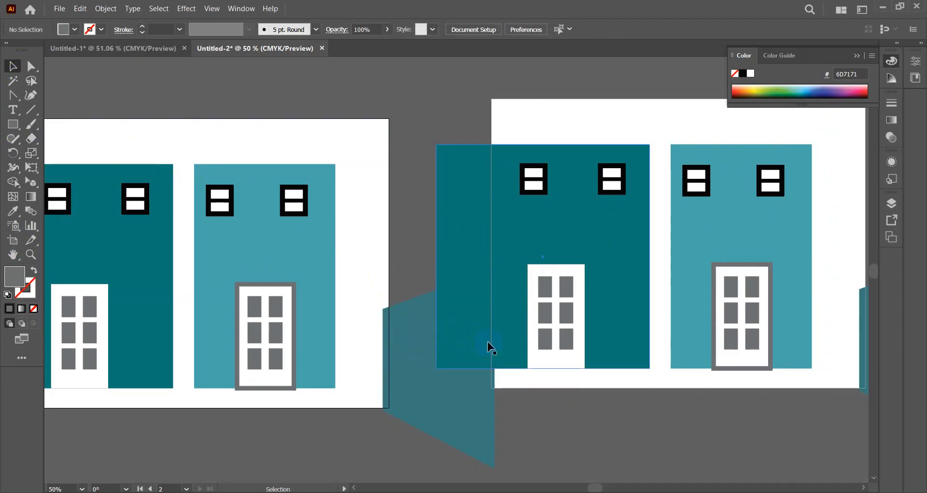
pyautogui.click(419, 333)
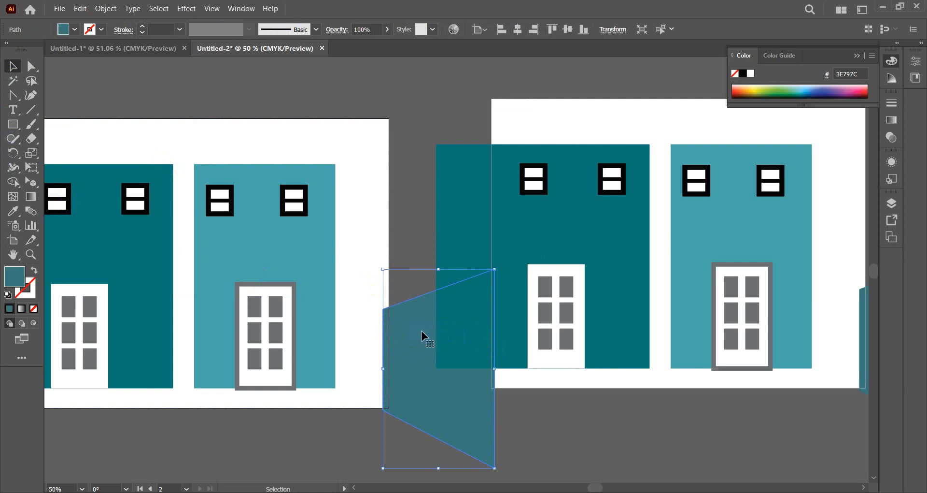
pyautogui.click(425, 337)
pyautogui.press('Delete')
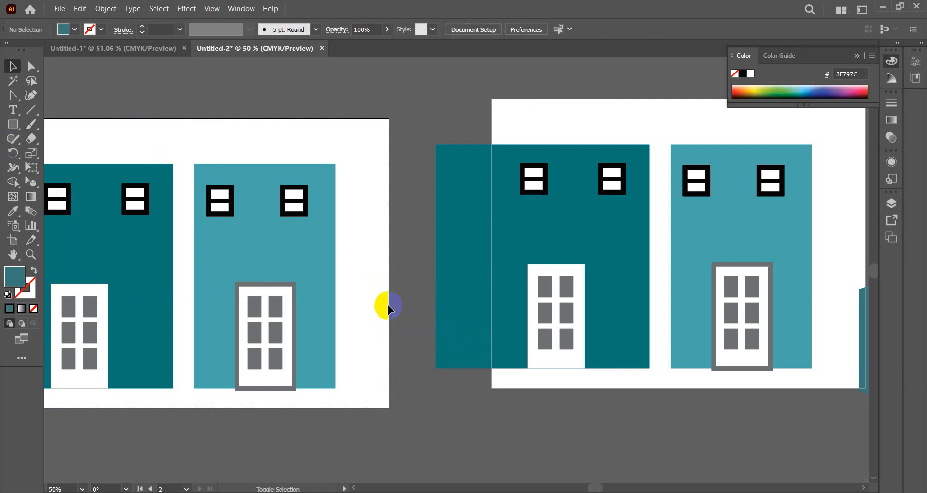
# Move both flat wall panels with their windows and doors off the original artboard to below the copied artboard.
pyautogui.scroll(-1, 398, 283)
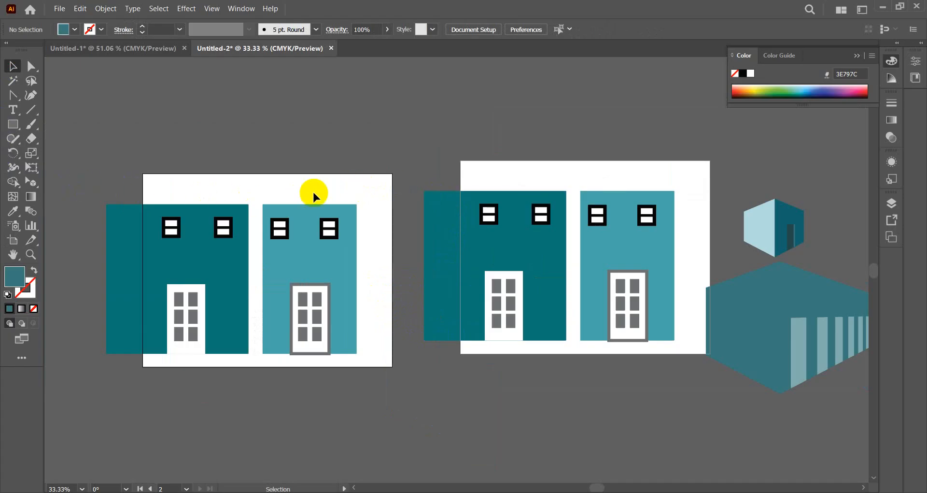
pyautogui.moveTo(419, 152); pyautogui.dragTo(625, 339)
pyautogui.moveTo(604, 252); pyautogui.dragTo(242, 451)
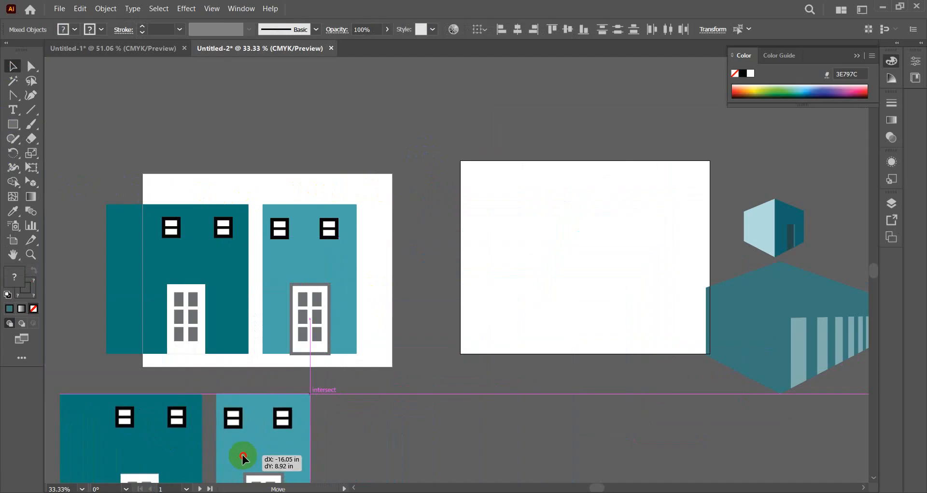
# Move both perspective buildings further right, clear of the original artboard.
pyautogui.moveTo(526, 265); pyautogui.dragTo(455, 259)
pyautogui.moveTo(662, 166); pyautogui.dragTo(802, 416)
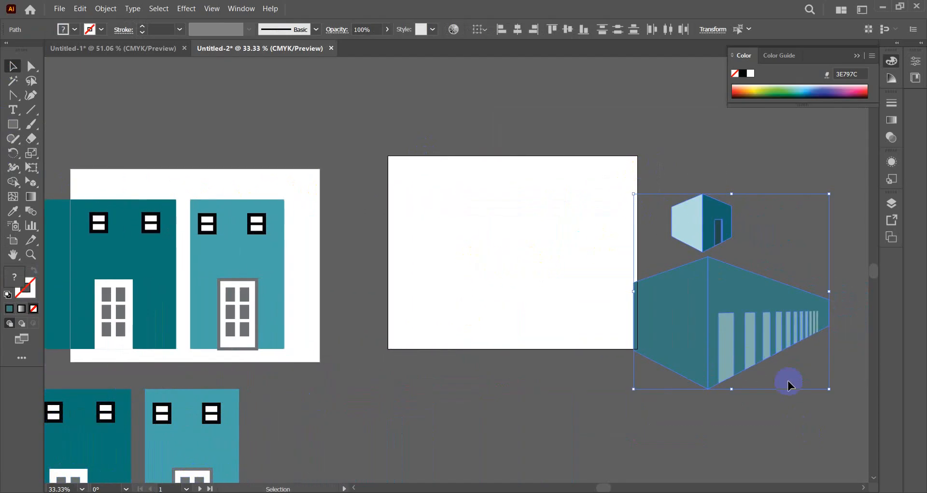
pyautogui.moveTo(724, 326); pyautogui.dragTo(842, 311)
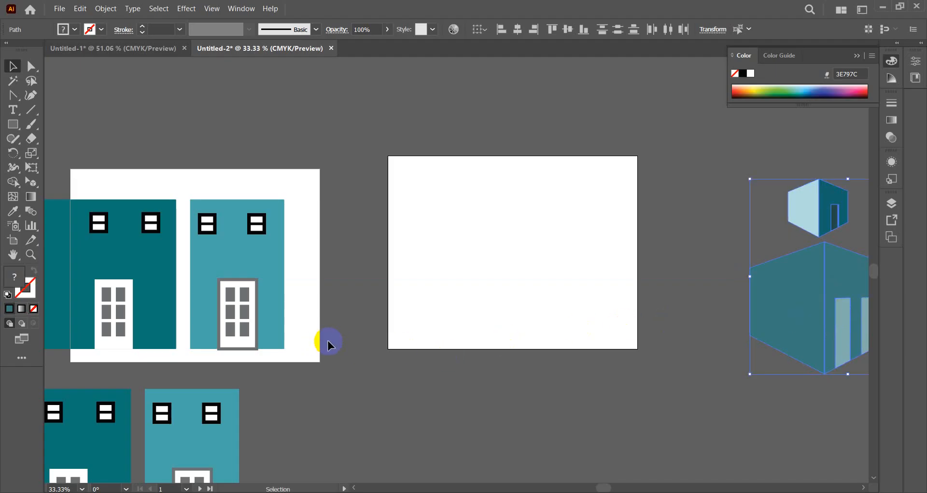
# Show the two-point perspective grid on the emptied original artboard.
pyautogui.press('ctrl')
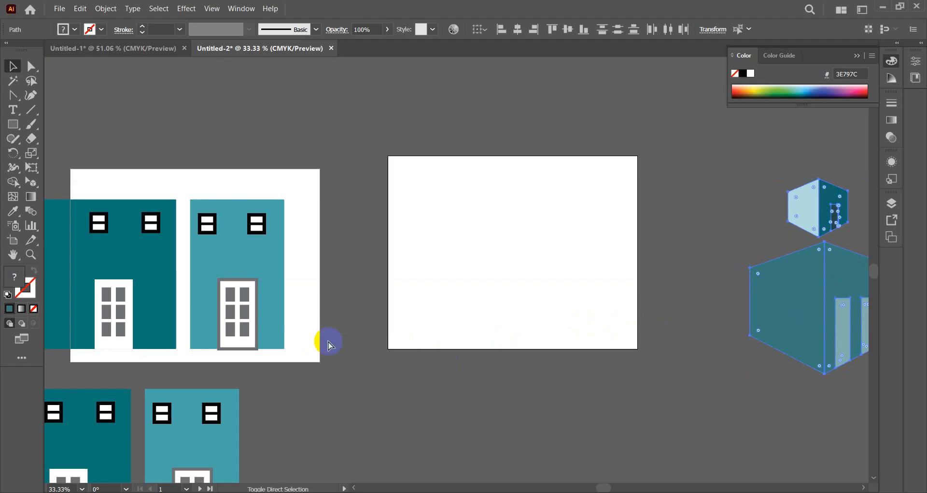
pyautogui.hotkey('ctrl', 'shift', 'i')
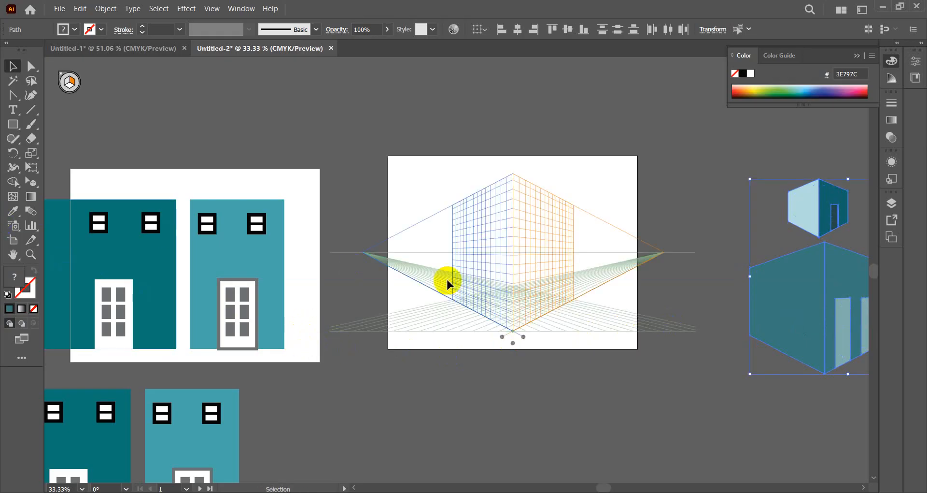
pyautogui.scroll(1, 451, 222)
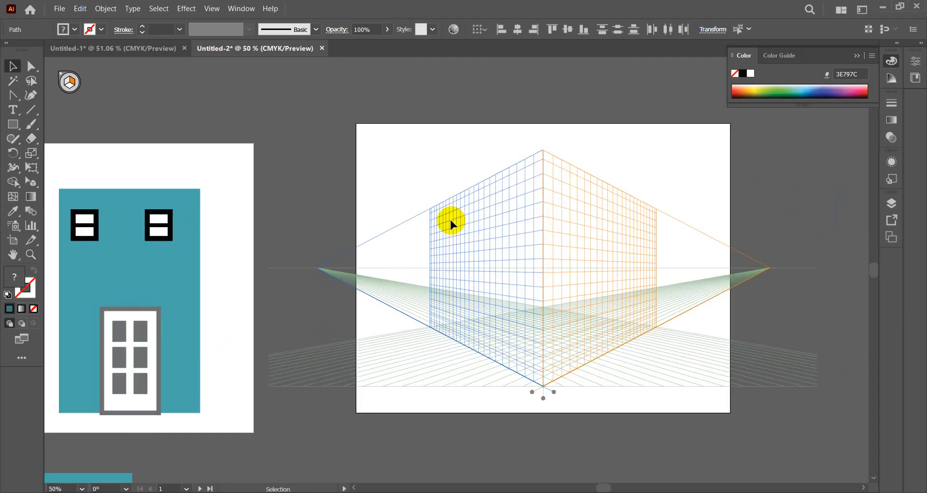
pyautogui.moveTo(364, 182); pyautogui.dragTo(425, 166)
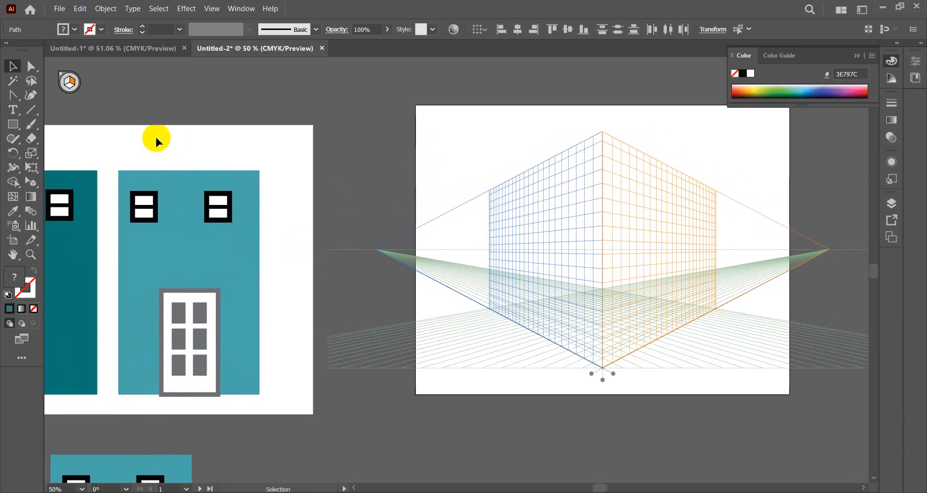
# Attach the lighter wall with its windows and door to the grid's right plane, starting at the central corner, using Perspective Selection.
pyautogui.moveTo(140, 146); pyautogui.dragTo(265, 406)
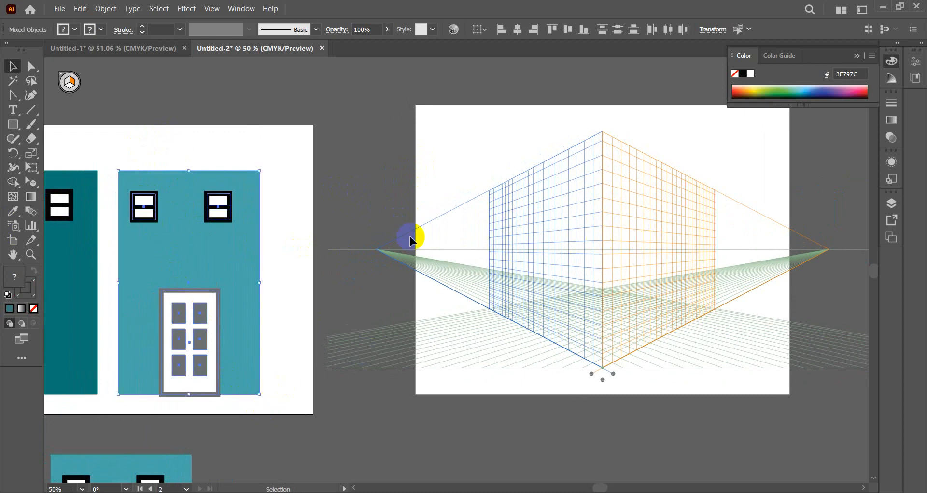
pyautogui.click(32, 184)
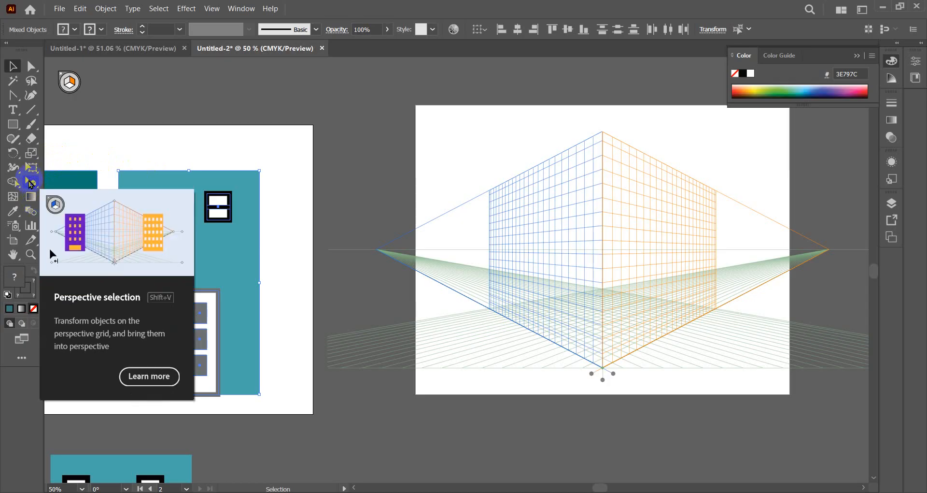
pyautogui.moveTo(31, 184); pyautogui.dragTo(83, 182)
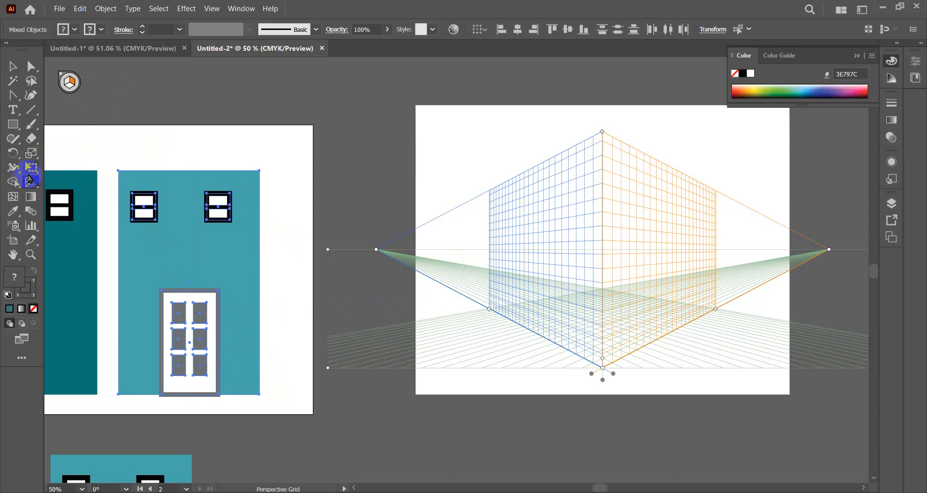
pyautogui.moveTo(30, 184); pyautogui.dragTo(111, 200)
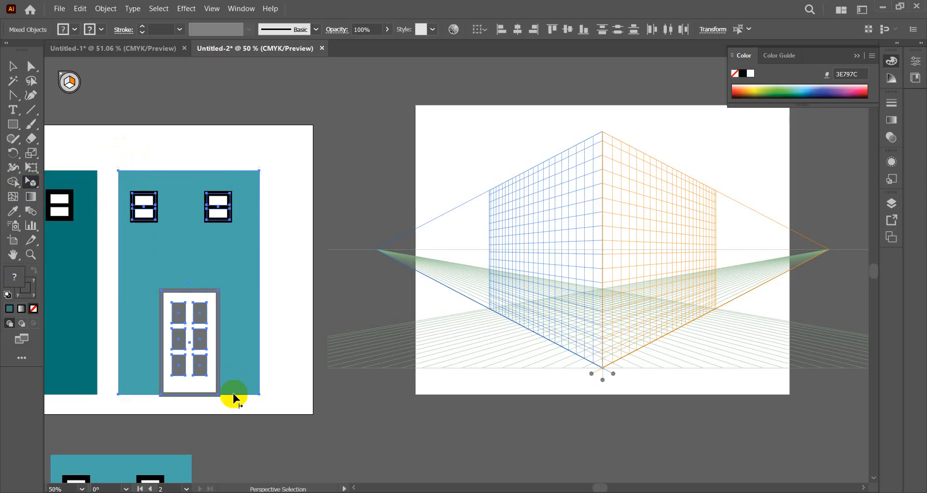
pyautogui.moveTo(190, 343); pyautogui.dragTo(640, 305)
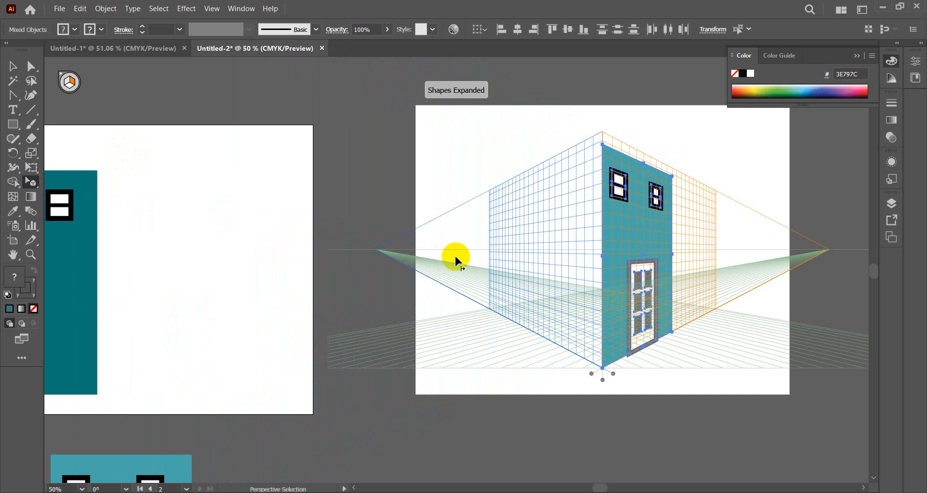
# Attach the darker wall with its windows and door to the left plane, meeting the lighter wall at the corner, and hide the perspective grid.
pyautogui.click(236, 166)
pyautogui.moveTo(235, 165); pyautogui.dragTo(376, 168)
pyautogui.moveTo(97, 140); pyautogui.dragTo(260, 409)
pyautogui.click(68, 83)
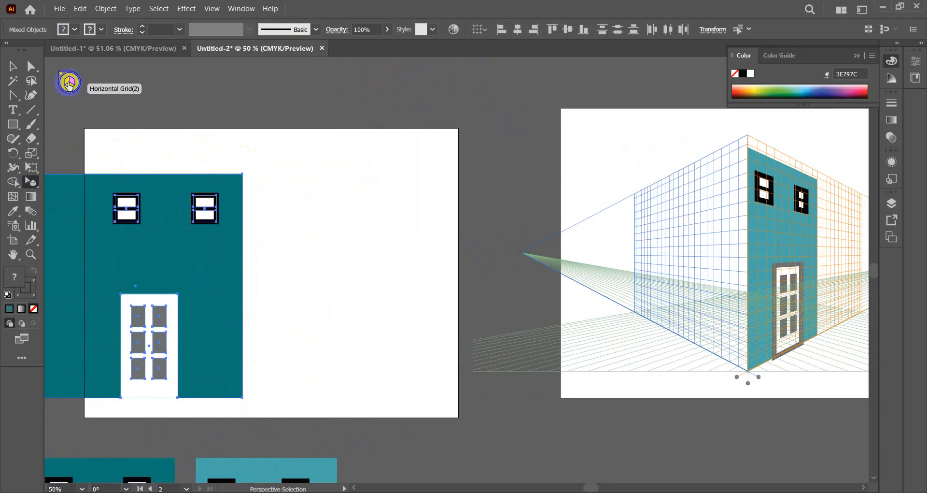
pyautogui.moveTo(151, 290); pyautogui.dragTo(696, 253)
pyautogui.click(232, 203)
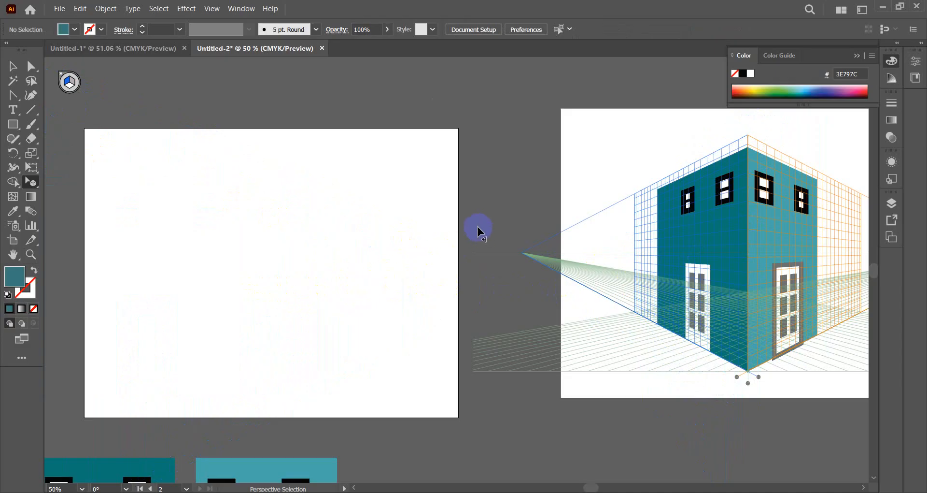
pyautogui.moveTo(491, 219); pyautogui.dragTo(265, 224)
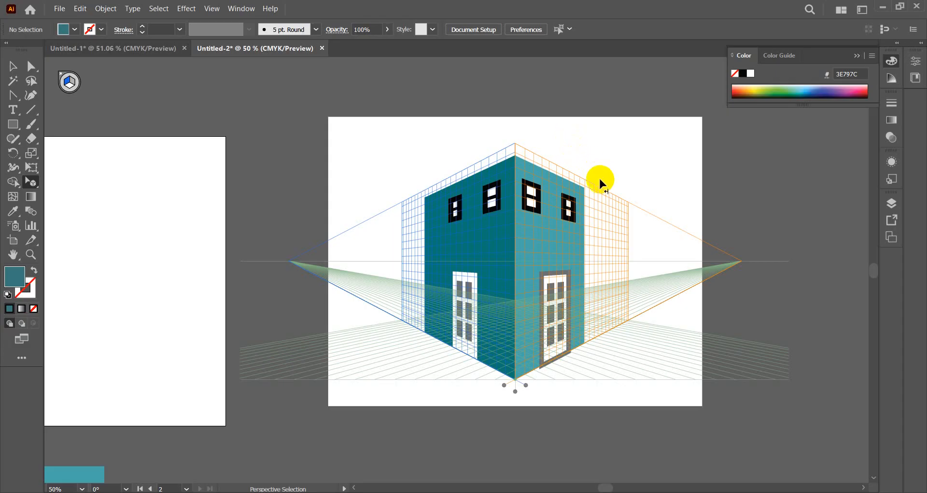
pyautogui.hotkey('ctrl', 'shift', 'i')
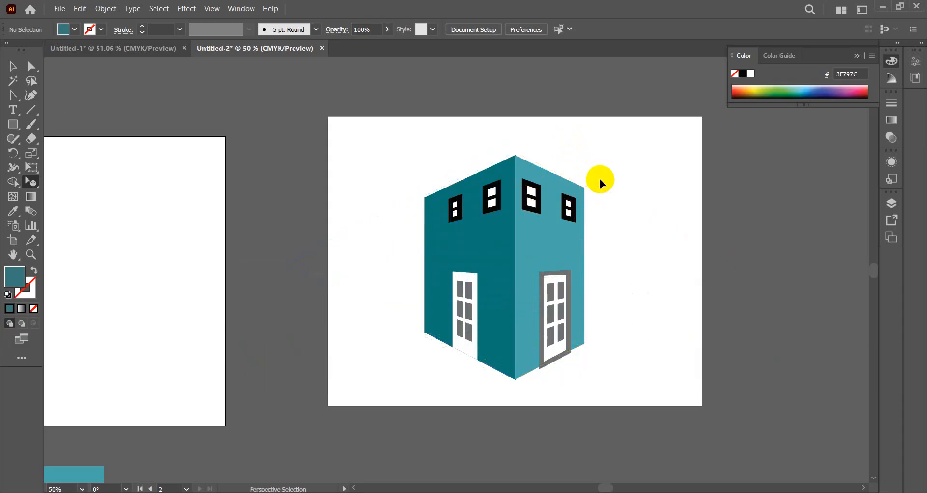
pyautogui.moveTo(420, 144); pyautogui.dragTo(610, 364)
pyautogui.moveTo(524, 264); pyautogui.dragTo(164, 271)
pyautogui.click(232, 275)
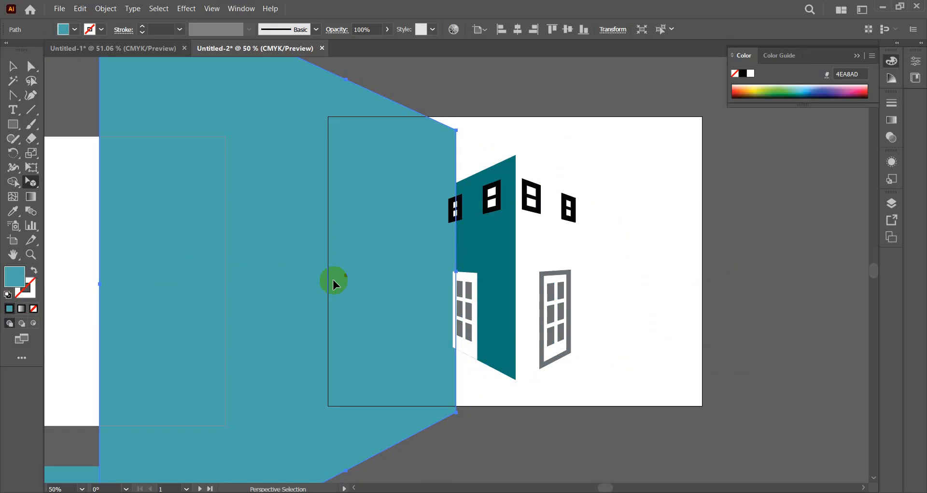
pyautogui.hotkey('ctrl', 'z')
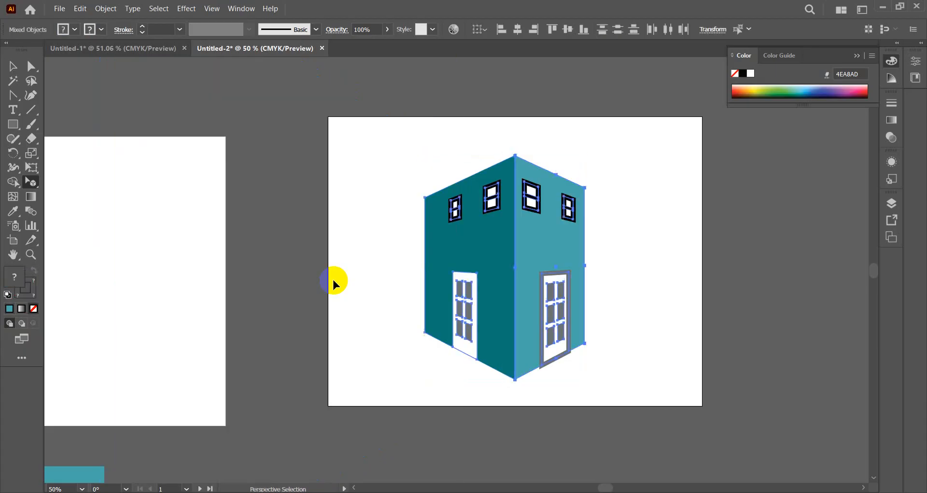
# Move the whole two-wall perspective building onto the empty copied artboard with the Selection tool.
pyautogui.click(12, 66)
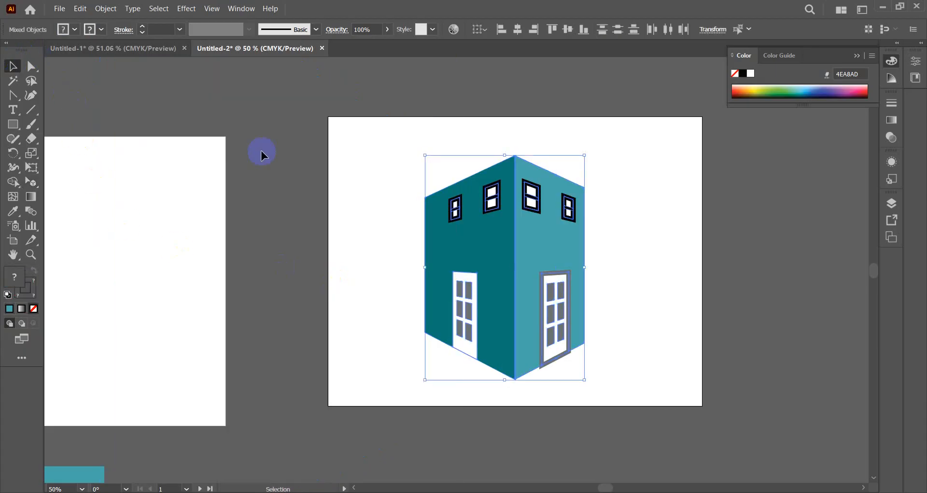
pyautogui.moveTo(400, 125); pyautogui.dragTo(577, 364)
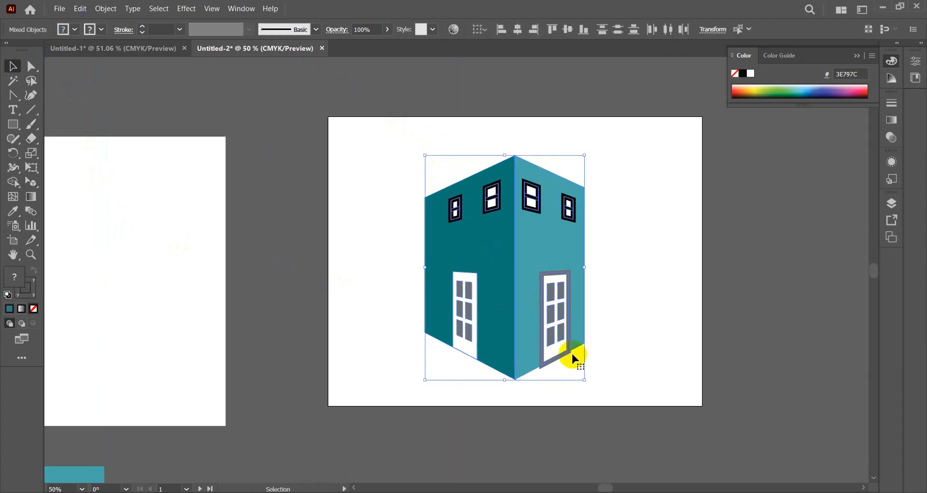
pyautogui.moveTo(566, 302); pyautogui.dragTo(106, 297)
pyautogui.press('space')
pyautogui.moveTo(248, 260); pyautogui.dragTo(245, 261)
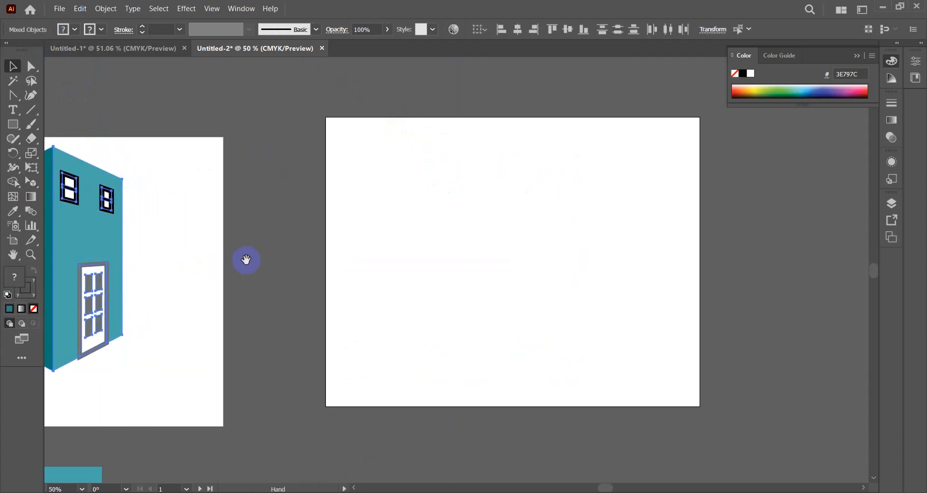
# Show the perspective grid and draw a wall rectangle on its left plane, from the grid's outer edge to the bottom of the central corner.
pyautogui.press('a')
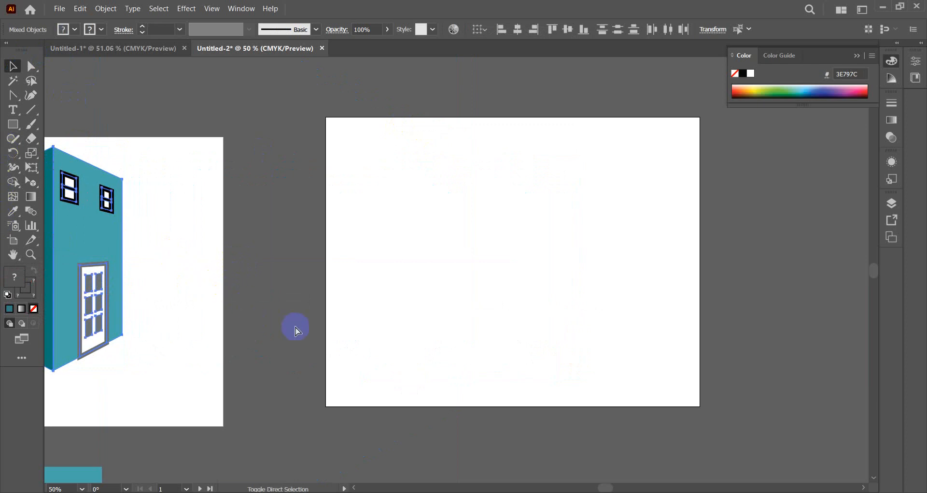
pyautogui.hotkey('ctrl', 'shift', 'i')
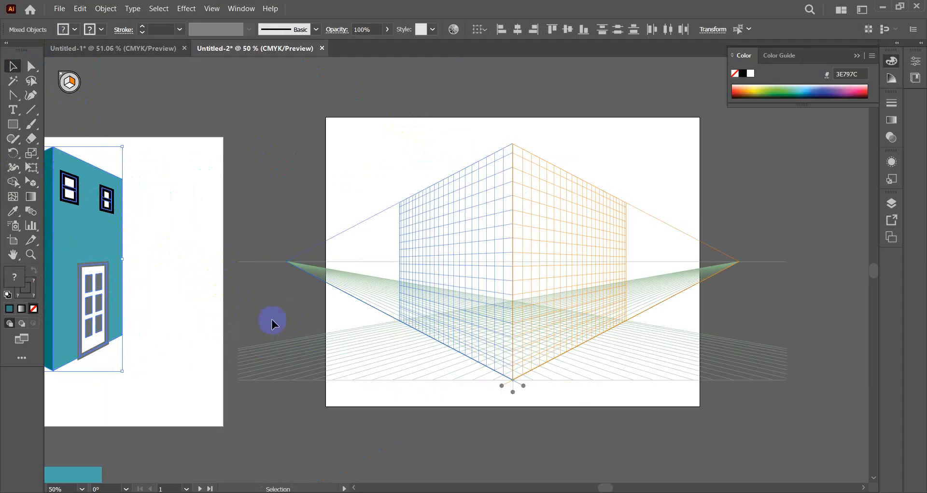
pyautogui.click(13, 168)
pyautogui.click(13, 124)
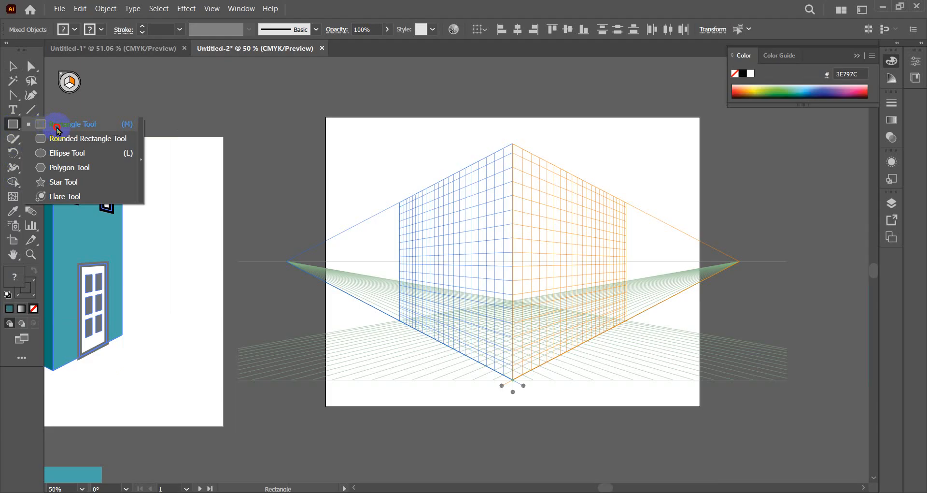
pyautogui.click(57, 129)
pyautogui.click(65, 83)
pyautogui.click(141, 156)
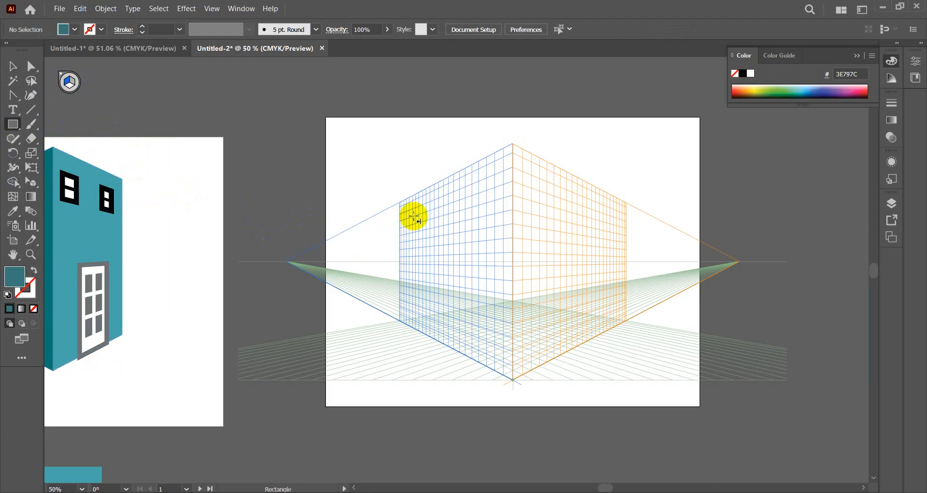
pyautogui.moveTo(399, 214); pyautogui.dragTo(513, 379)
pyautogui.click(13, 66)
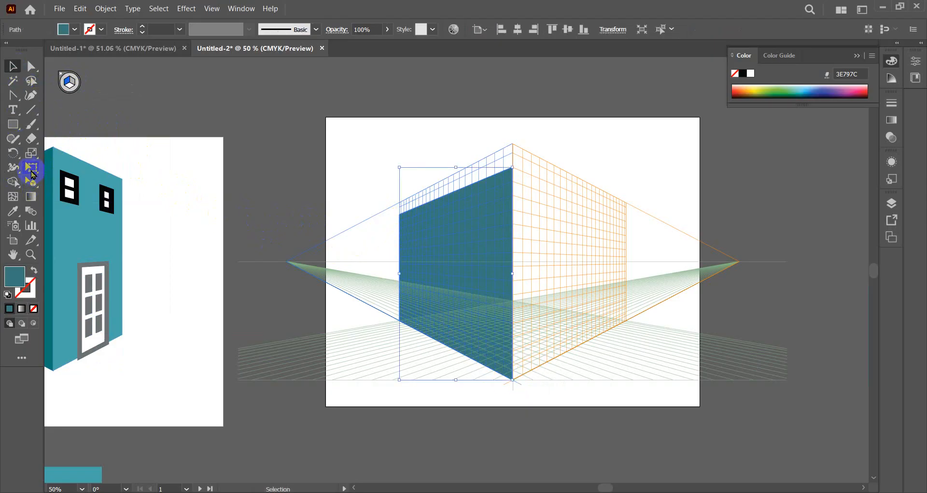
# Lower the top edge of the left-plane wall in perspective using the Perspective Selection tool.
pyautogui.click(31, 182)
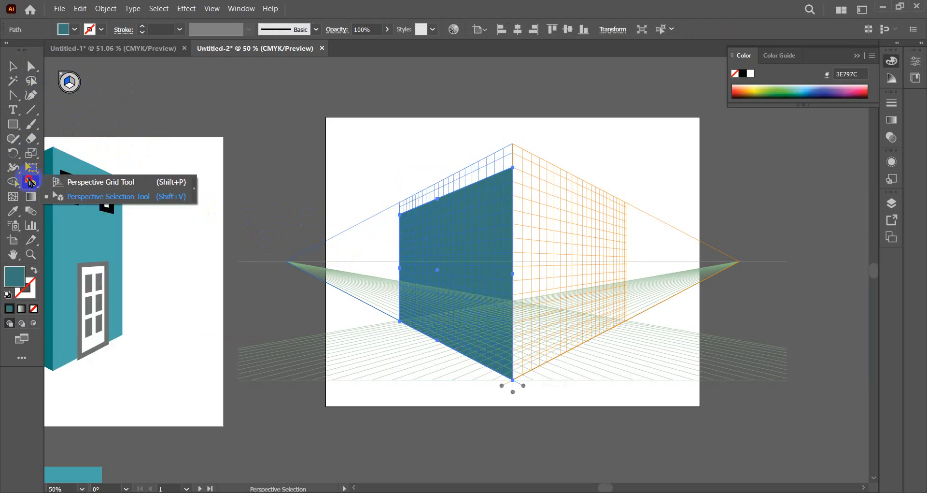
pyautogui.click(95, 194)
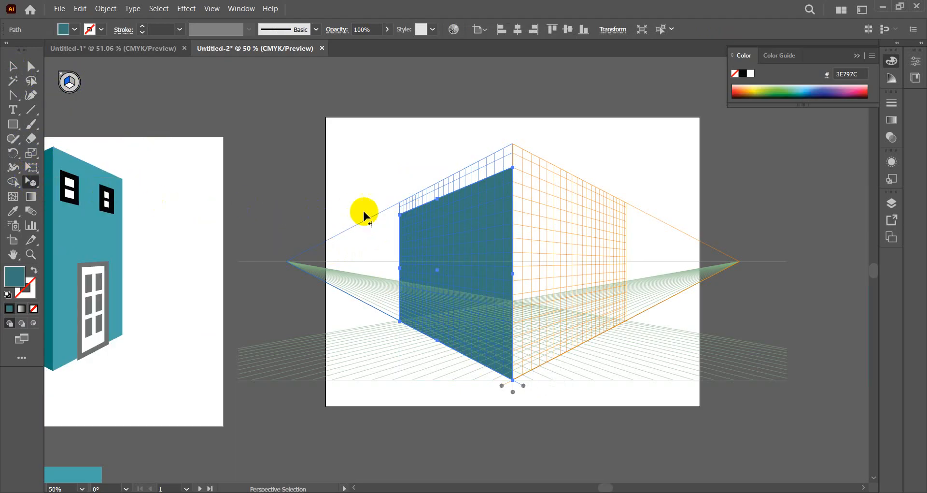
pyautogui.moveTo(437, 200); pyautogui.dragTo(435, 213)
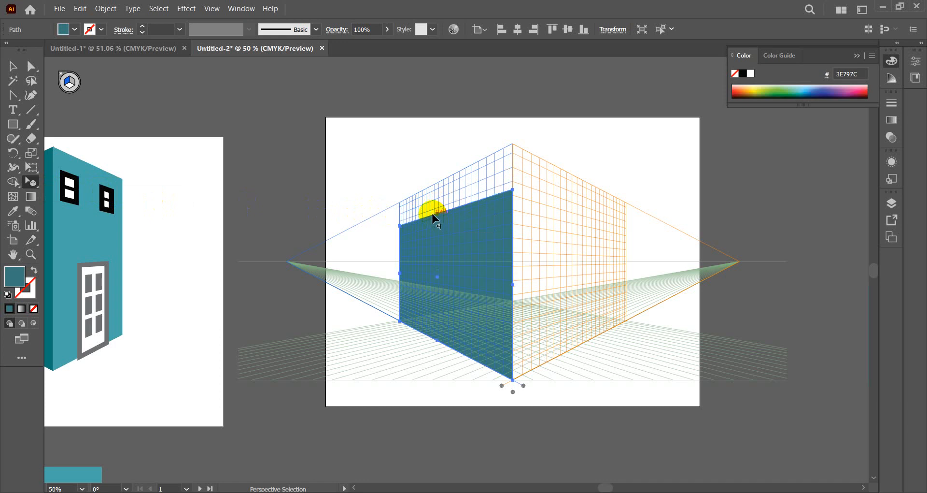
pyautogui.click(13, 66)
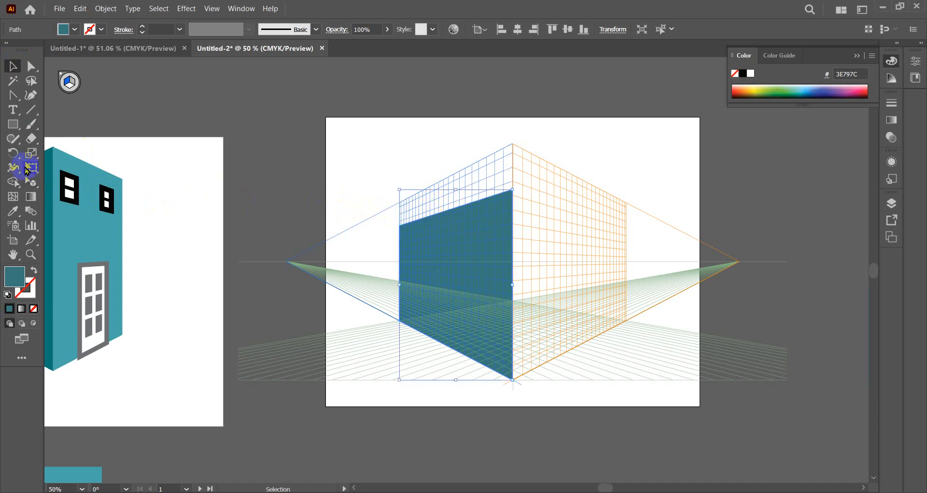
# Draw a wall rectangle on the right plane, from the left wall's top corner to the grid's outer bottom edge.
pyautogui.click(13, 124)
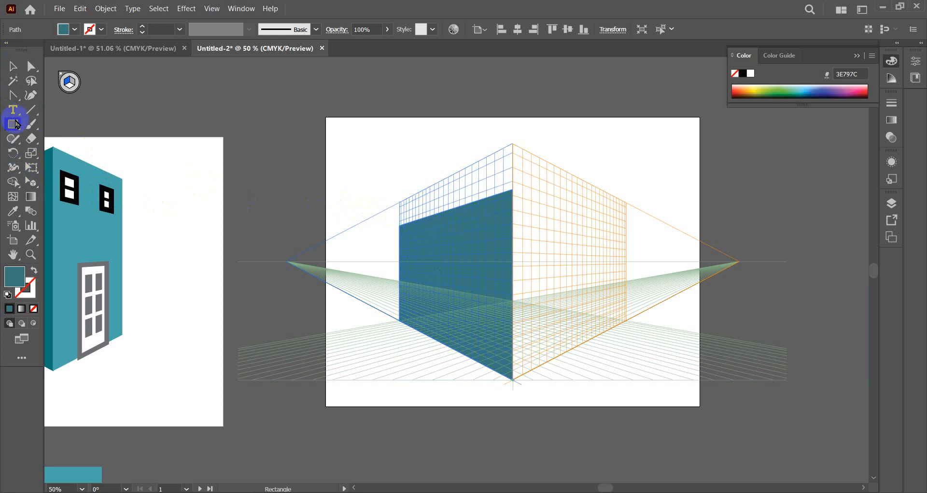
pyautogui.click(73, 84)
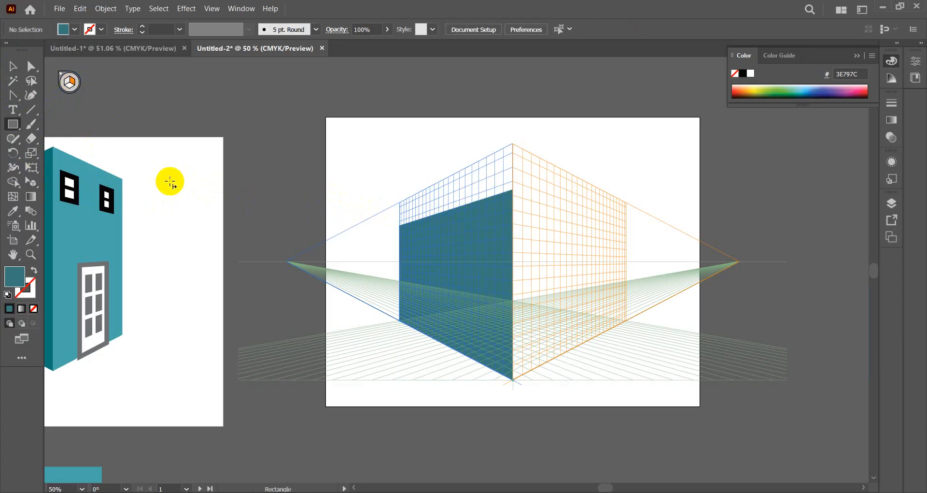
pyautogui.moveTo(513, 191); pyautogui.dragTo(628, 321)
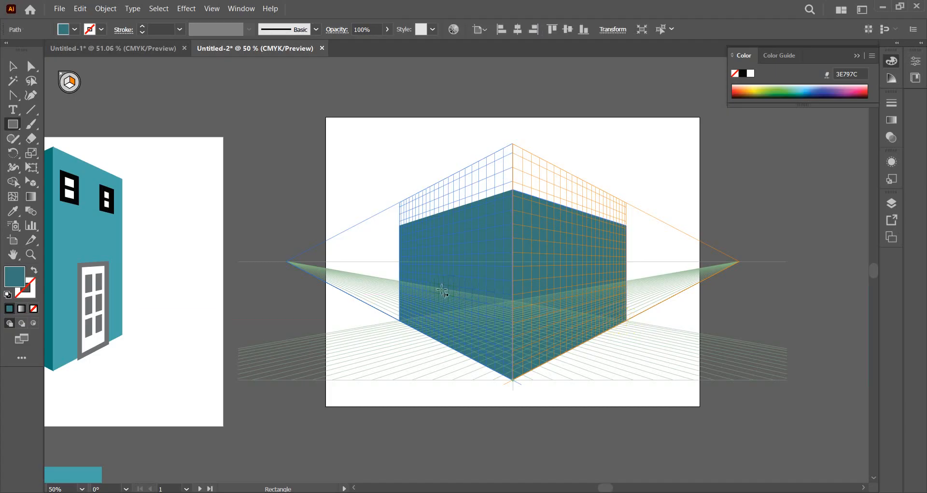
# Change the left wall's fill to the lighter teal 82BCBC and deselect it.
pyautogui.click(13, 66)
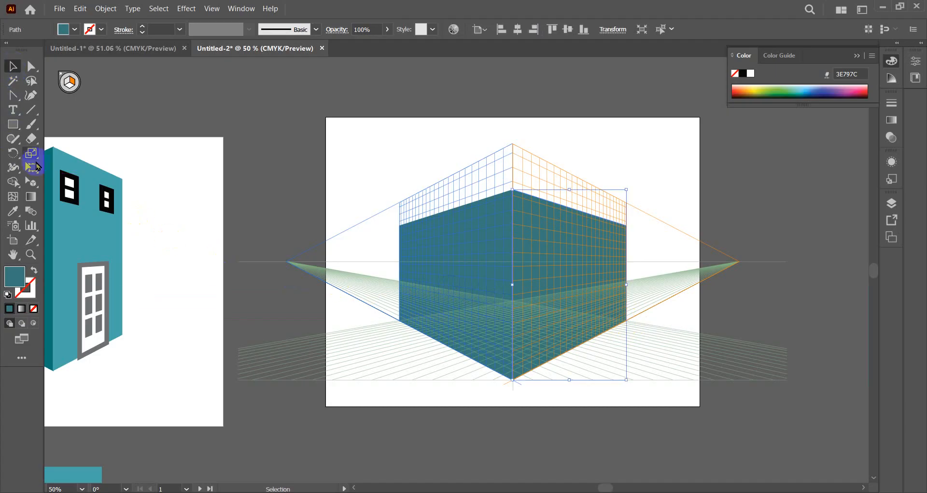
pyautogui.click(481, 282)
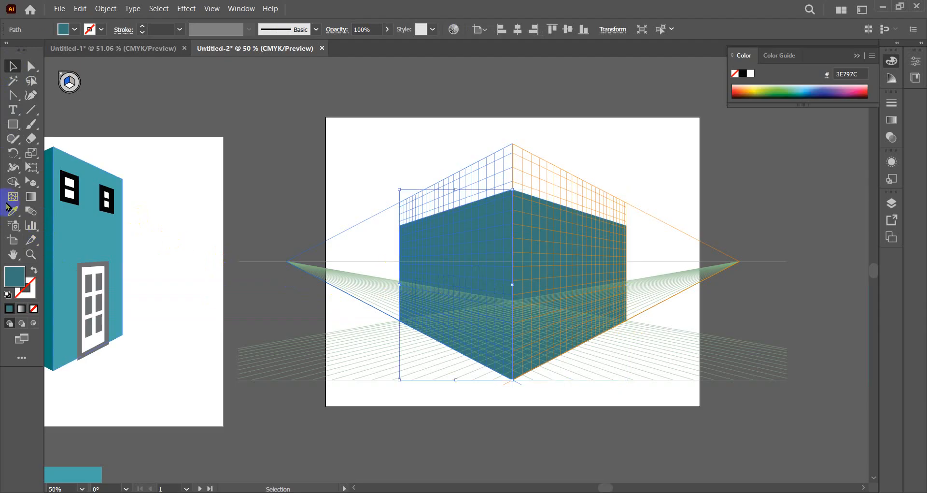
pyautogui.doubleClick(19, 282)
pyautogui.moveTo(137, 182); pyautogui.dragTo(104, 128)
pyautogui.click(342, 94)
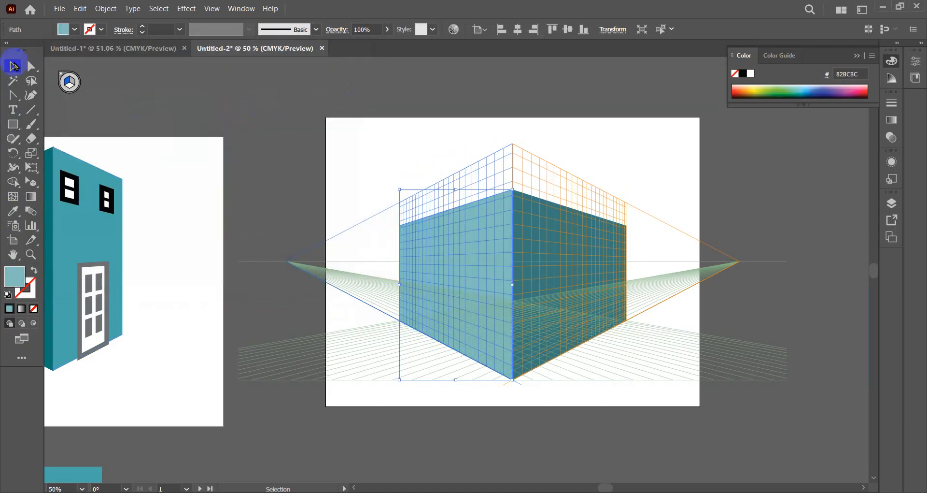
pyautogui.click(445, 89)
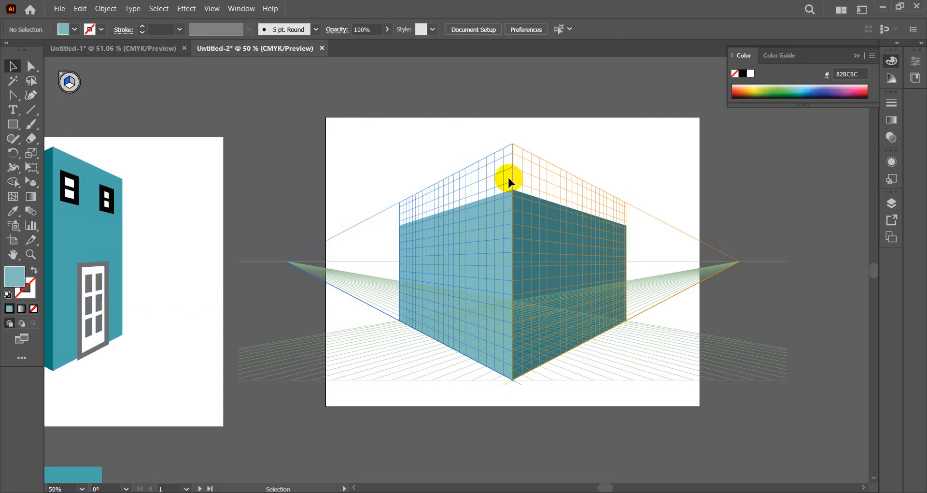
# Draw a small battlement block on the left plane, on top of the wall at the central corner.
pyautogui.click(14, 125)
pyautogui.click(71, 128)
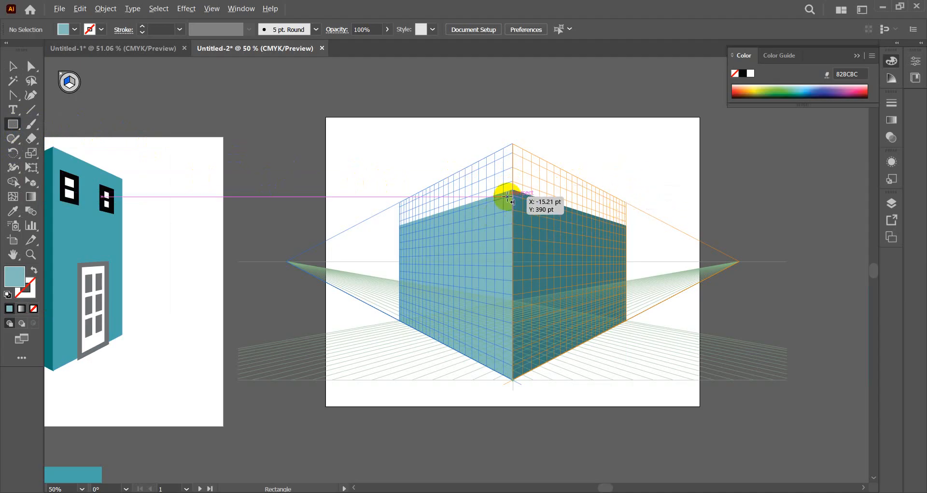
pyautogui.scroll(1, 500, 189)
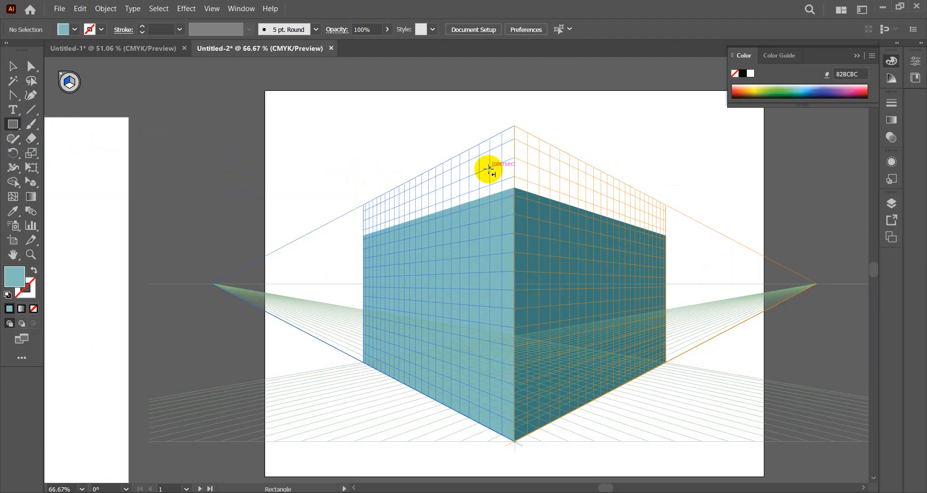
pyautogui.moveTo(489, 169); pyautogui.dragTo(515, 190)
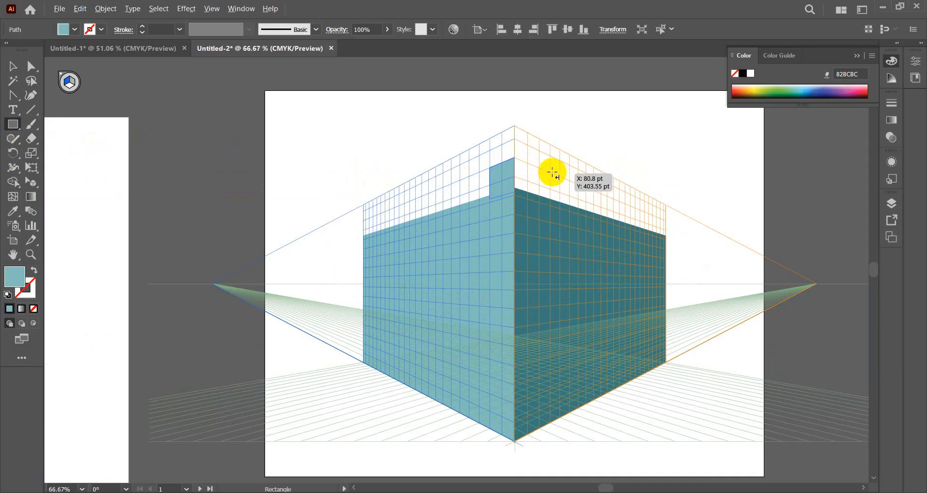
# Draw a matching battlement block on the right plane, starting at the left block's top corner and reaching down to the wall.
pyautogui.scroll(1, 551, 172)
pyautogui.scroll(2, 552, 172)
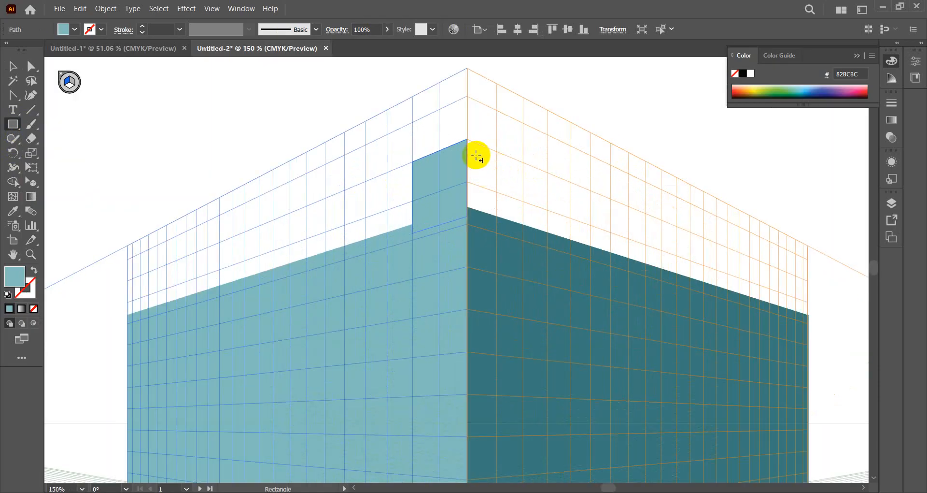
pyautogui.moveTo(469, 142); pyautogui.dragTo(500, 216)
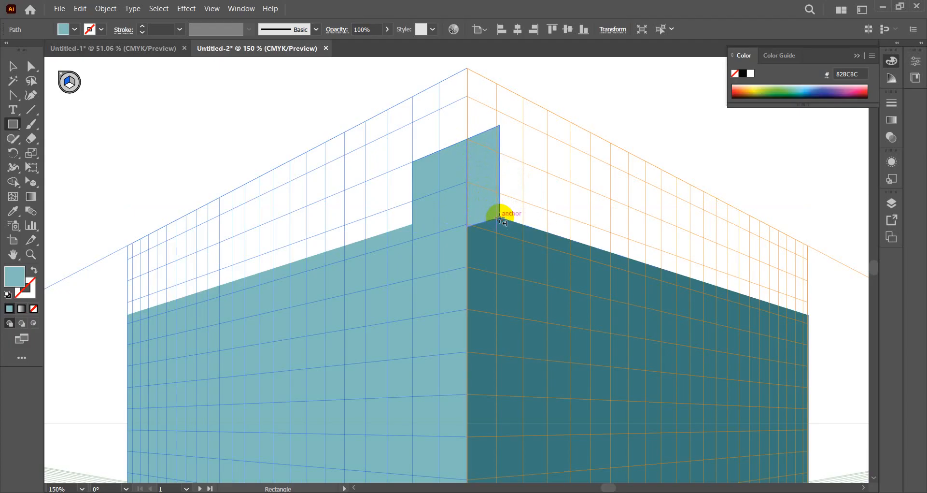
pyautogui.hotkey('ctrl', 'z')
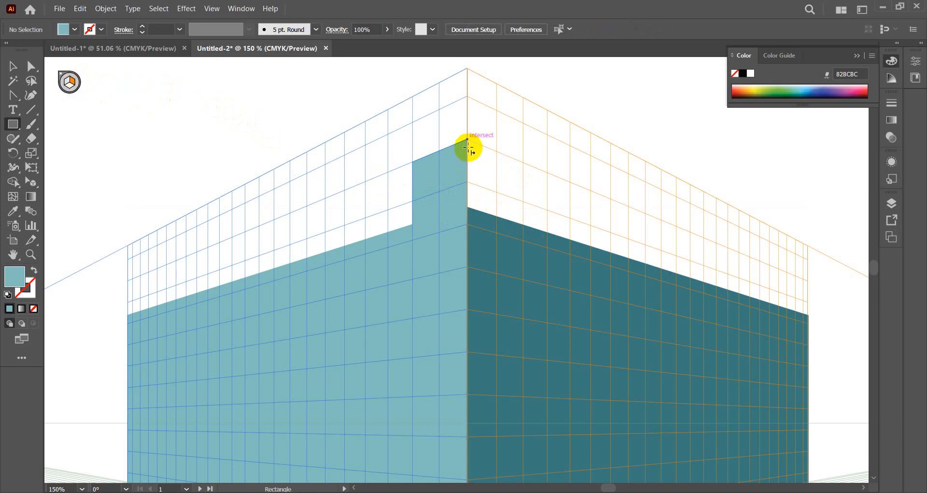
pyautogui.moveTo(467, 140); pyautogui.dragTo(524, 227)
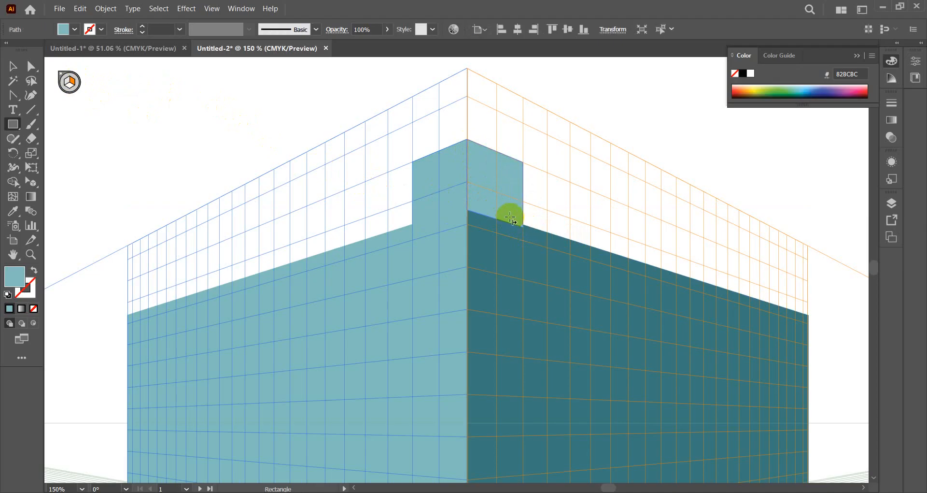
# Shorten the left battlement block by raising its bottom edge to the wall's top edge, and deselect it.
pyautogui.click(13, 66)
pyautogui.click(441, 198)
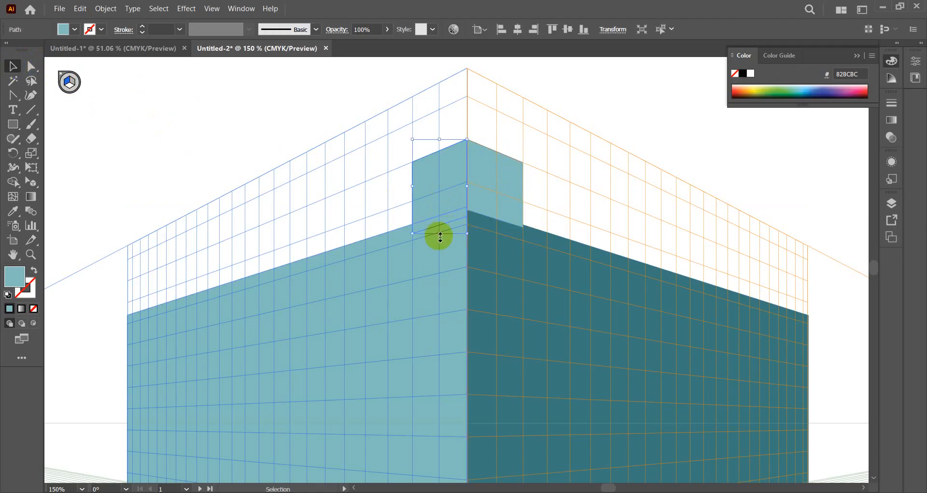
pyautogui.moveTo(439, 233); pyautogui.dragTo(439, 224)
pyautogui.click(13, 67)
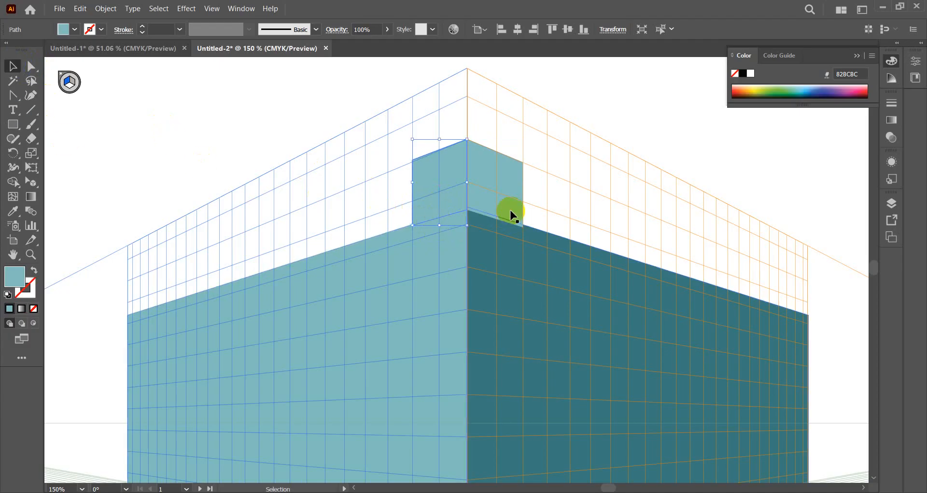
pyautogui.click(615, 100)
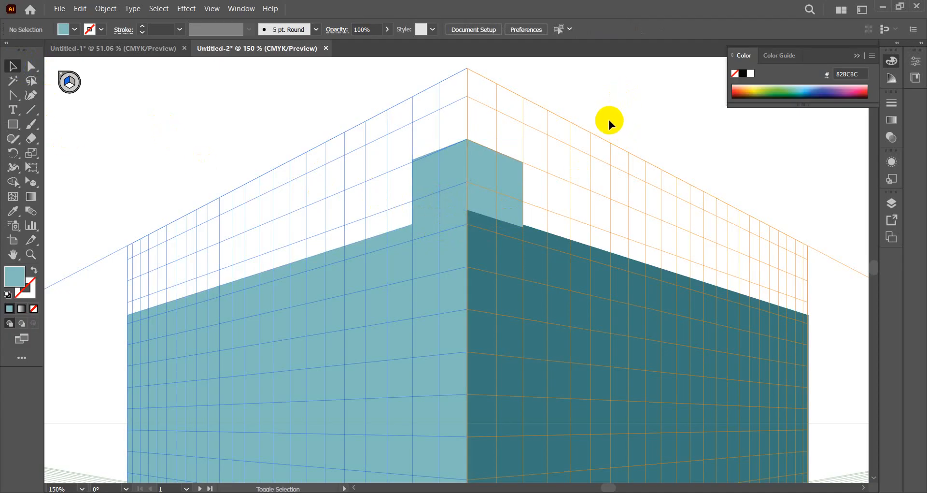
# Repeat evenly spaced copies of the right battlement block along the right wall's top, and delete the copy extending past the wall.
pyautogui.scroll(-2, 609, 115)
pyautogui.moveTo(623, 102); pyautogui.dragTo(557, 147)
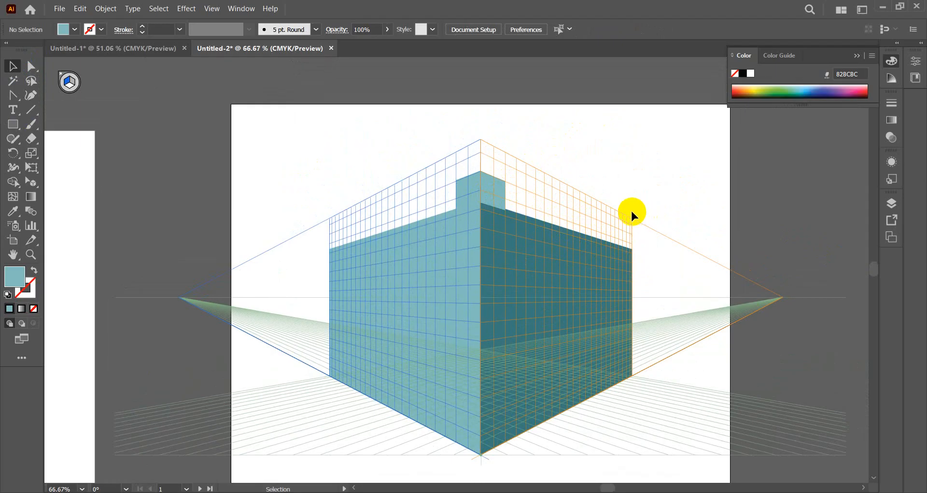
pyautogui.click(493, 194)
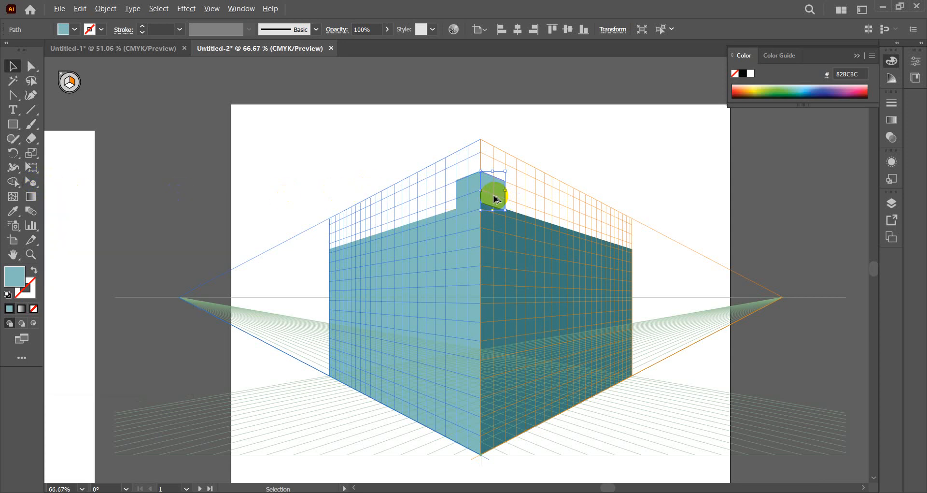
pyautogui.moveTo(496, 198); pyautogui.dragTo(528, 211)
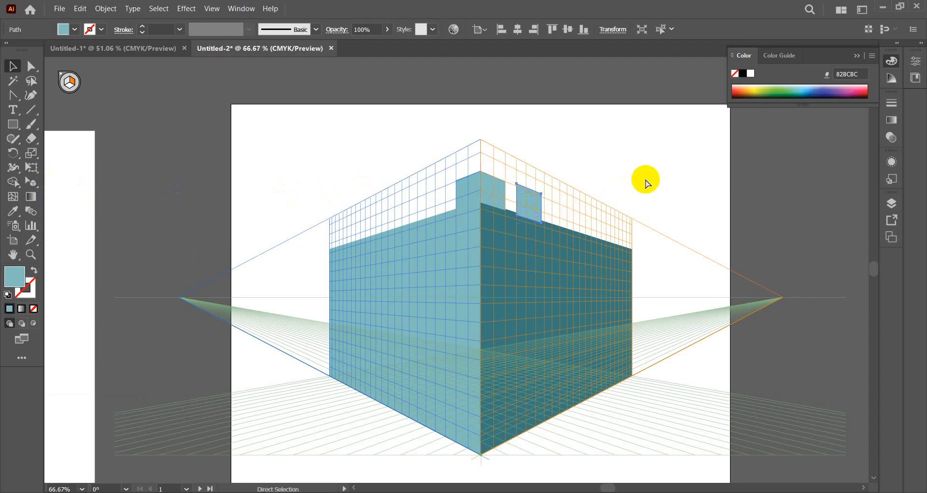
pyautogui.hotkey('ctrl', 'd')
pyautogui.hotkey('ctrl', 'd')
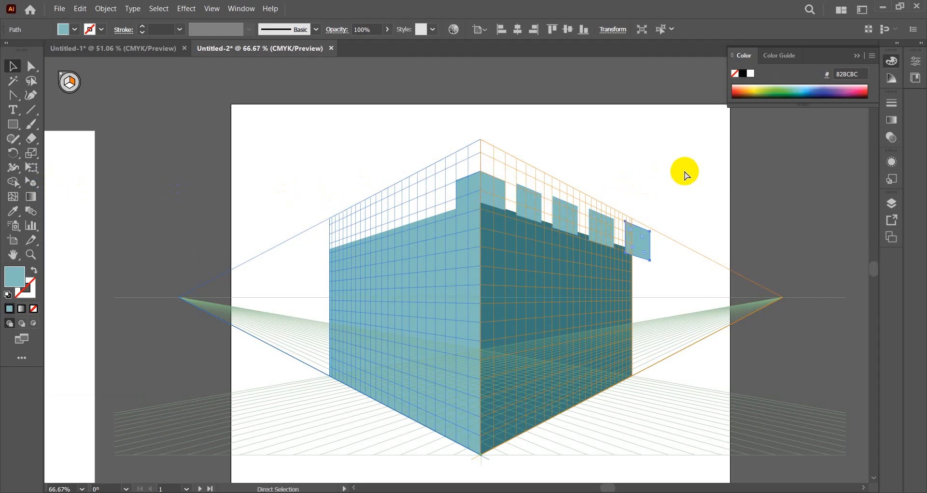
pyautogui.click(676, 179)
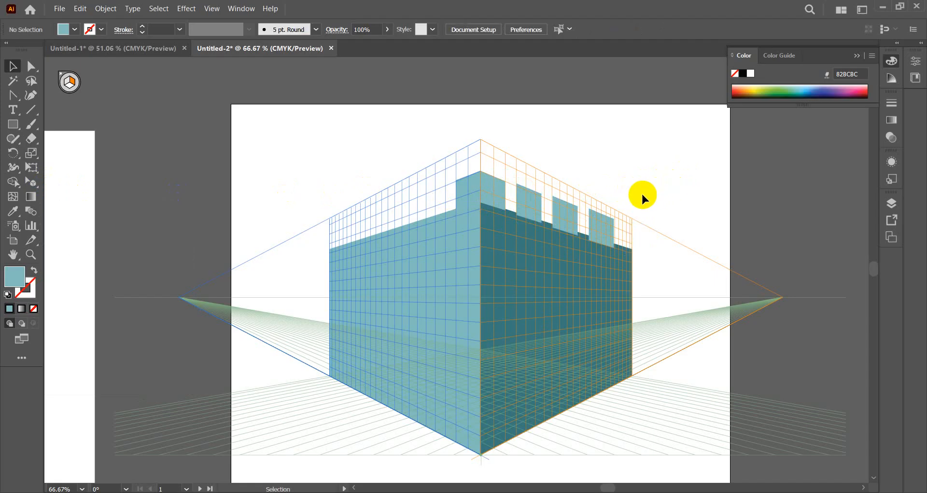
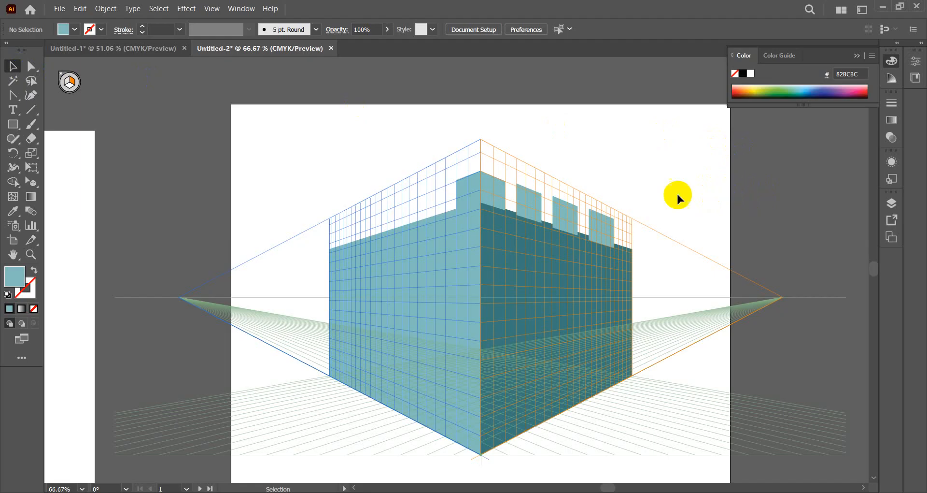
# Repeat evenly spaced copies of the left battlement block along the left wall's top, and delete the copy extending past the wall.
pyautogui.click(473, 195)
pyautogui.press('1')
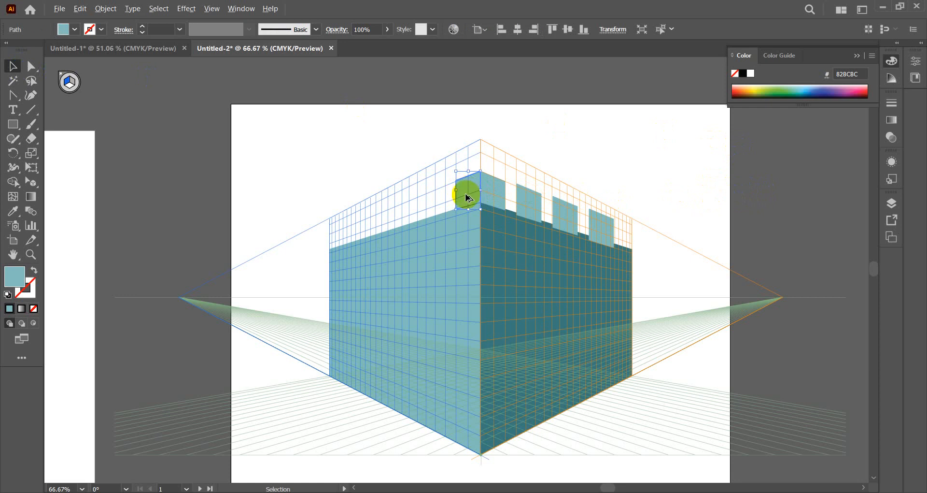
pyautogui.moveTo(468, 197); pyautogui.dragTo(433, 211)
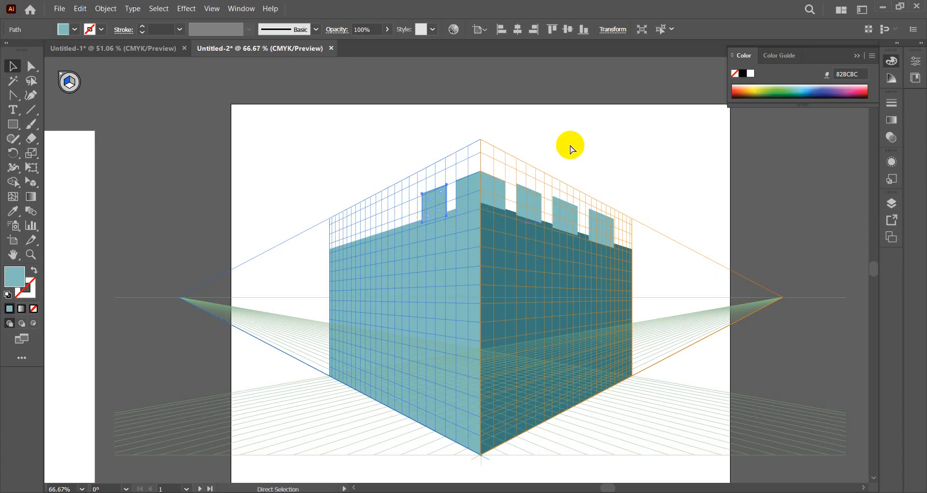
pyautogui.hotkey('ctrl', 'd')
pyautogui.hotkey('ctrl', 'd')
pyautogui.hotkey('ctrl', 'd')
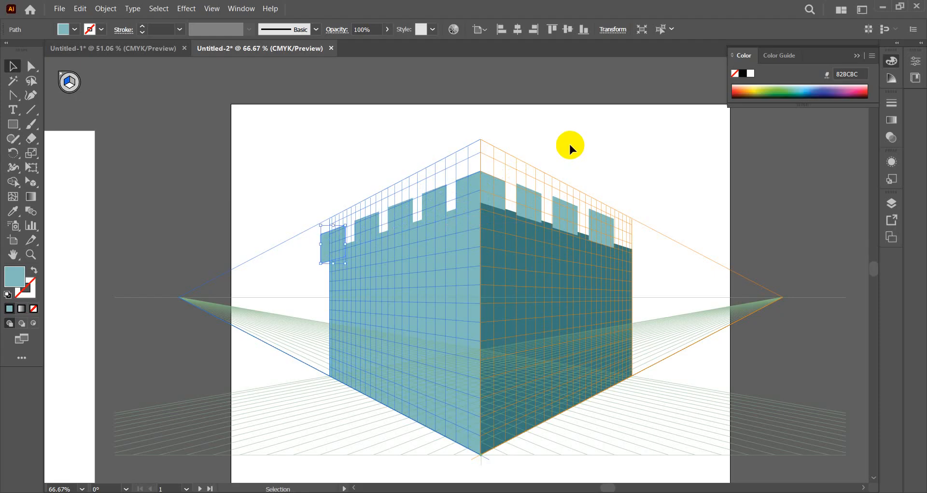
pyautogui.press('Delete')
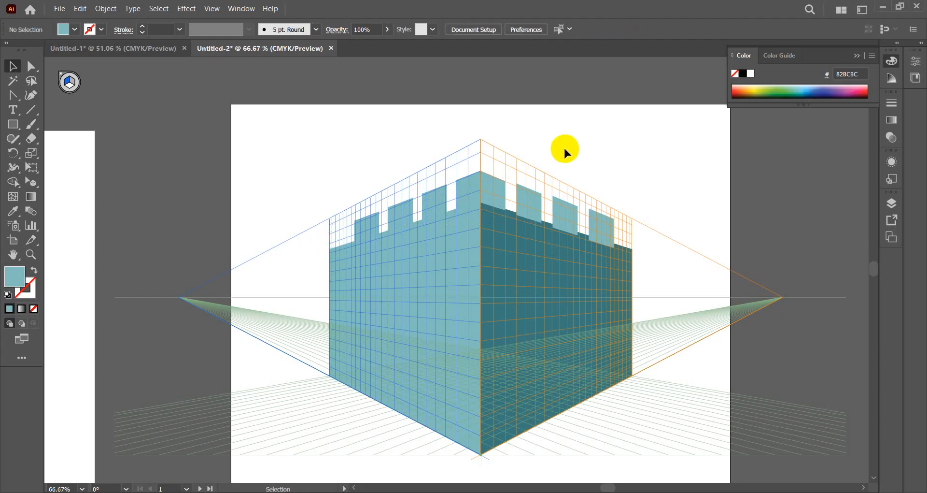
# Try to pull the left wall's outer edge slightly inward with the Selection tool.
pyautogui.click(331, 302)
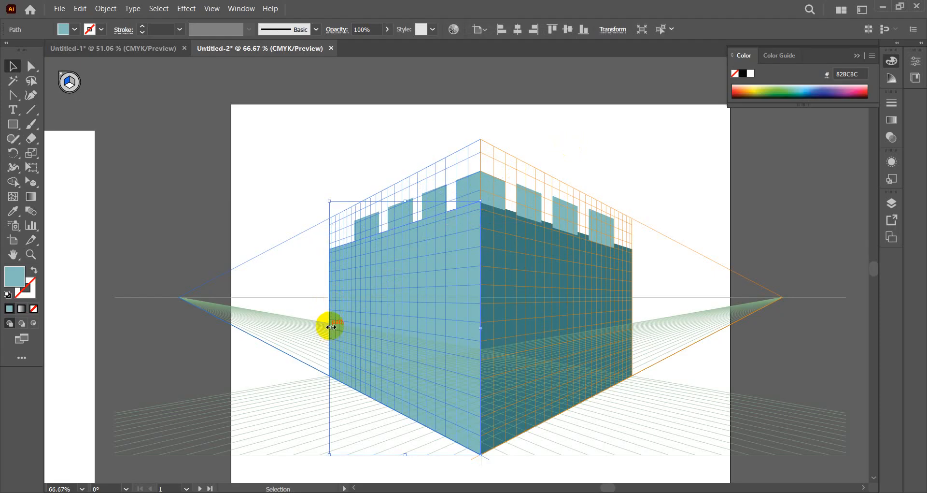
pyautogui.moveTo(332, 323); pyautogui.dragTo(340, 323)
pyautogui.press('a')
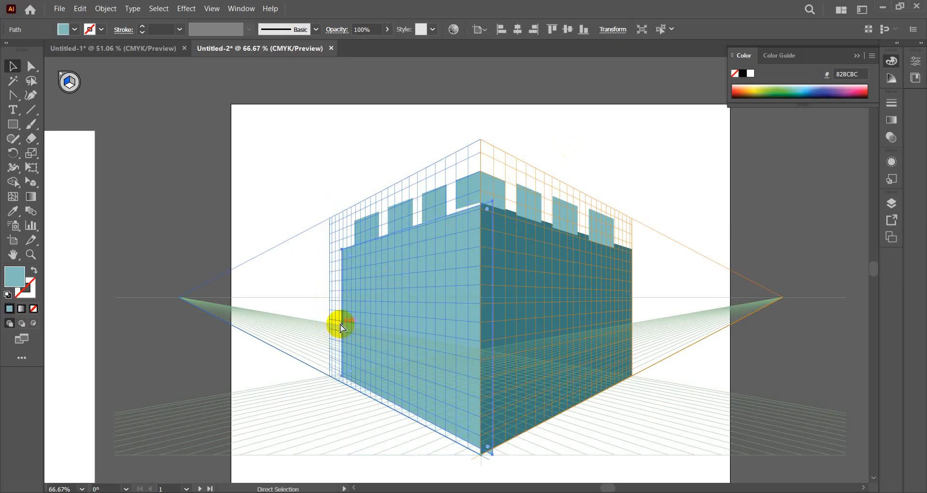
pyautogui.hotkey('ctrl', 'z')
pyautogui.press('v')
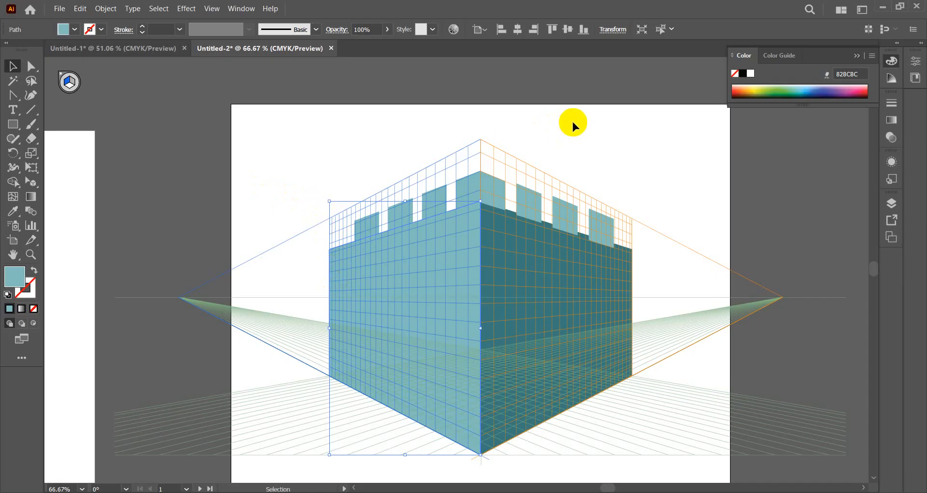
# Try to duplicate the right wall's corner battlement block onto the left wall's battlements with the Selection tool, and undo it.
pyautogui.click(529, 203)
pyautogui.click(603, 215)
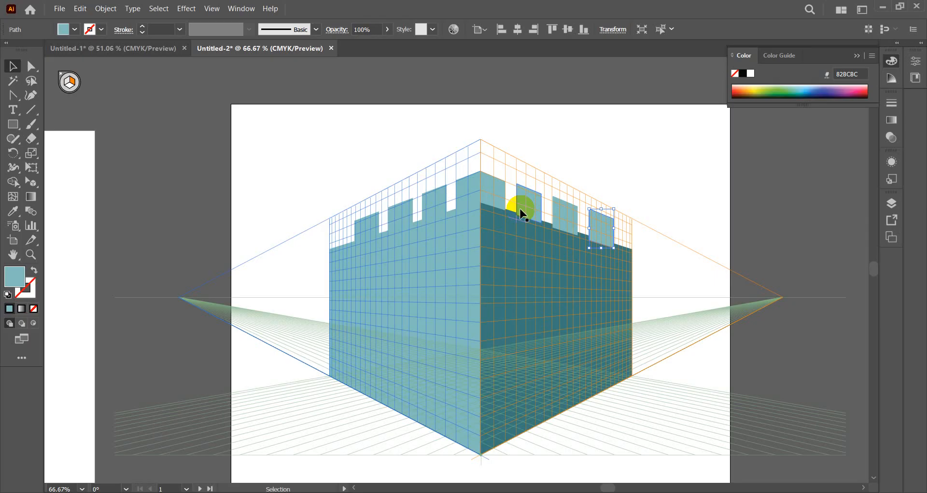
pyautogui.click(534, 140)
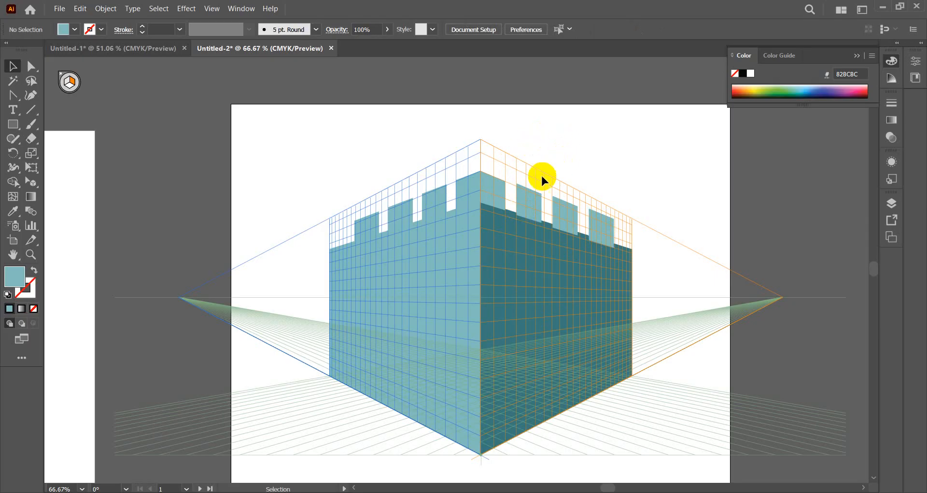
pyautogui.click(491, 191)
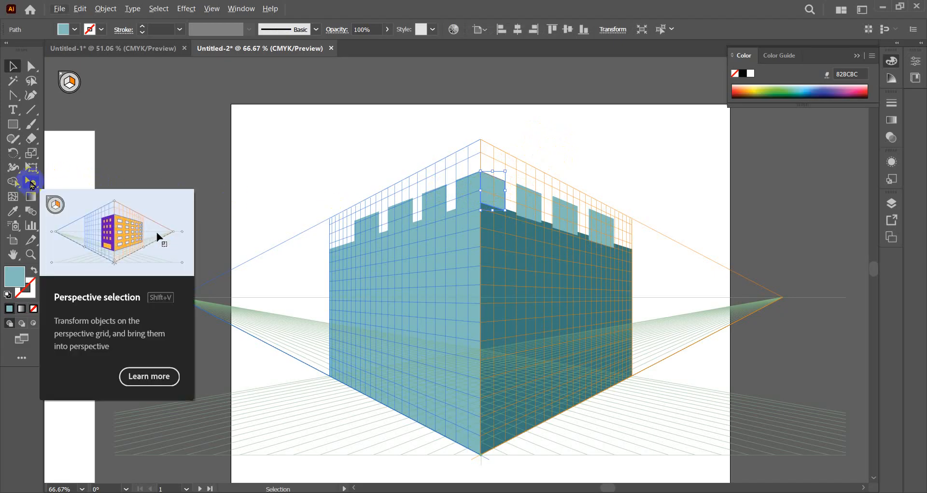
pyautogui.moveTo(505, 211); pyautogui.dragTo(460, 201)
pyautogui.press('a')
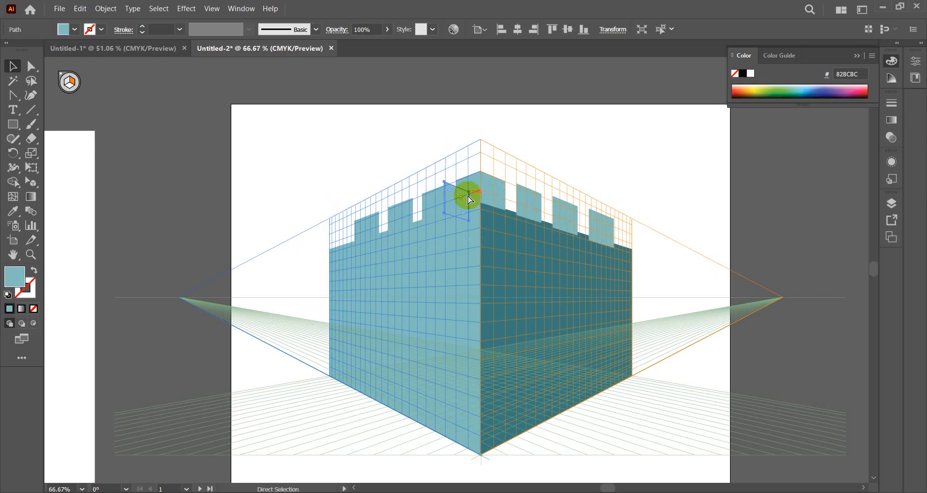
pyautogui.hotkey('ctrl', 'z')
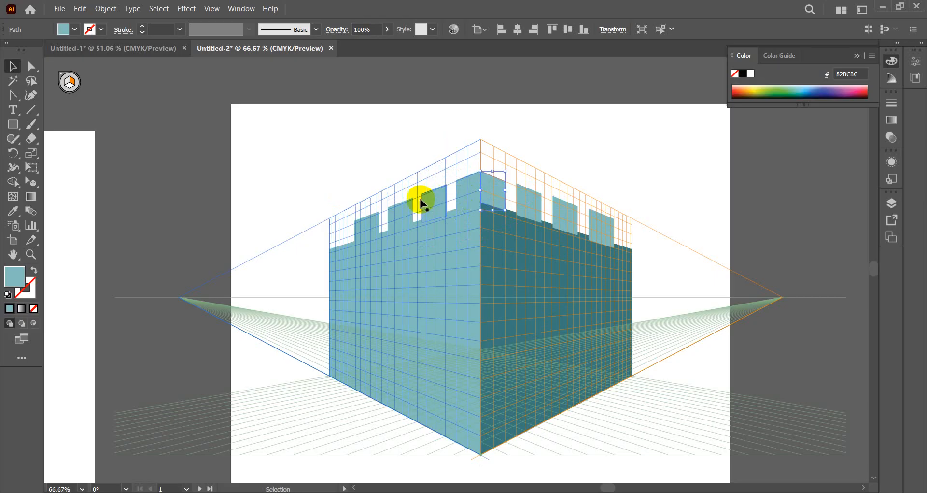
# Try placing a copy of the dark right wall beyond the building's left side, and restore the original arrangement.
pyautogui.click(289, 166)
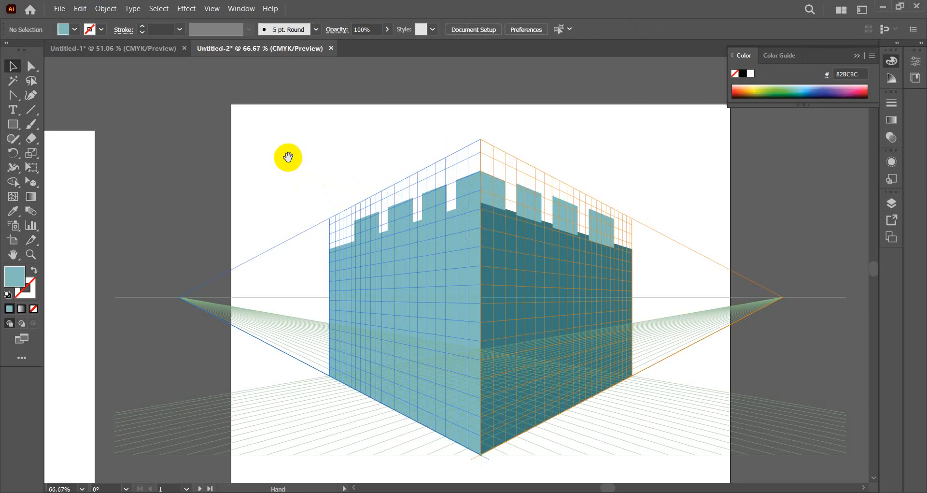
pyautogui.moveTo(290, 156); pyautogui.dragTo(375, 173)
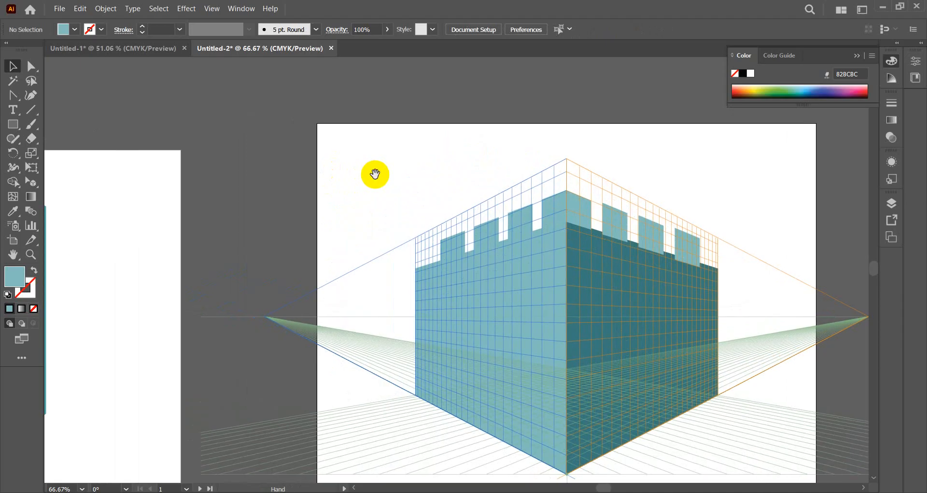
pyautogui.click(598, 302)
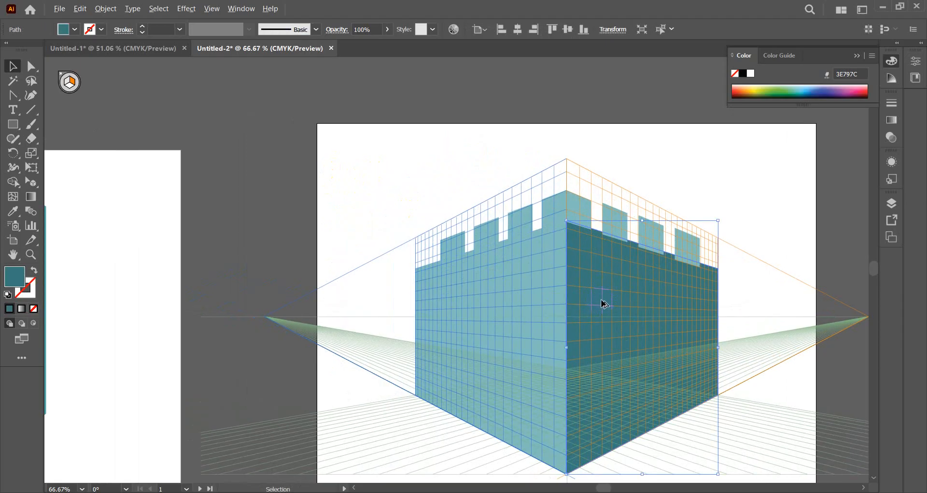
pyautogui.moveTo(619, 310); pyautogui.dragTo(271, 249)
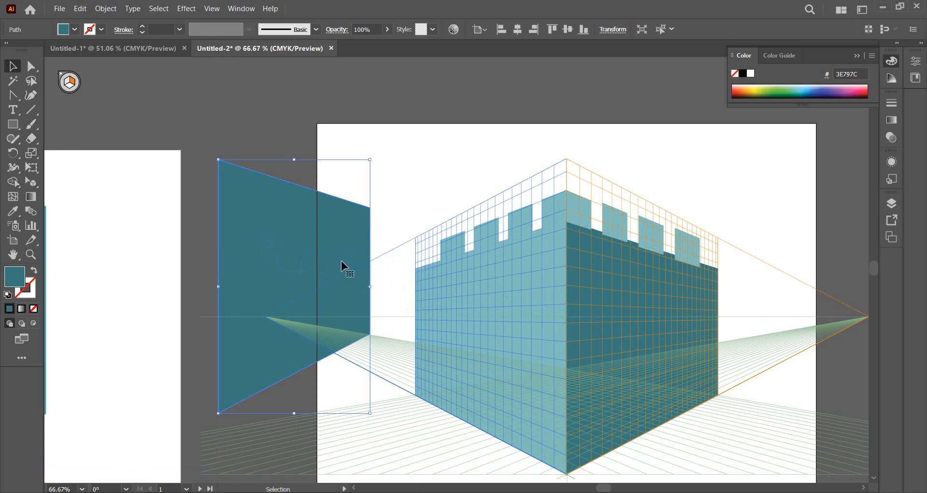
pyautogui.moveTo(340, 265); pyautogui.dragTo(657, 307)
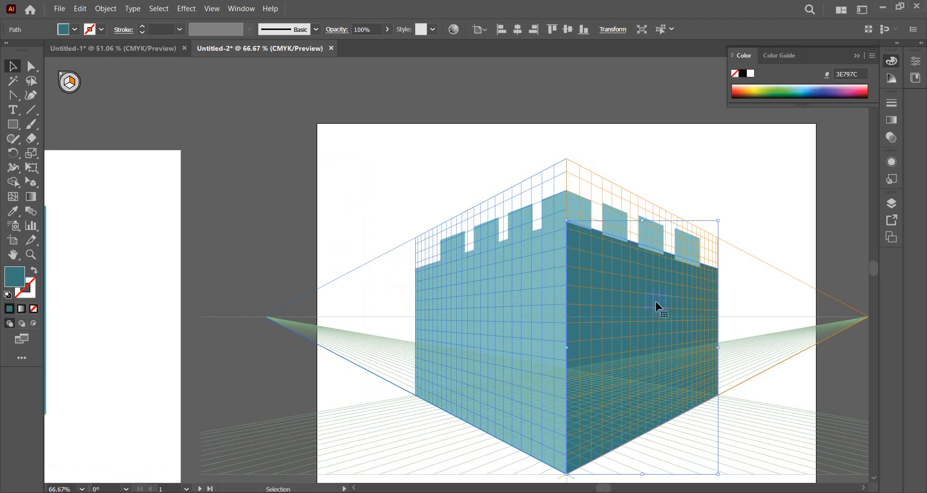
# Duplicate the right wall's corner battlement block into the left wall's nearest gap, and repeat the copy twice along that wall.
pyautogui.click(586, 212)
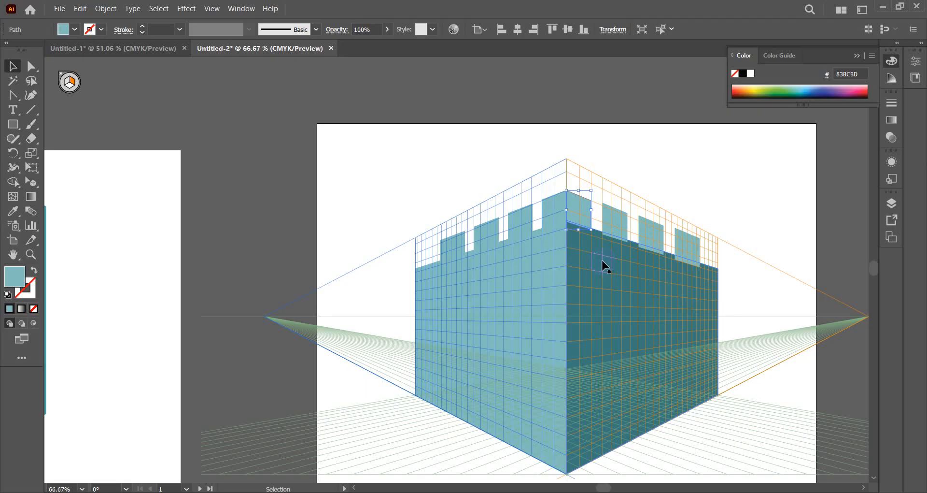
pyautogui.click(576, 222)
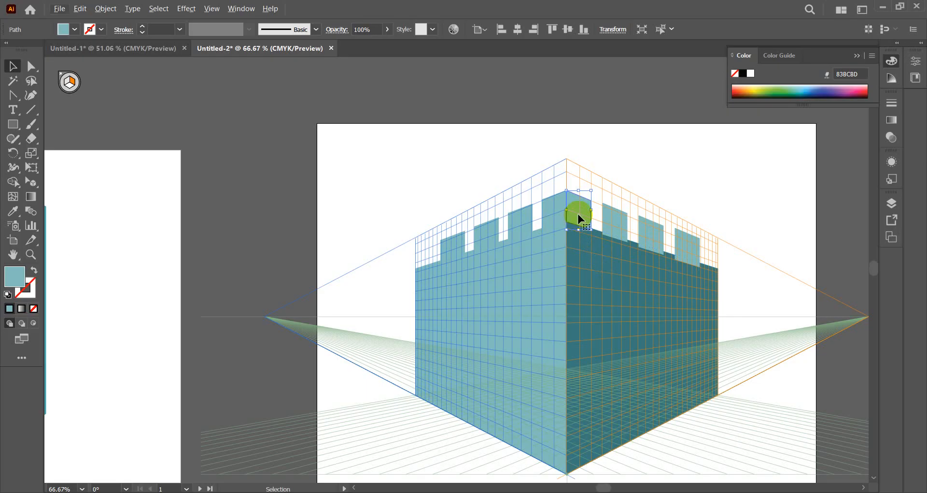
pyautogui.moveTo(577, 222); pyautogui.dragTo(546, 226)
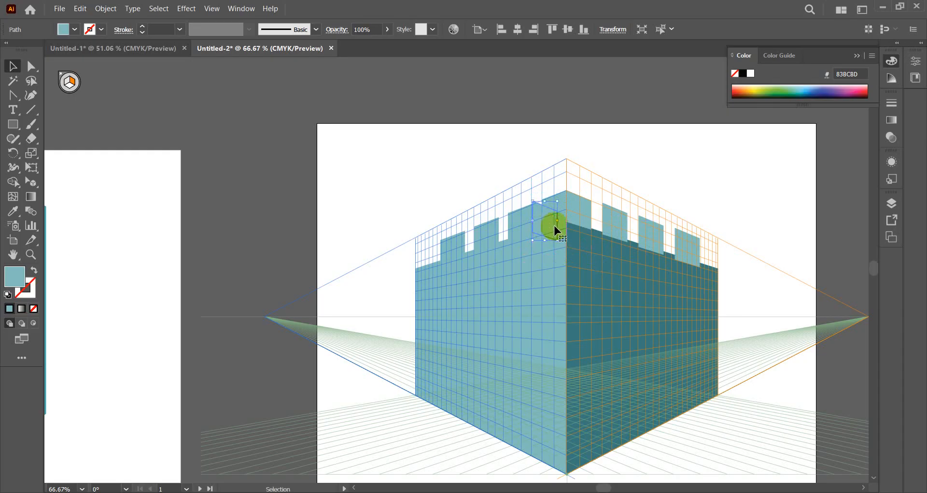
pyautogui.hotkey('ctrl', 'd')
pyautogui.hotkey('ctrl', 'd')
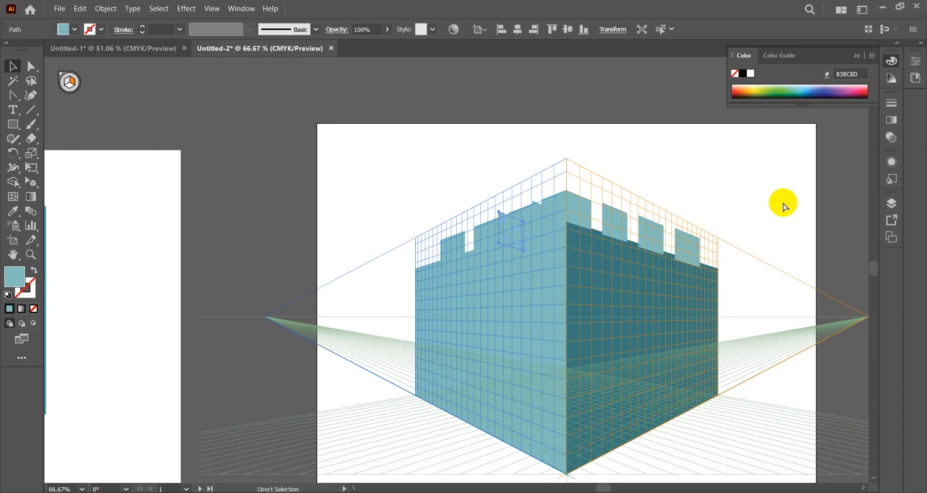
# Delete the three right-facing block copies from the gaps between the left wall's battlements.
pyautogui.click(671, 141)
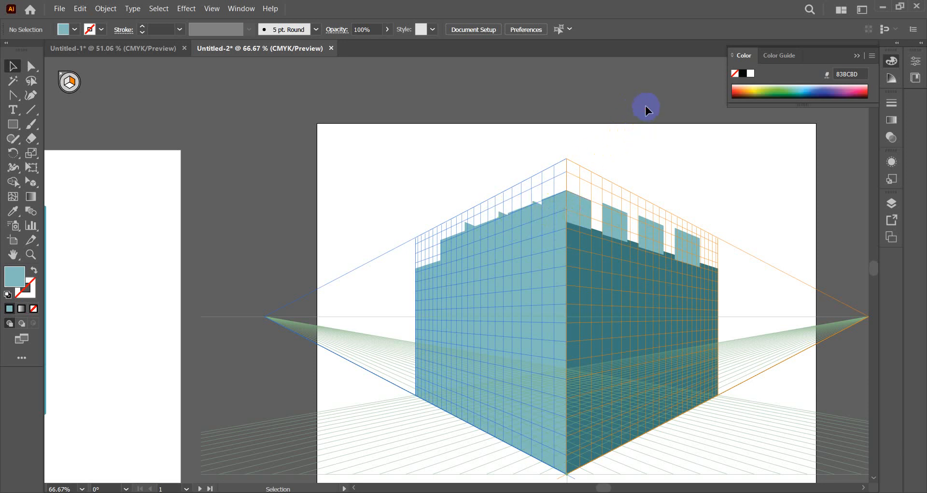
pyautogui.click(534, 216)
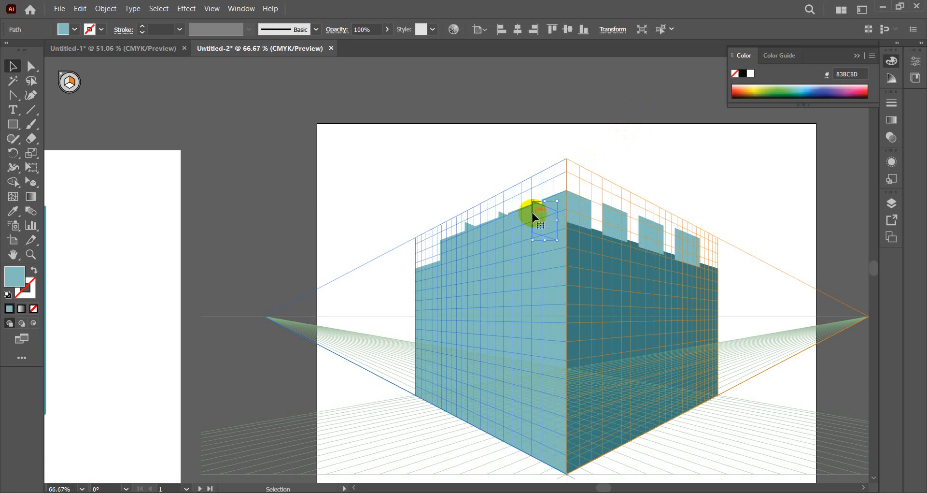
pyautogui.moveTo(534, 217); pyautogui.dragTo(501, 225)
pyautogui.press('Delete')
pyautogui.click(469, 226)
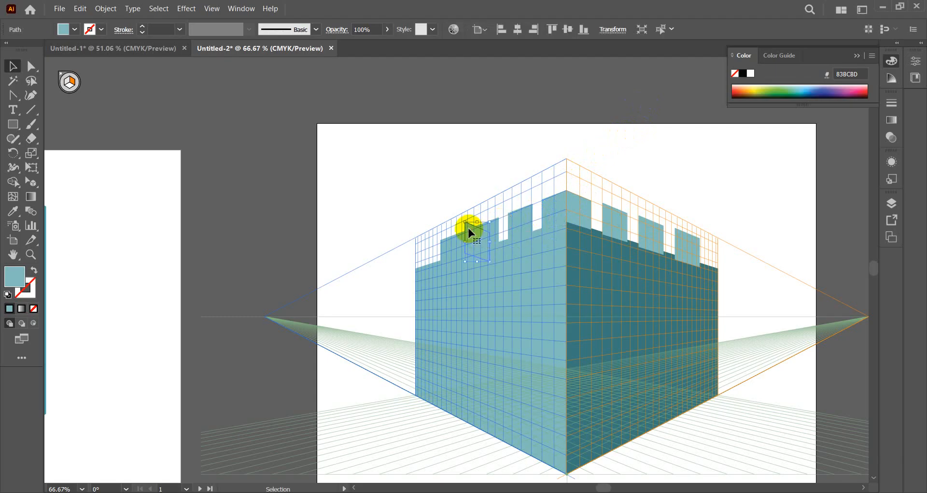
pyautogui.press('Delete')
# Delete the evenly spaced battlement copies on the left wall, keeping only the block at the front corner.
pyautogui.click(579, 157)
pyautogui.moveTo(451, 245); pyautogui.dragTo(437, 247)
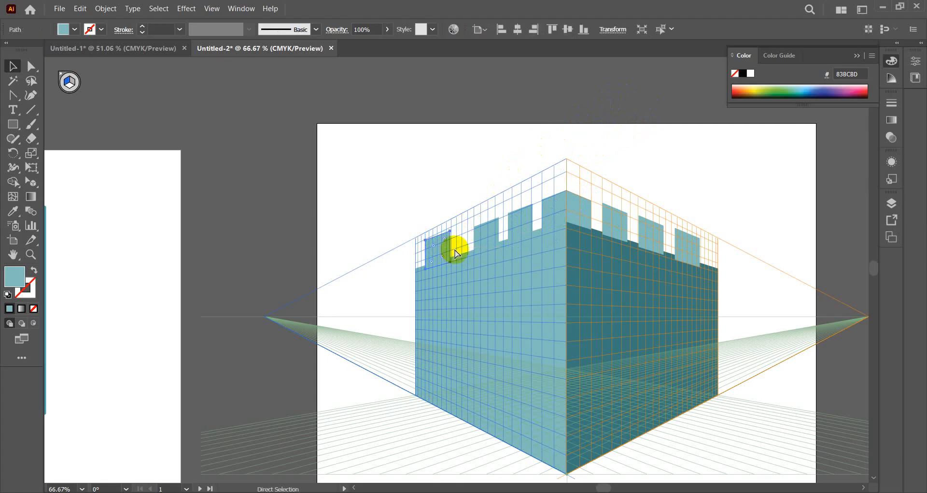
pyautogui.press('Return')
pyautogui.click(509, 354)
pyautogui.press('Delete')
pyautogui.click(490, 240)
pyautogui.press('Delete')
pyautogui.moveTo(525, 227); pyautogui.dragTo(549, 211)
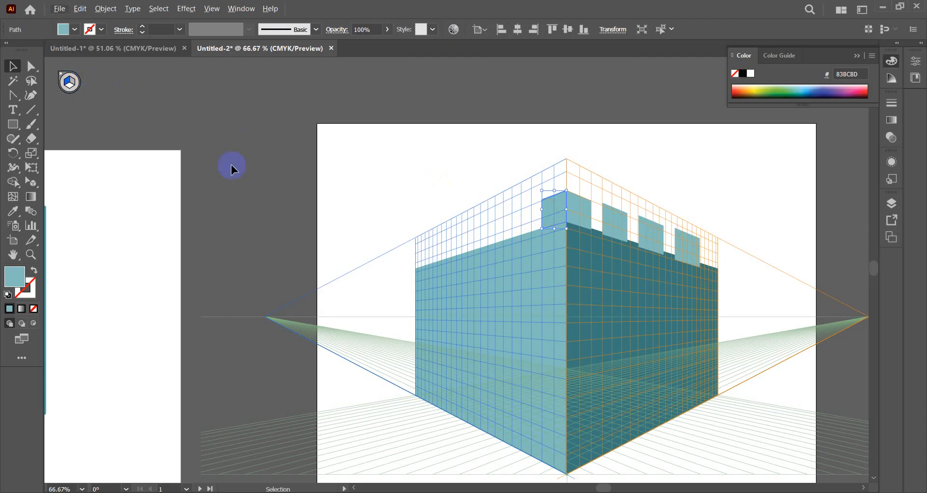
pyautogui.keyDown('alt'); pyautogui.moveTo(554, 218); pyautogui.dragTo(514, 218); pyautogui.keyUp('alt')
pyautogui.press('Delete')
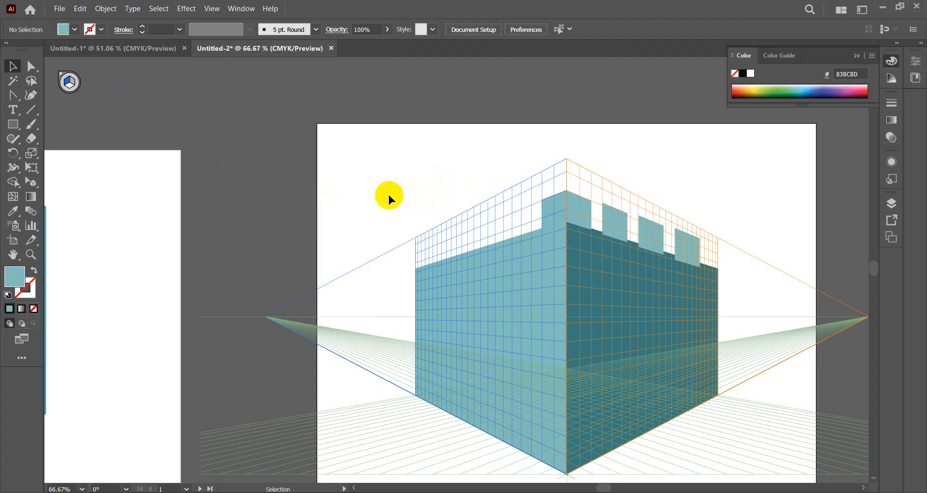
# Duplicate the left corner battlement block along the left plane with Perspective Selection, and repeat the copy three times toward the wall's outer edge.
pyautogui.click(68, 84)
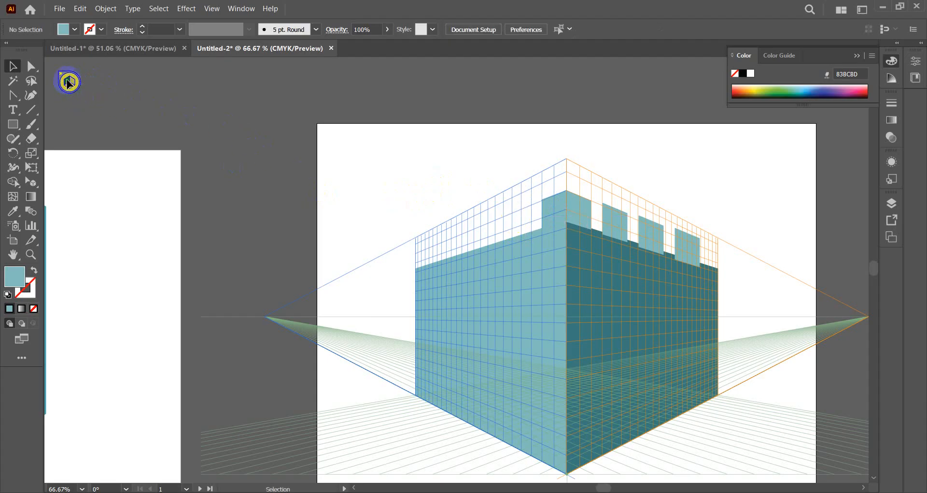
pyautogui.click(31, 183)
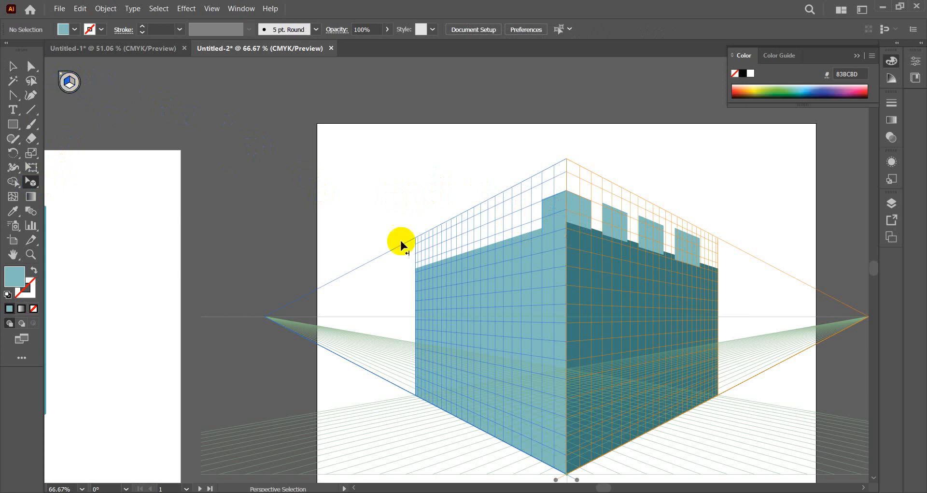
pyautogui.click(547, 217)
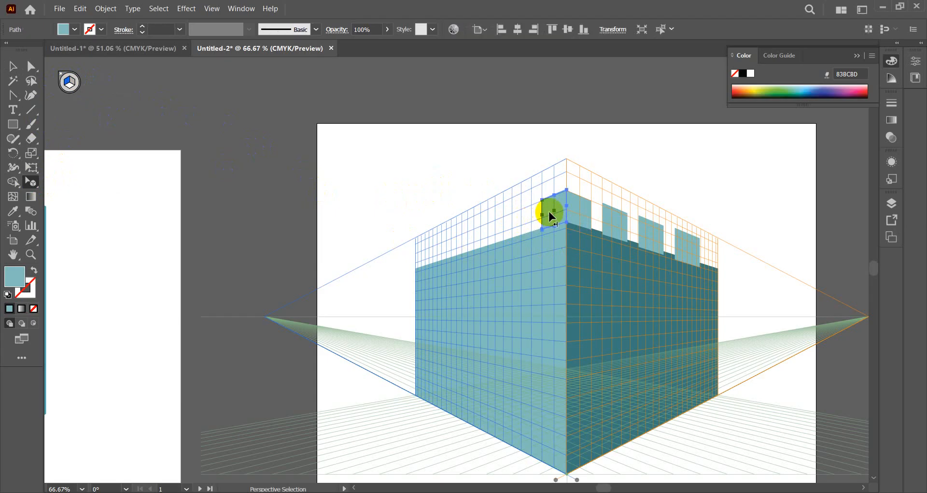
pyautogui.moveTo(549, 213); pyautogui.dragTo(507, 230)
pyautogui.hotkey('ctrl', 'd')
pyautogui.hotkey('ctrl', 'd')
pyautogui.hotkey('ctrl', 'd')
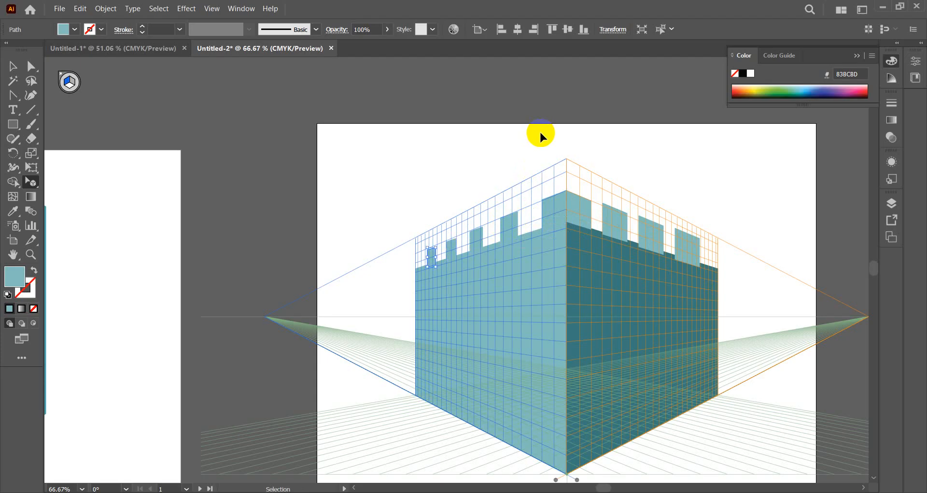
# Delete all four battlement blocks from the top of the right wall.
pyautogui.click(582, 212)
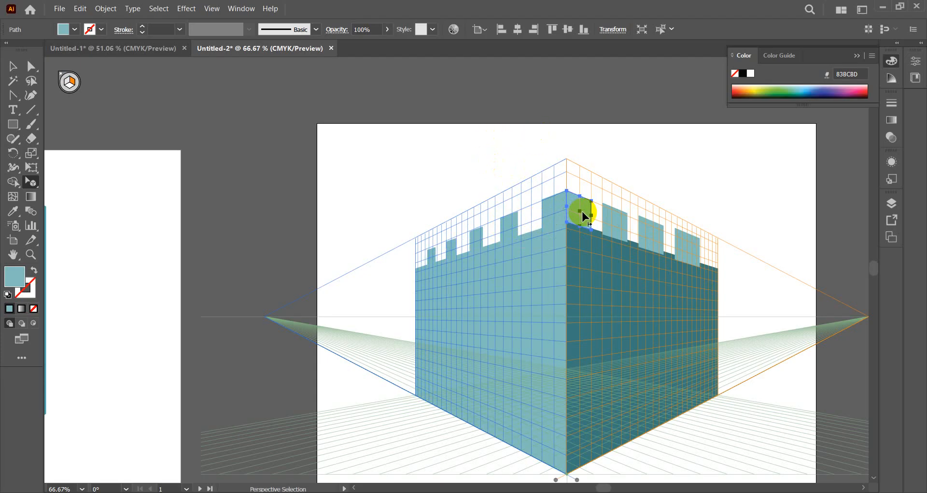
pyautogui.press('Delete')
pyautogui.click(613, 218)
pyautogui.press('Delete')
pyautogui.click(657, 231)
pyautogui.press('Delete')
pyautogui.click(682, 242)
pyautogui.press('Delete')
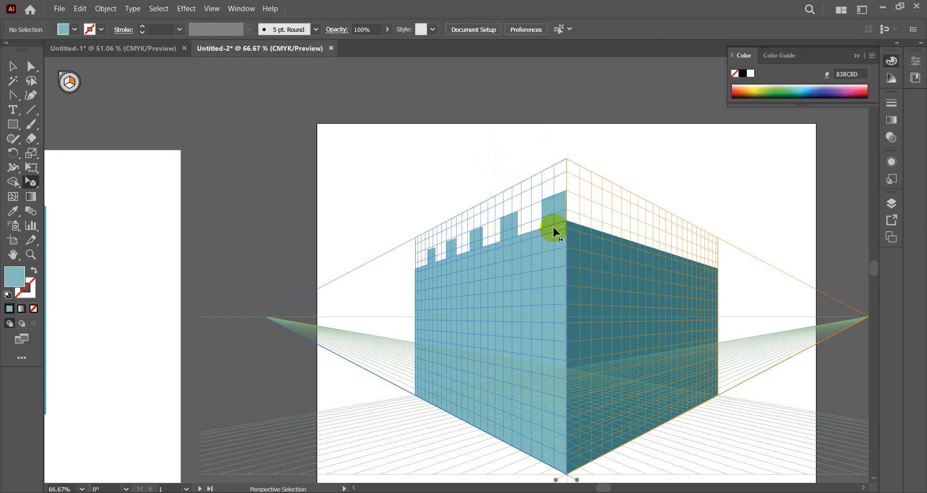
# Undo the deletions of the right wall's battlement blocks.
pyautogui.click(555, 205)
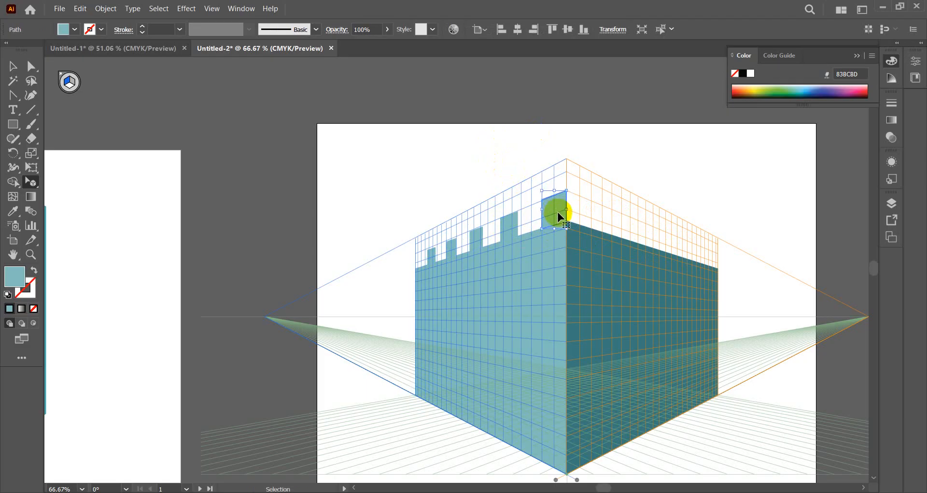
pyautogui.hotkey('ctrl', 'z')
pyautogui.hotkey('ctrl', 'z')
pyautogui.hotkey('ctrl', 'z')
pyautogui.hotkey('ctrl', 'z')
# Delete the three spaced battlement copies on the right wall, keeping only the block at the front corner.
pyautogui.click(627, 224)
pyautogui.press('Delete')
pyautogui.click(655, 230)
pyautogui.press('Delete')
pyautogui.click(697, 241)
pyautogui.press('Delete')
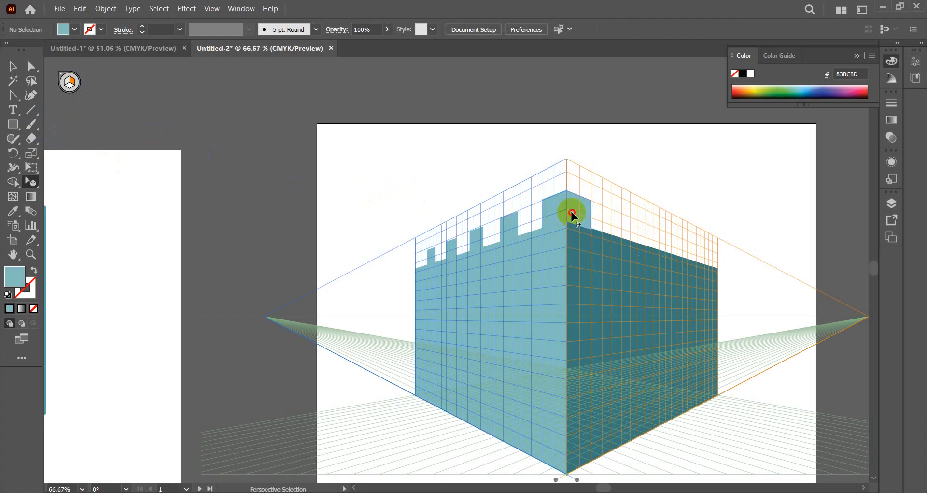
# Duplicate the right corner battlement block along the right plane with Perspective Selection, and repeat the copy four times to the wall's outer edge.
pyautogui.moveTo(572, 212); pyautogui.dragTo(616, 226)
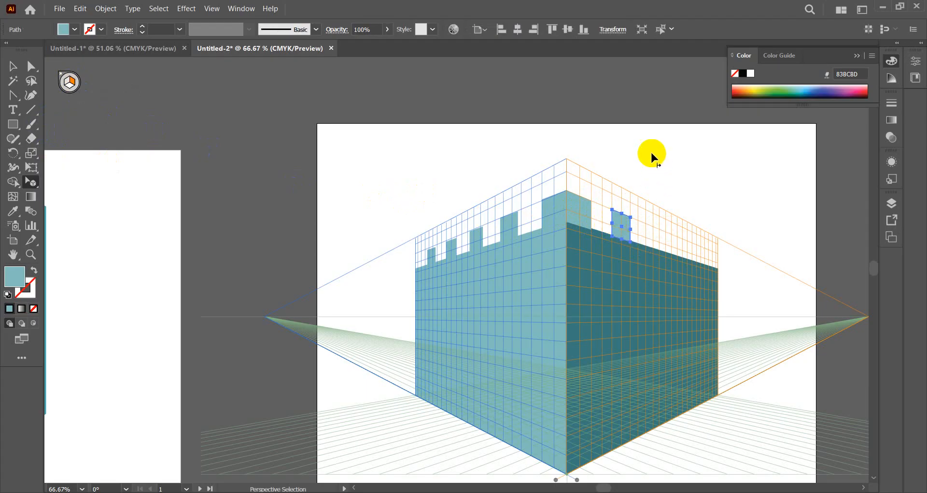
pyautogui.press('v')
pyautogui.hotkey('ctrl', 'd')
pyautogui.hotkey('ctrl', 'd')
pyautogui.hotkey('ctrl', 'd')
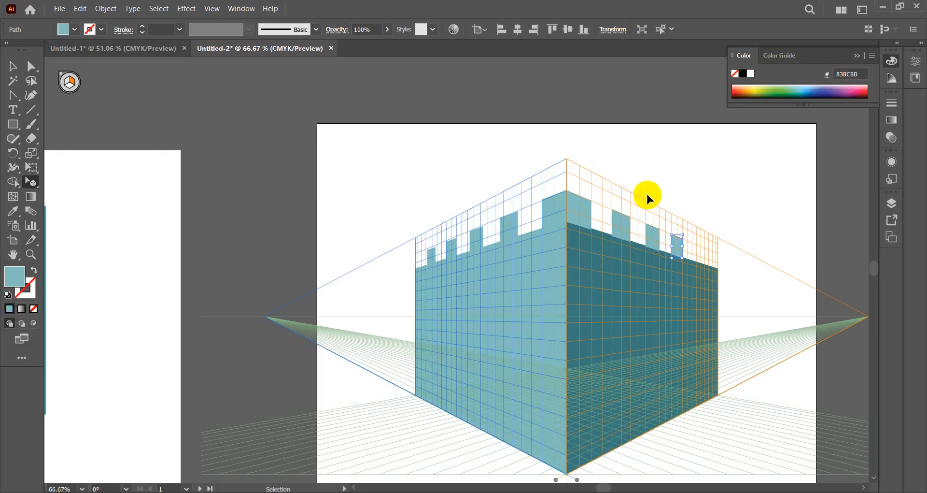
pyautogui.hotkey('ctrl', 'd')
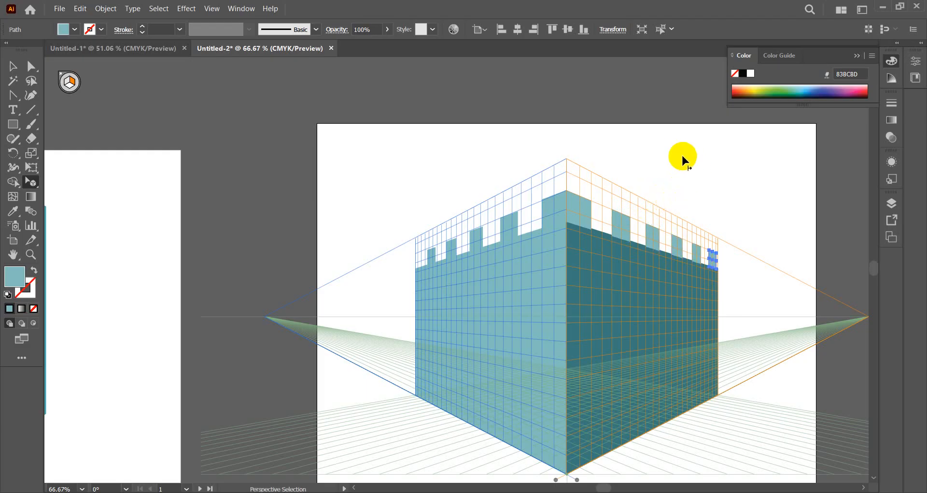
# Duplicate the right corner block in perspective as a side face for the left wall's first battlement past the corner, and deselect it.
pyautogui.click(579, 207)
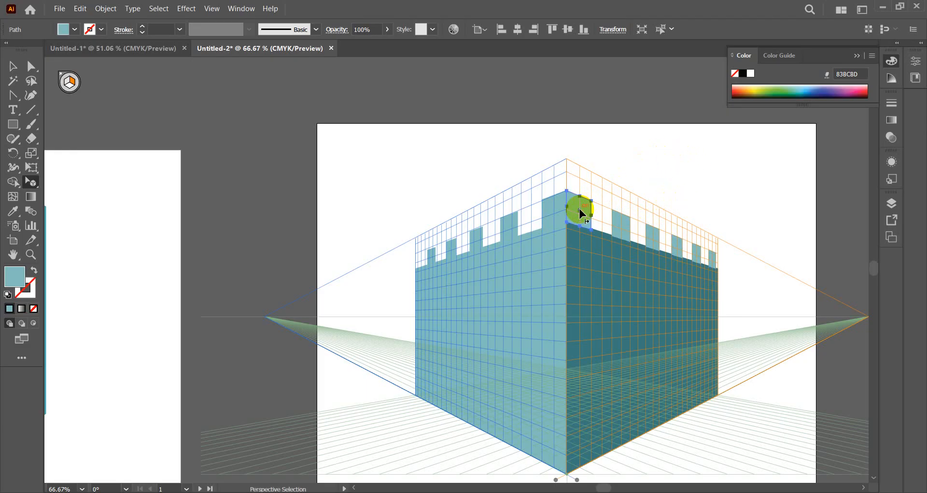
pyautogui.moveTo(579, 212)
pyautogui.mouseDown()
pyautogui.moveTo(509, 221)
pyautogui.moveTo(583, 216)
pyautogui.mouseUp()
pyautogui.press('alt')
pyautogui.moveTo(580, 212); pyautogui.dragTo(533, 222)
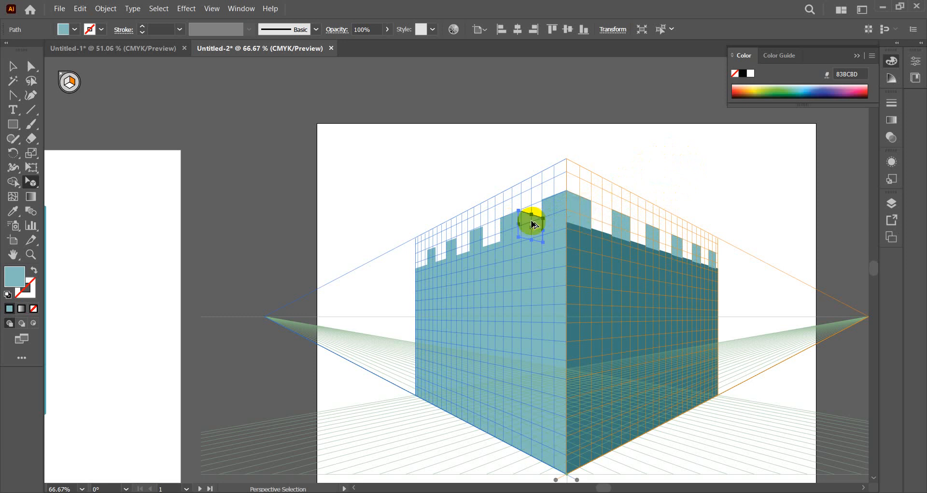
pyautogui.click(616, 138)
# Duplicate that side face onto the left wall's next battlement in perspective, and repeat the copy twice for the remaining ones.
pyautogui.click(530, 228)
pyautogui.press('alt')
pyautogui.moveTo(529, 226); pyautogui.dragTo(493, 231)
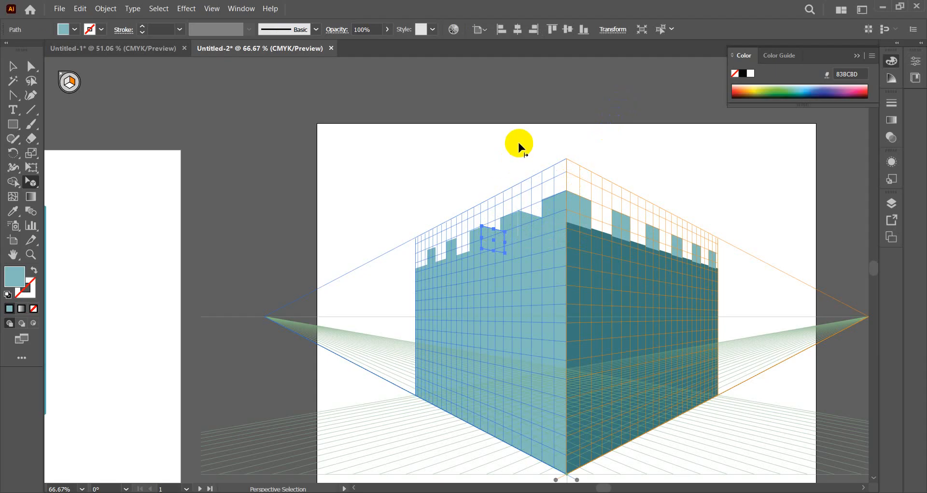
pyautogui.hotkey('ctrl', 'd')
pyautogui.hotkey('ctrl', 'd')
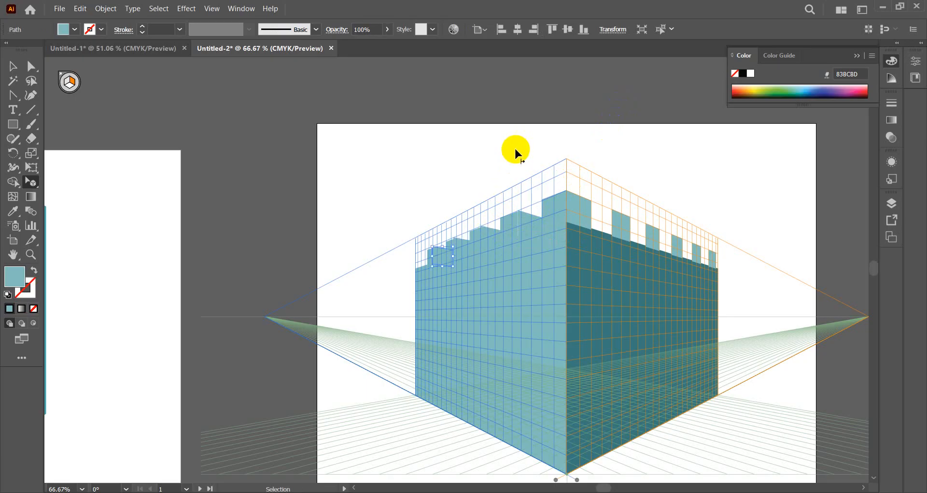
# Duplicate the left corner battlement block on the left plane in perspective as side faces for the right wall's battlements, repeating to the outer edge.
pyautogui.click(497, 103)
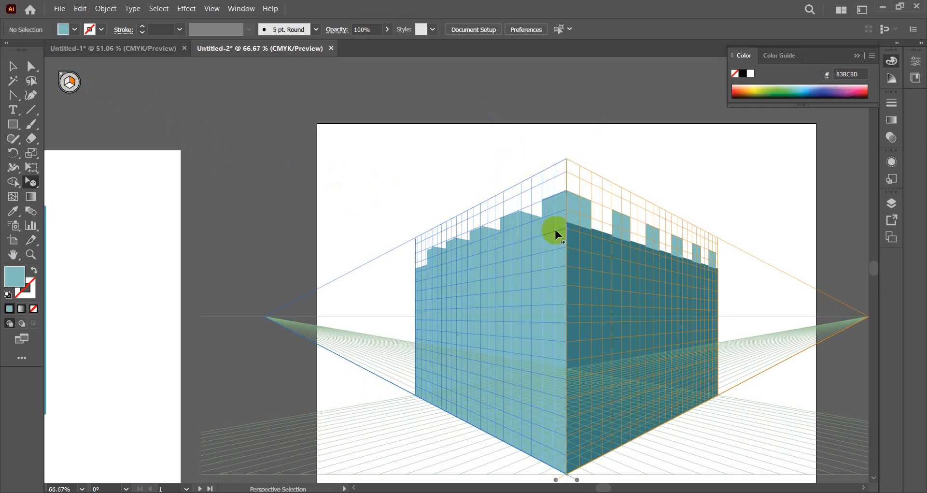
pyautogui.click(67, 83)
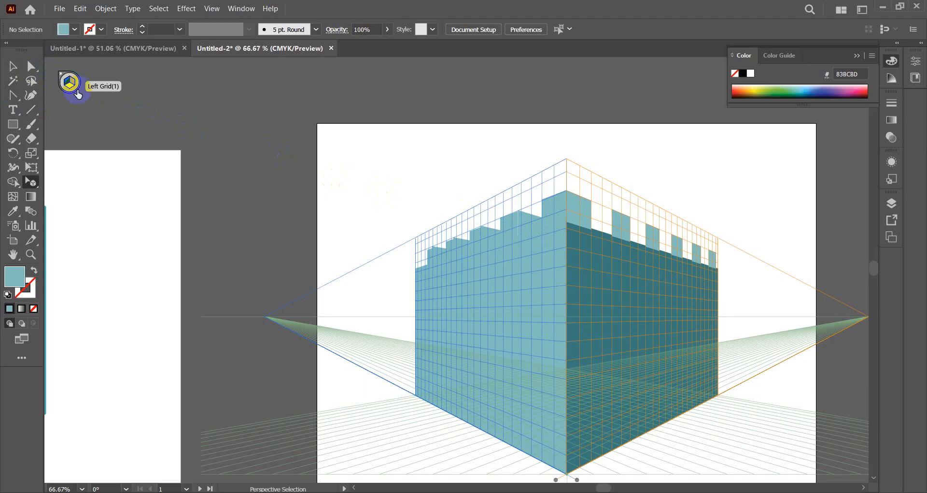
pyautogui.click(558, 208)
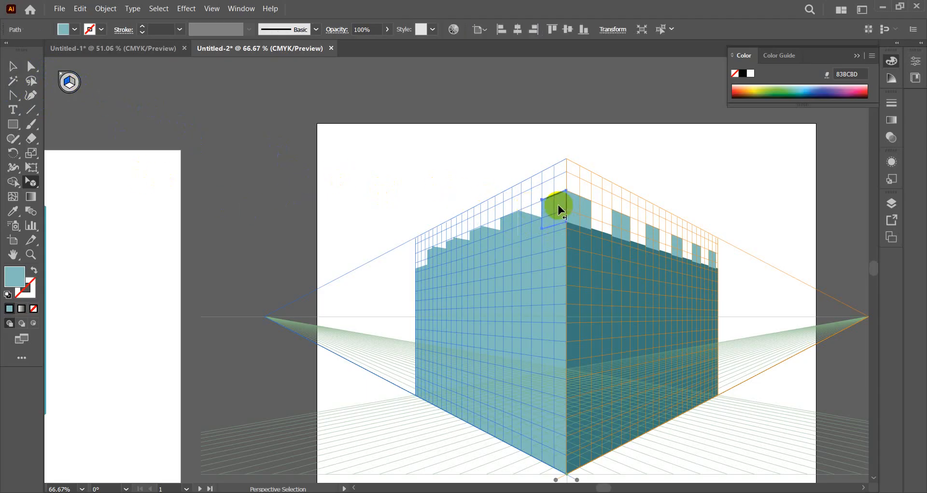
pyautogui.moveTo(558, 206); pyautogui.dragTo(606, 211)
pyautogui.hotkey('ctrl', 'd')
pyautogui.hotkey('ctrl', 'd')
pyautogui.hotkey('ctrl', 'd')
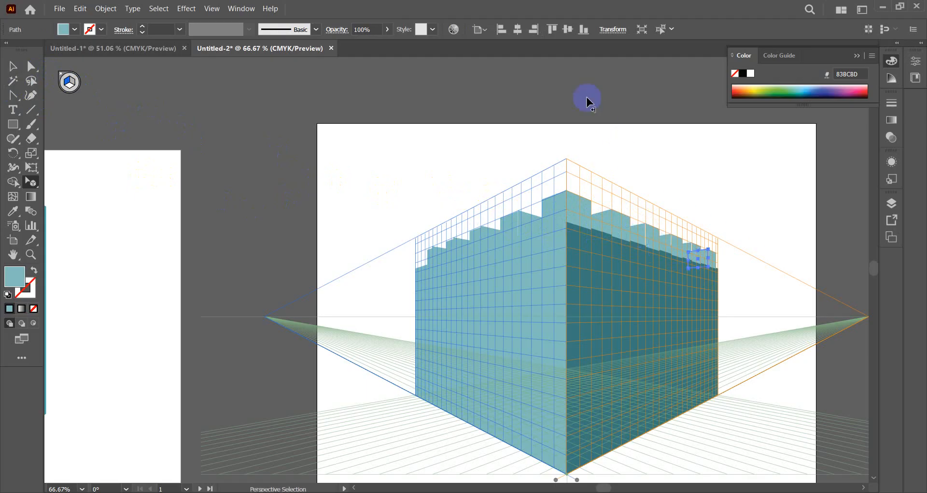
pyautogui.click(13, 67)
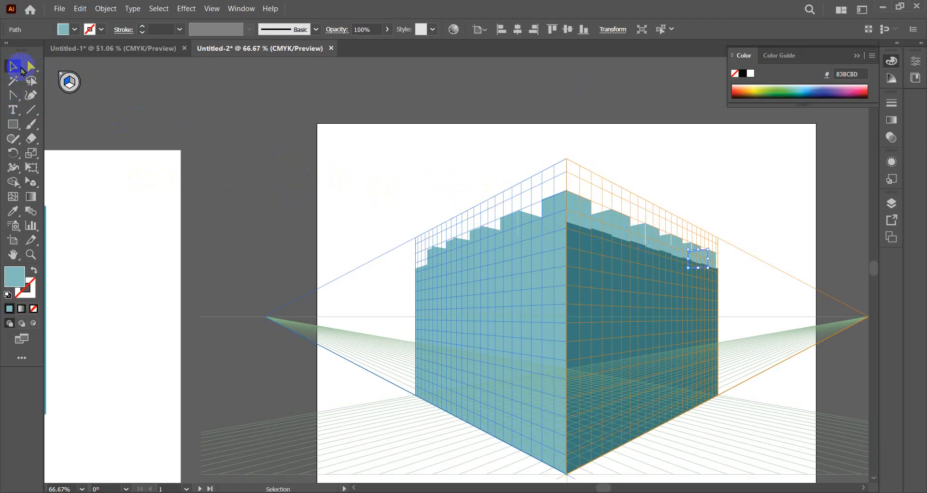
pyautogui.click(537, 77)
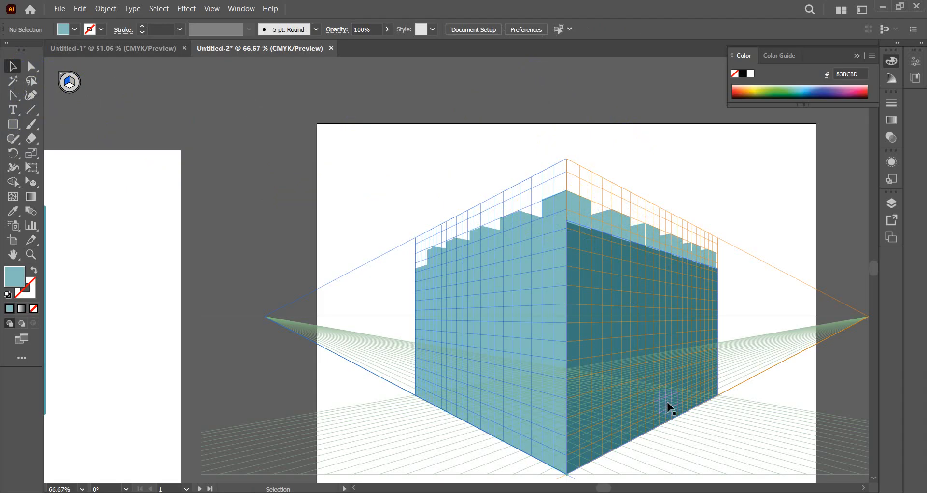
pyautogui.click(551, 213)
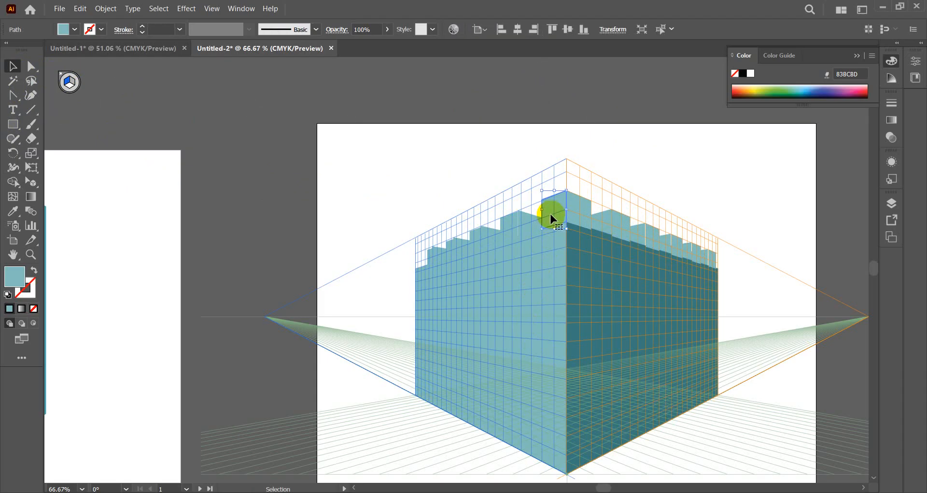
pyautogui.keyDown('shift'); pyautogui.click(508, 225); pyautogui.keyUp('shift')
pyautogui.keyDown('shift'); pyautogui.click(482, 237); pyautogui.keyUp('shift')
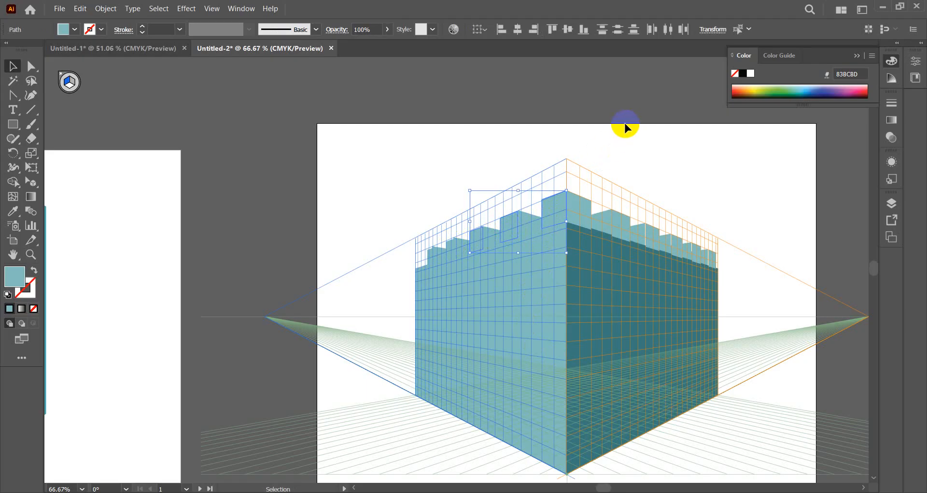
pyautogui.click(630, 107)
# Recolour the front faces of the right wall's battlements past the corner with the wall's dark teal 3E797C using the Eyedropper.
pyautogui.click(622, 225)
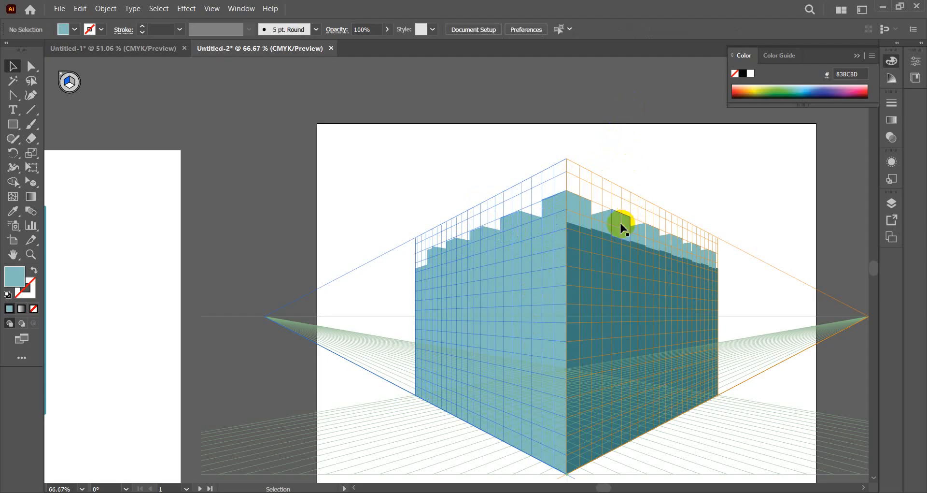
pyautogui.keyDown('shift'); pyautogui.click(650, 236); pyautogui.keyUp('shift')
pyautogui.keyDown('shift'); pyautogui.click(675, 244); pyautogui.keyUp('shift')
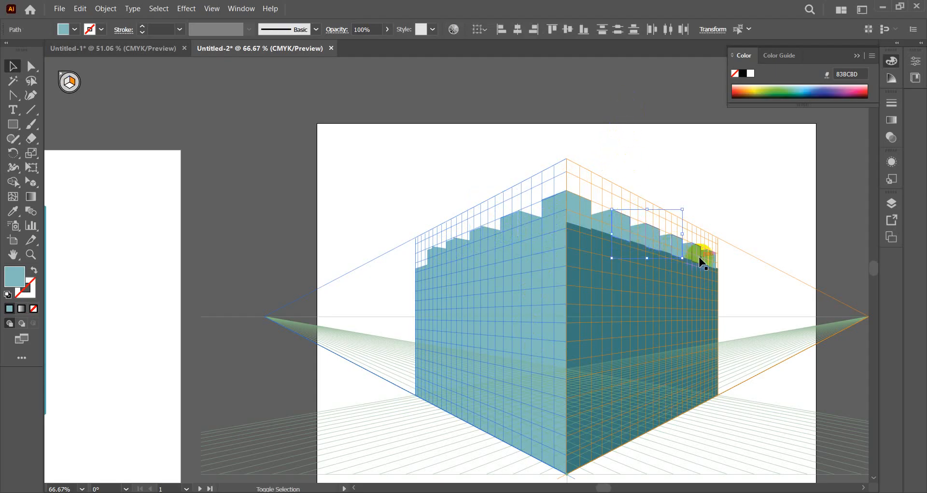
pyautogui.keyDown('shift'); pyautogui.click(696, 254); pyautogui.keyUp('shift')
pyautogui.keyDown('shift'); pyautogui.click(711, 261); pyautogui.keyUp('shift')
pyautogui.click(32, 209)
pyautogui.click(13, 210)
pyautogui.click(609, 283)
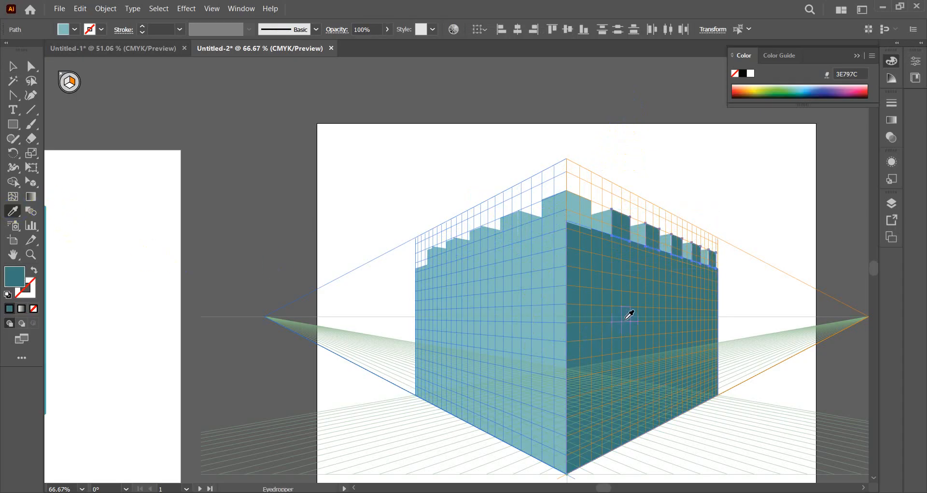
# Recolour the right wall's corner battlement block with the wall's dark teal 3E797C and deselect it.
pyautogui.click(7, 63)
pyautogui.click(580, 209)
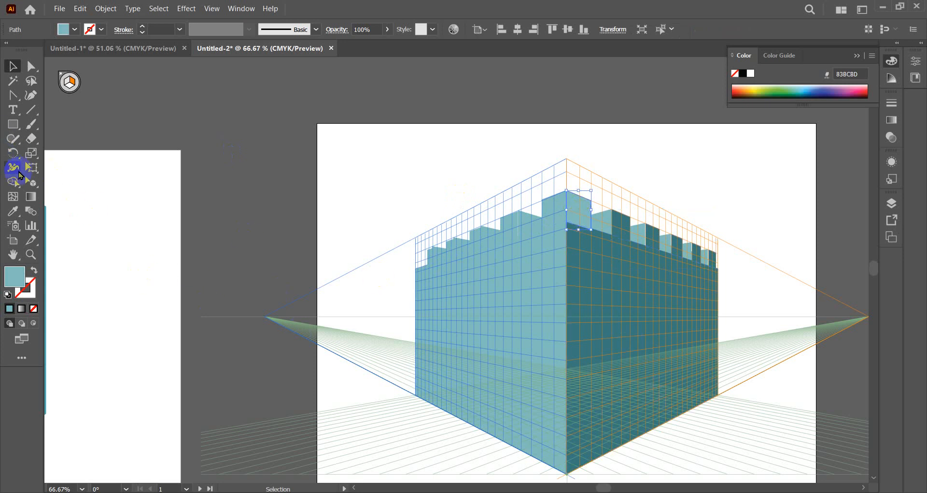
pyautogui.click(13, 211)
pyautogui.click(650, 282)
pyautogui.click(13, 67)
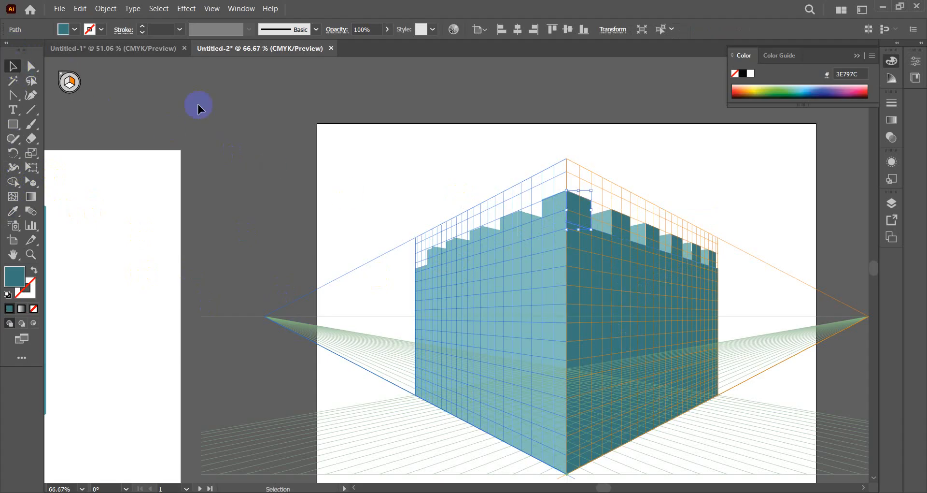
pyautogui.click(575, 160)
# Recolour the four side faces of the left wall's battlements with the right wall's dark teal 3E797C and deselect them.
pyautogui.click(529, 223)
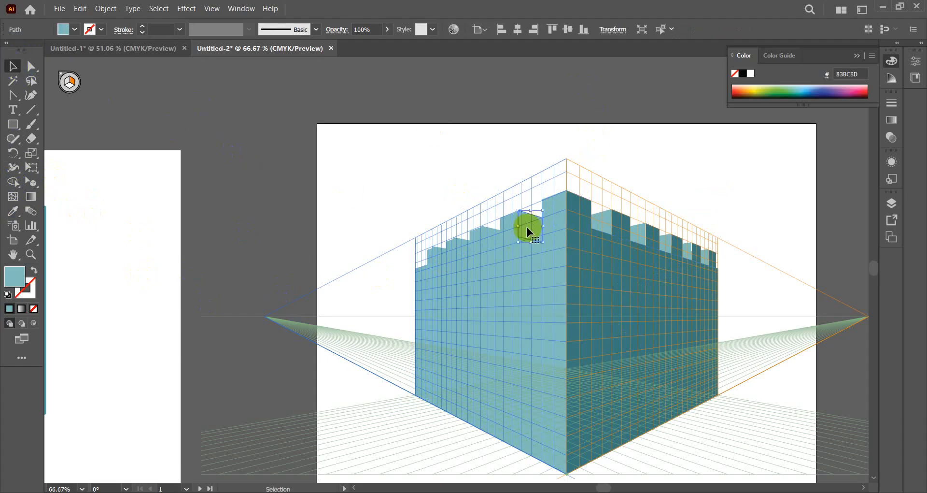
pyautogui.keyDown('shift'); pyautogui.click(493, 239); pyautogui.keyUp('shift')
pyautogui.keyDown('shift'); pyautogui.click(462, 248); pyautogui.keyUp('shift')
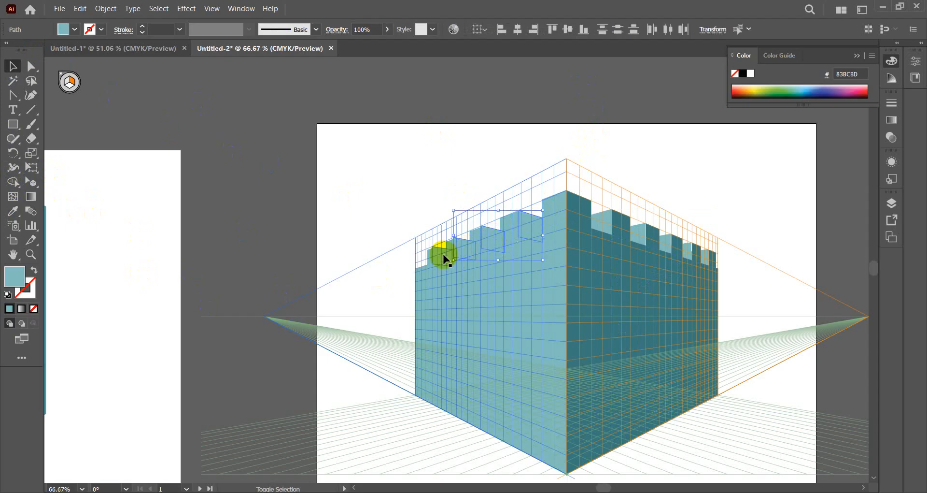
pyautogui.keyDown('shift'); pyautogui.click(441, 254); pyautogui.keyUp('shift')
pyautogui.click(16, 209)
pyautogui.click(621, 296)
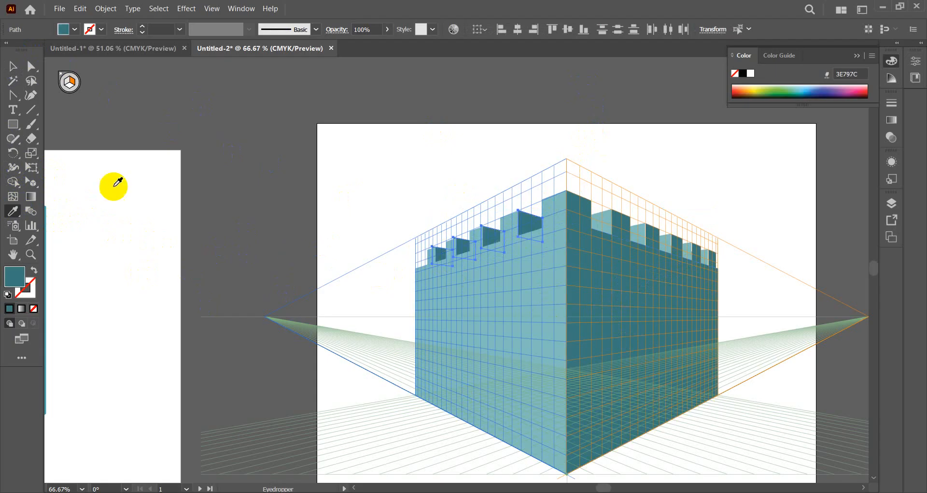
pyautogui.click(13, 66)
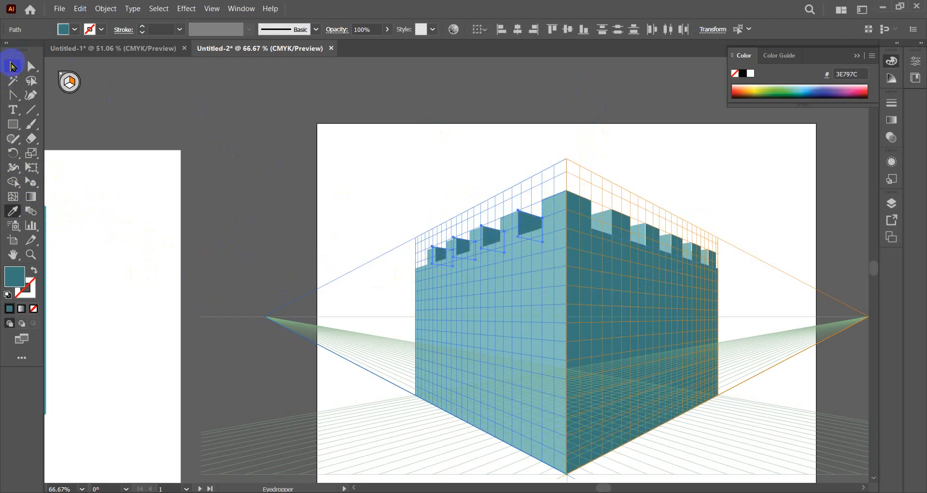
pyautogui.click(535, 80)
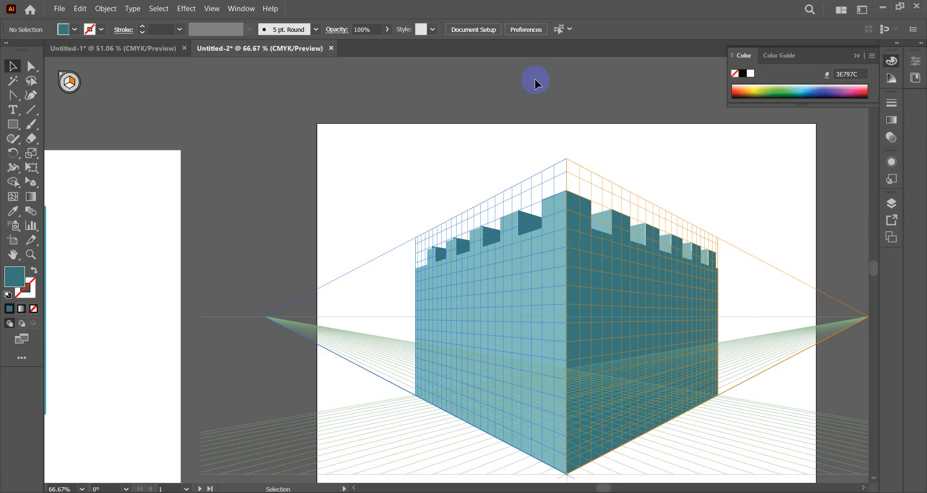
pyautogui.click(11, 124)
pyautogui.moveTo(10, 126); pyautogui.dragTo(91, 124)
pyautogui.moveTo(213, 126); pyautogui.dragTo(282, 233)
pyautogui.hotkey('ctrl', 'z')
pyautogui.click(13, 66)
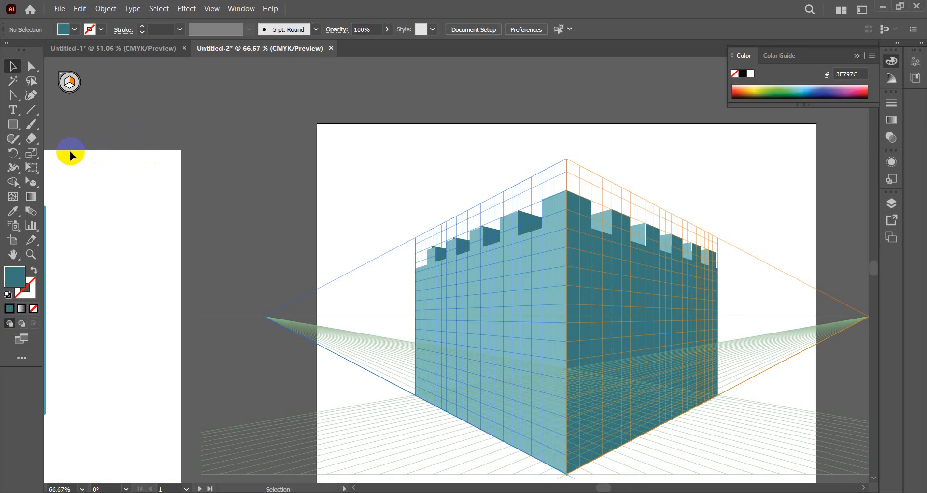
# Draw a tall door rectangle down to the base of the right wall on the right plane and fill it near-black.
pyautogui.click(13, 125)
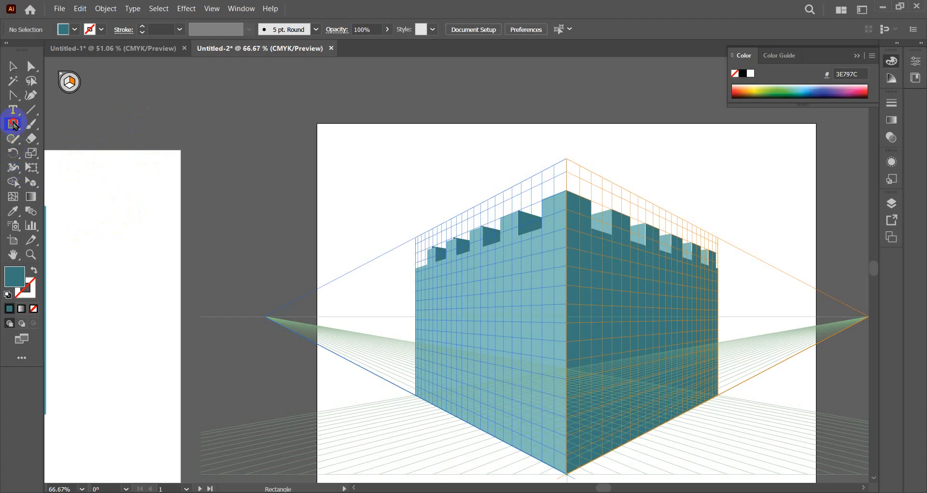
pyautogui.moveTo(13, 125); pyautogui.dragTo(77, 123)
pyautogui.click(73, 82)
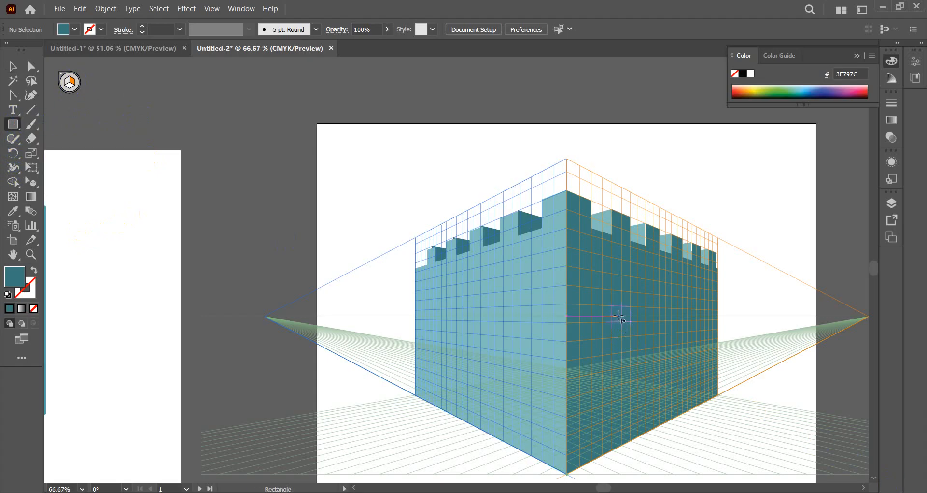
pyautogui.moveTo(627, 313); pyautogui.dragTo(665, 421)
pyautogui.doubleClick(14, 281)
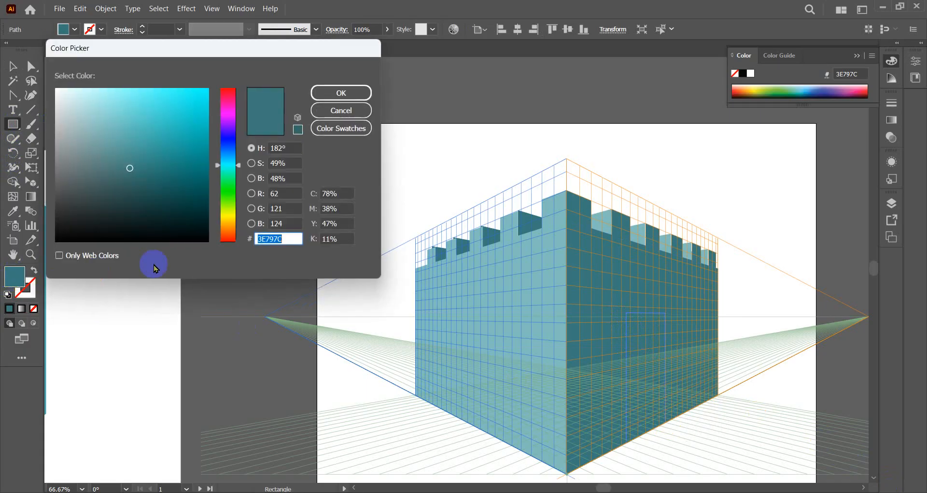
pyautogui.moveTo(138, 194); pyautogui.dragTo(91, 213)
pyautogui.click(341, 92)
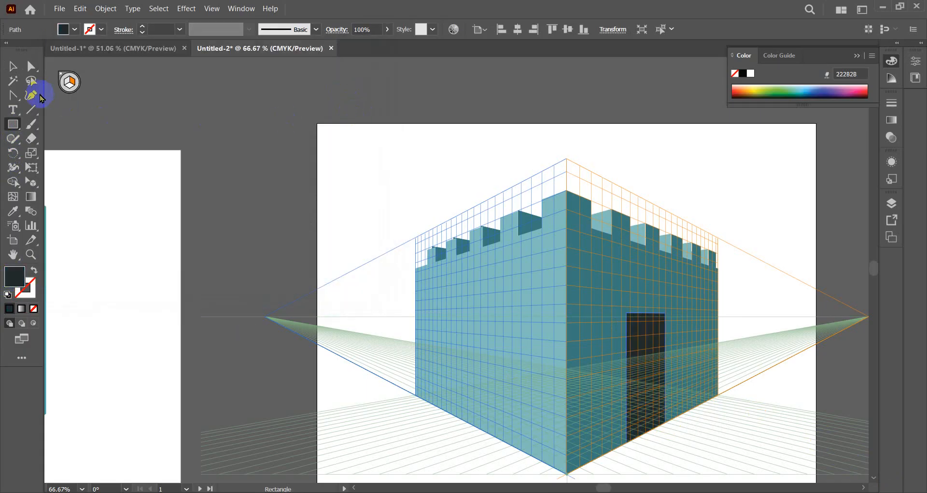
# Draw a rectangle on the left plane in the dark teal 3E797C over the doorway's lower part to shape its inner side face.
pyautogui.click(67, 83)
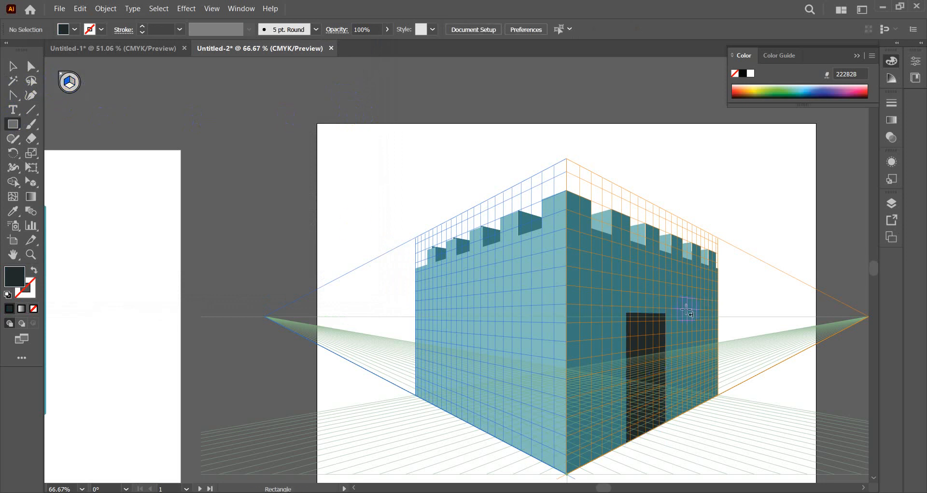
pyautogui.click(13, 275)
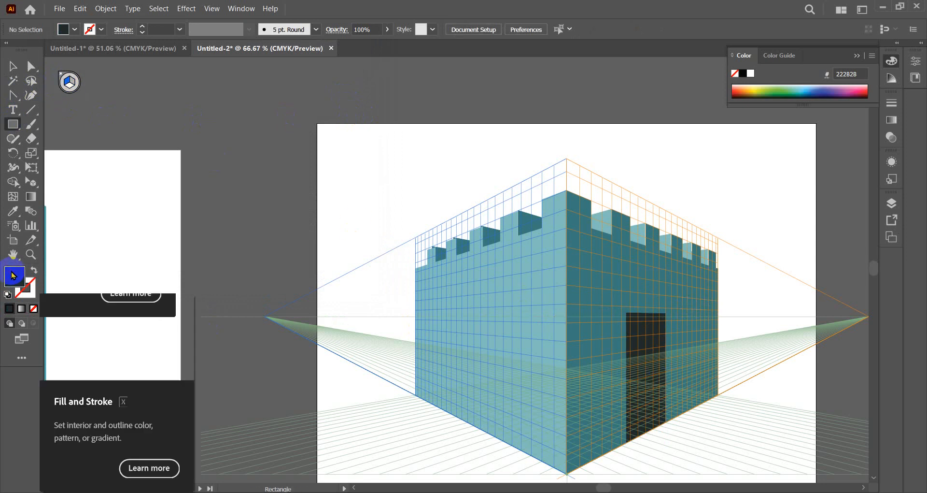
pyautogui.click(13, 211)
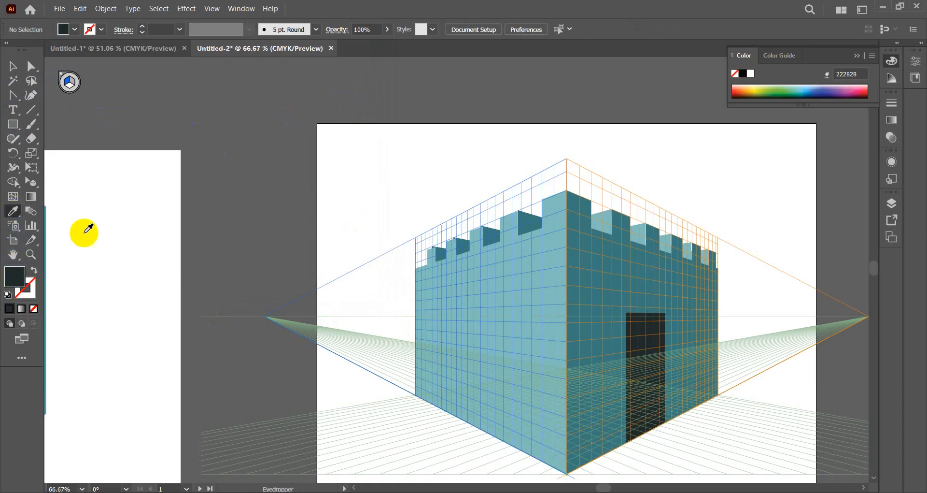
pyautogui.click(656, 285)
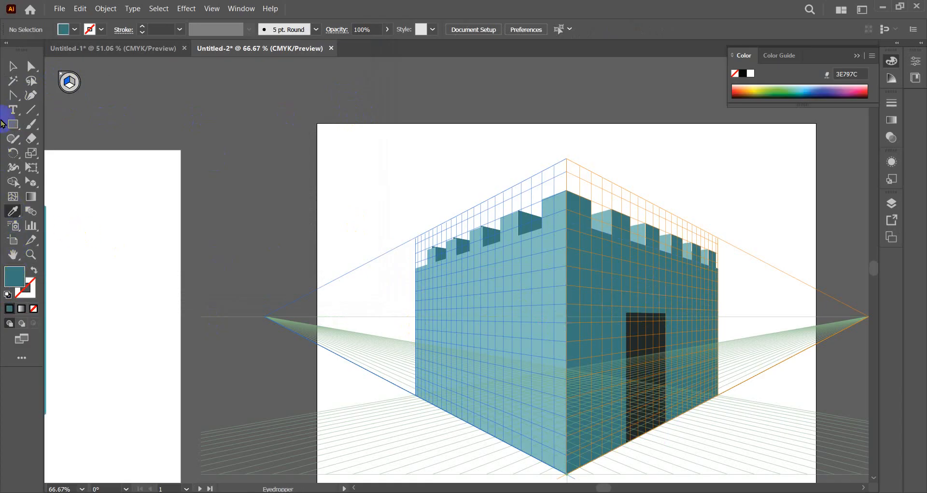
pyautogui.click(13, 124)
pyautogui.moveTo(635, 410); pyautogui.dragTo(657, 422)
pyautogui.click(6, 67)
pyautogui.click(615, 88)
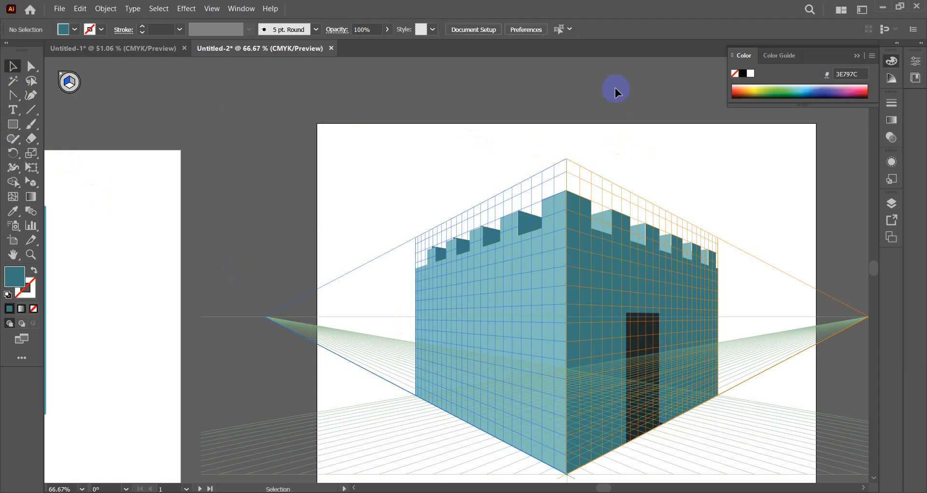
# Recolour the narrow strip along the doorway's far edge with the left wall's light teal 83BCBD and deselect it.
pyautogui.click(663, 372)
pyautogui.click(12, 210)
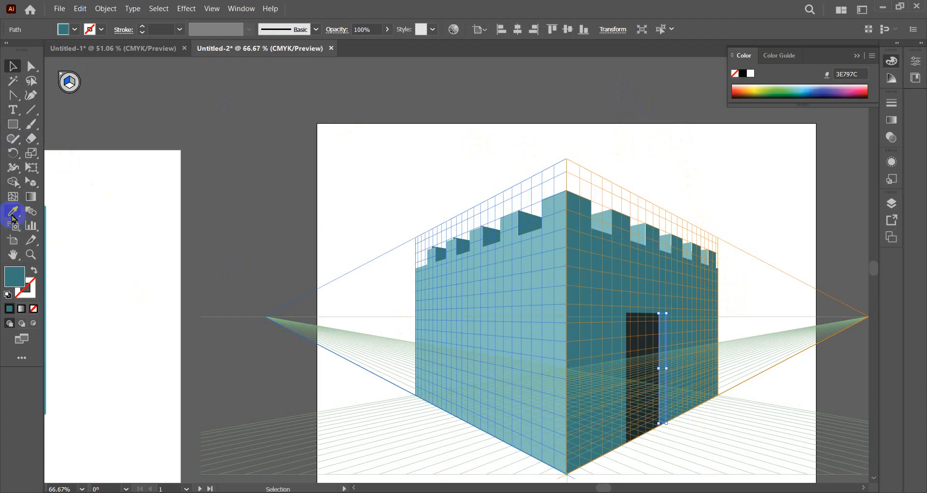
pyautogui.click(497, 285)
pyautogui.click(12, 66)
pyautogui.click(561, 76)
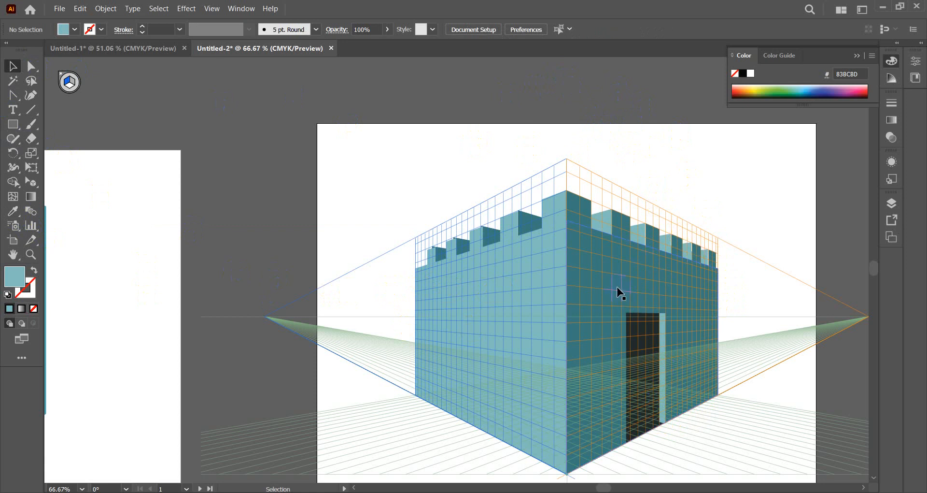
# Draw a narrow light teal rectangle on the ground plane along the doorway's base as the upper tread of the entrance steps.
pyautogui.scroll(-5, 623, 280)
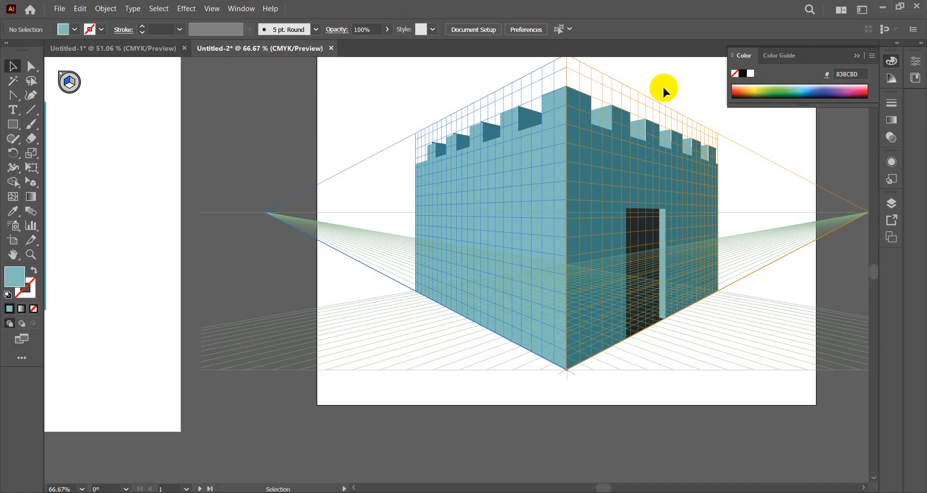
pyautogui.moveTo(673, 89); pyautogui.dragTo(546, 115)
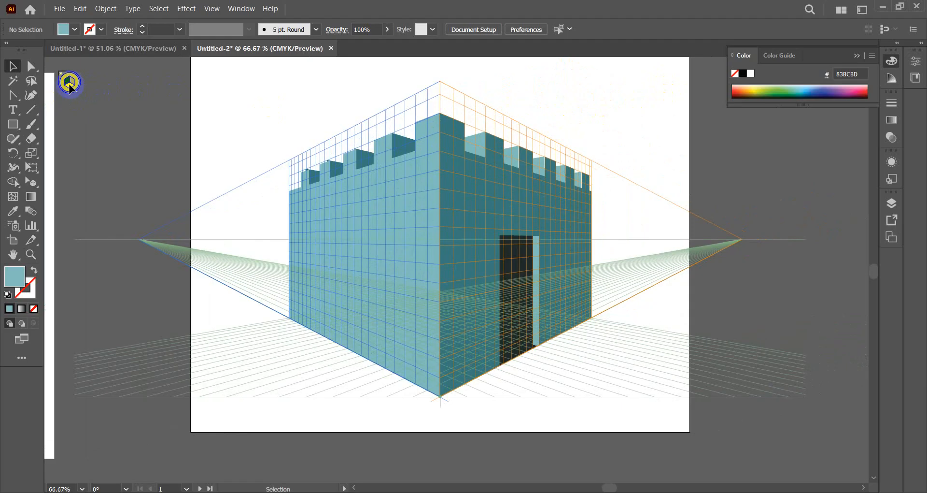
pyautogui.click(31, 184)
pyautogui.click(31, 185)
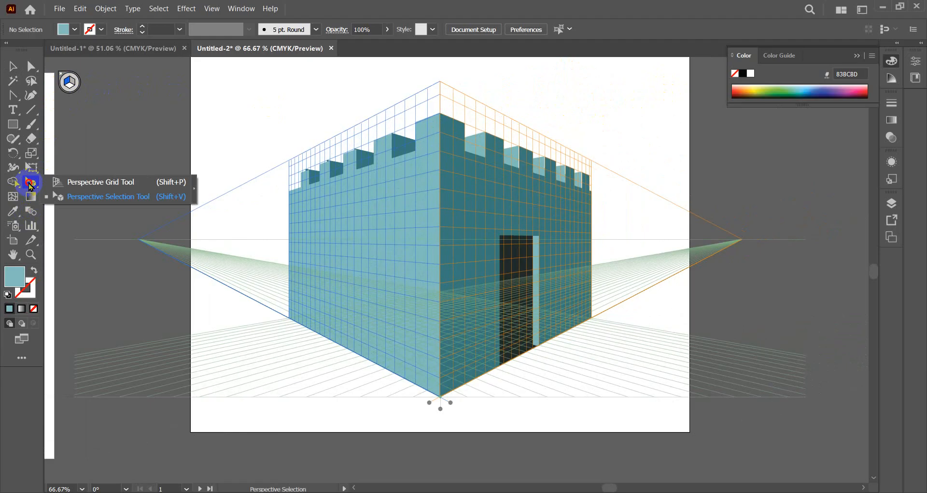
pyautogui.click(88, 183)
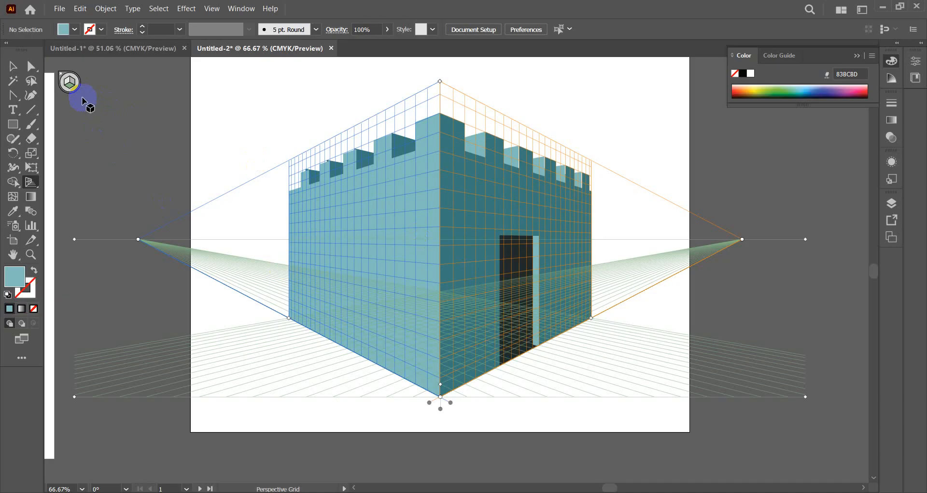
pyautogui.moveTo(14, 125); pyautogui.dragTo(73, 126)
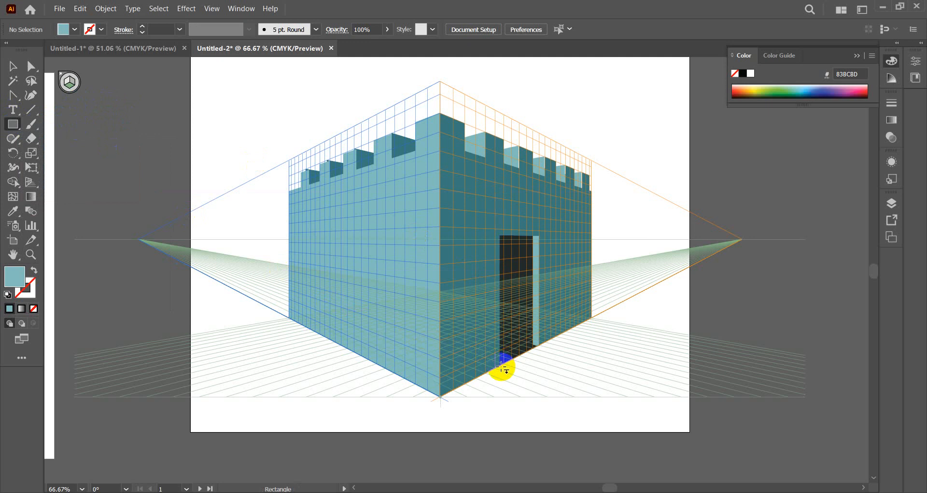
pyautogui.moveTo(503, 368); pyautogui.dragTo(547, 348)
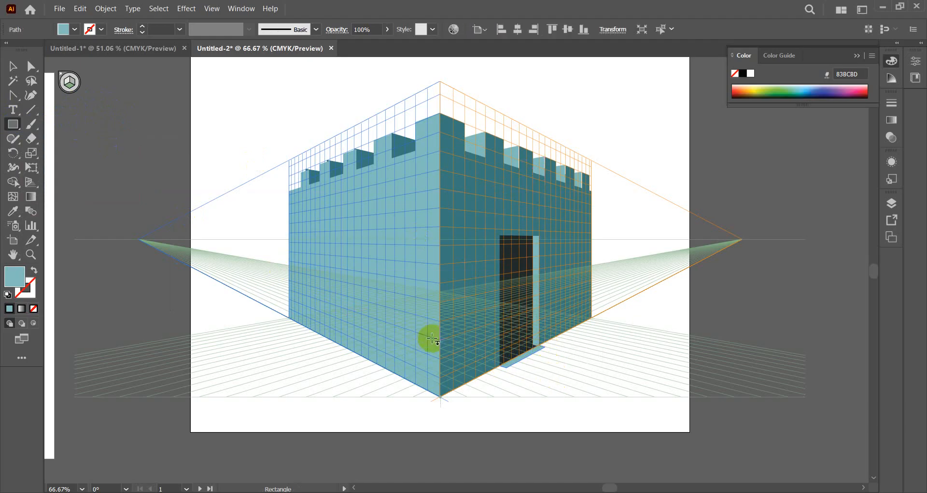
# Draw the riser below the upper tread on the right plane and a lower tread along its base on the ground plane.
pyautogui.scroll(3, 575, 315)
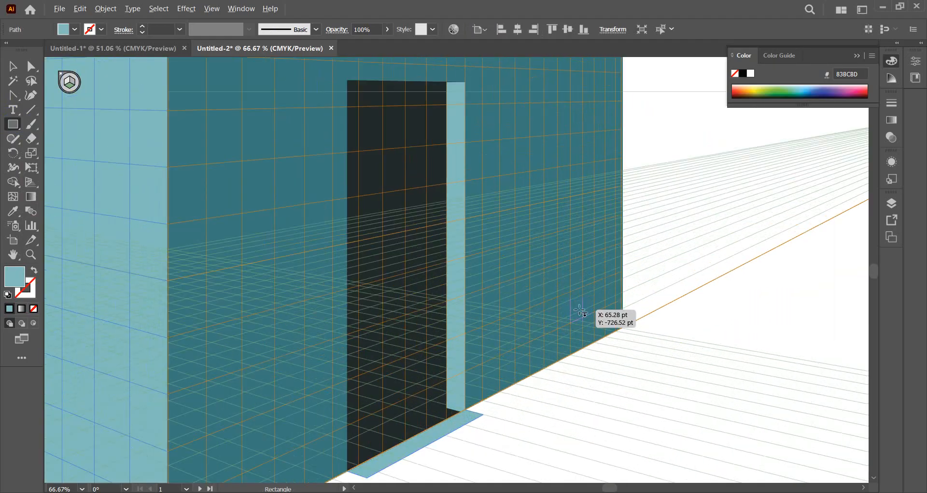
pyautogui.moveTo(616, 307); pyautogui.dragTo(642, 141)
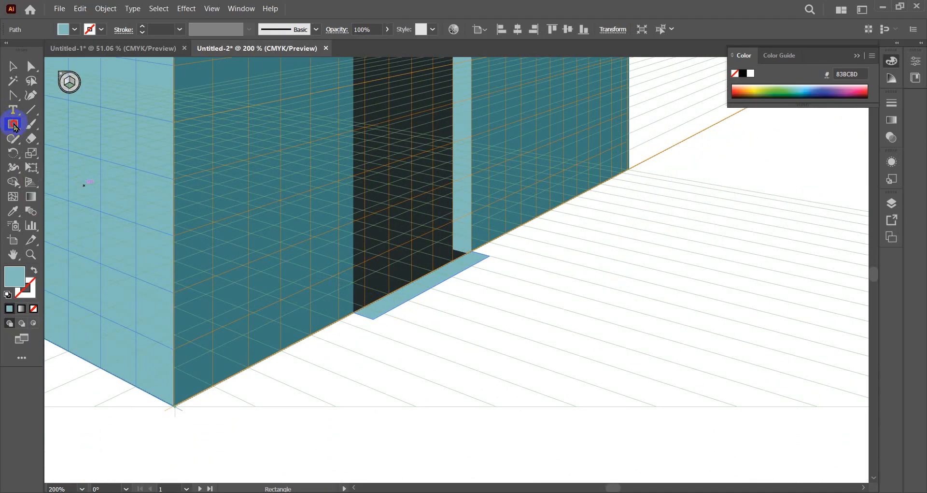
pyautogui.click(71, 81)
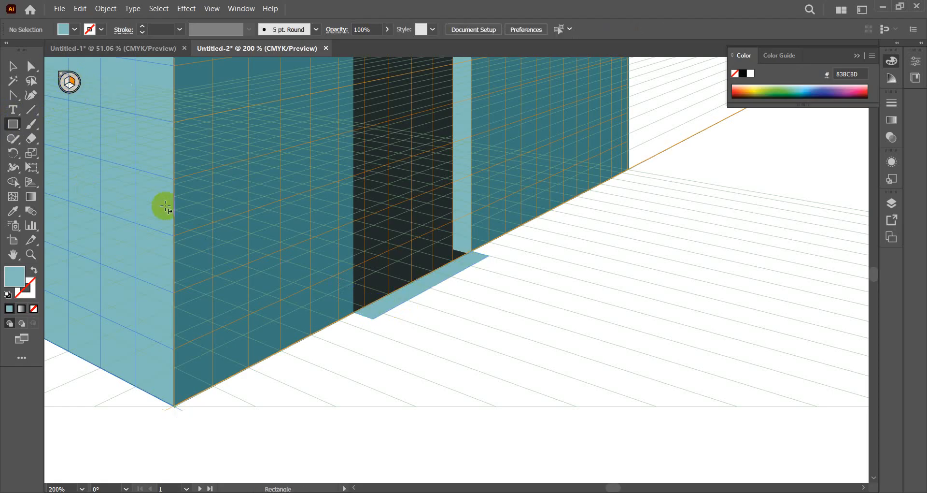
pyautogui.moveTo(374, 319)
pyautogui.mouseDown()
pyautogui.moveTo(445, 302)
pyautogui.moveTo(489, 271)
pyautogui.mouseUp()
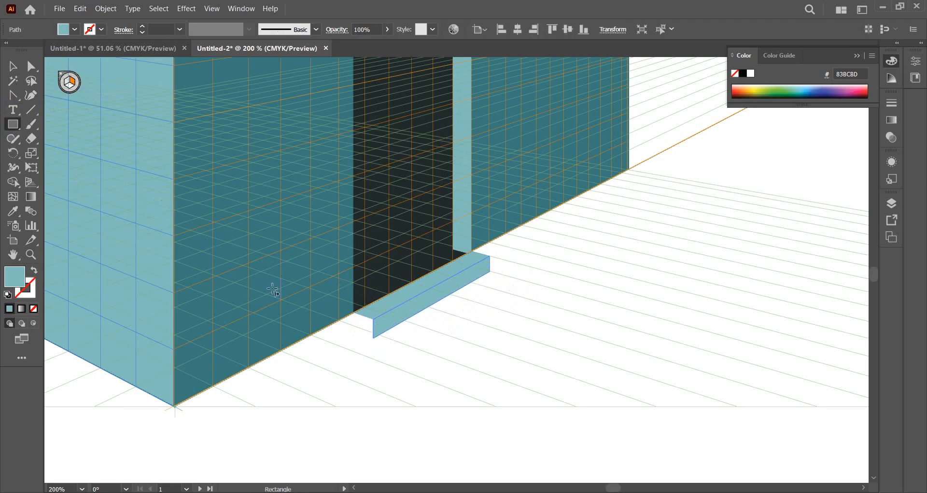
pyautogui.click(71, 88)
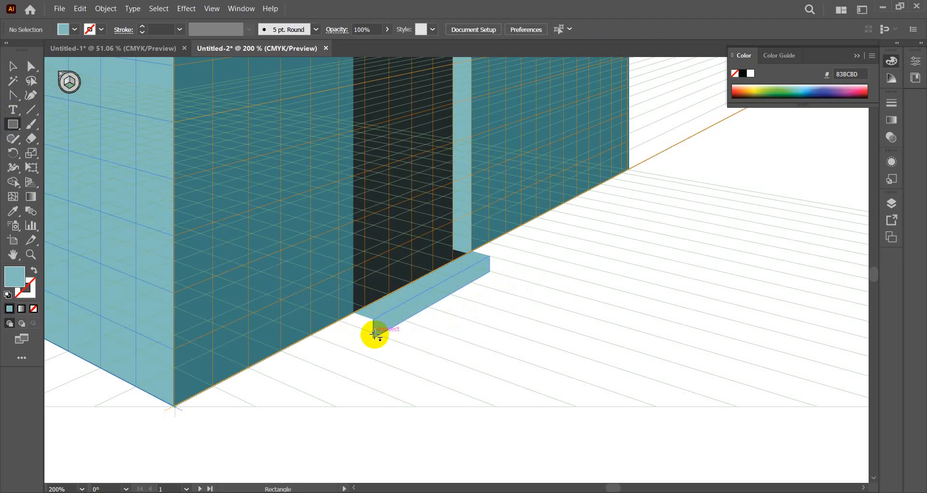
pyautogui.moveTo(374, 335); pyautogui.dragTo(505, 276)
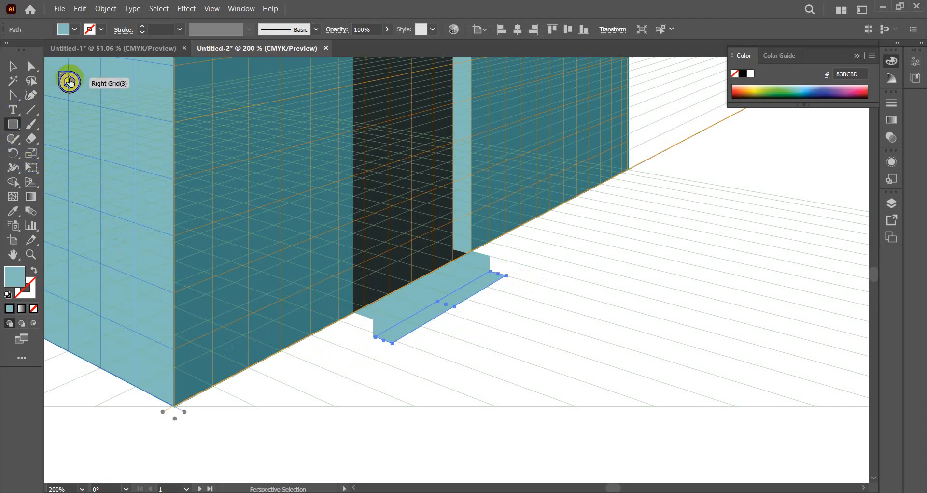
# Draw a rectangle on the left plane as the side face of the entrance steps and send it to the back.
pyautogui.click(70, 100)
pyautogui.moveTo(347, 327); pyautogui.dragTo(391, 349)
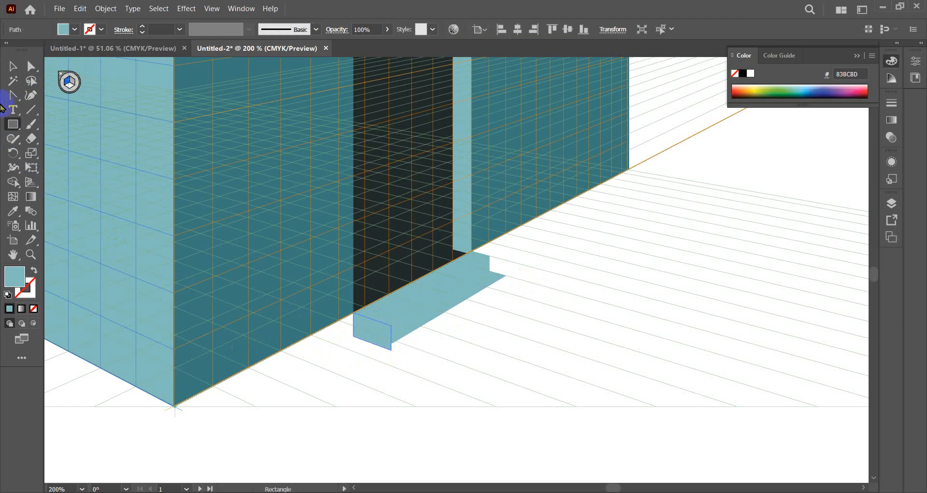
pyautogui.click(13, 68)
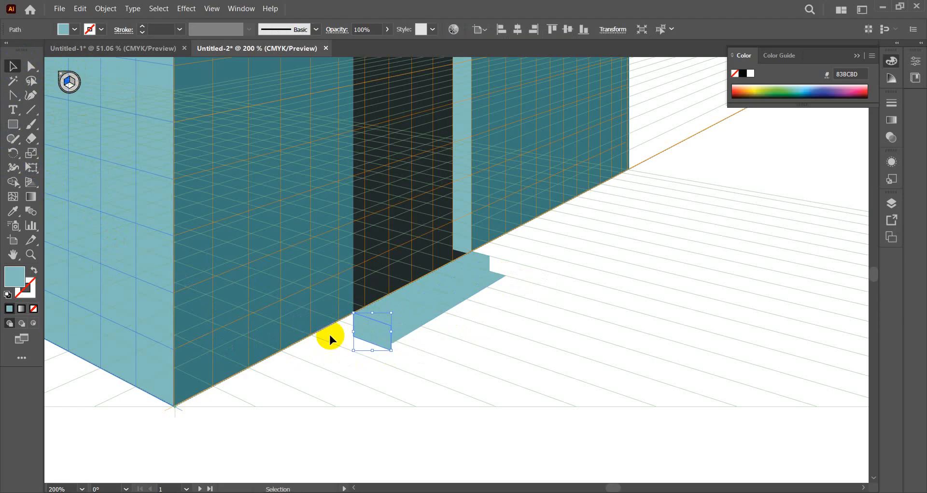
pyautogui.click(372, 339)
pyautogui.rightClick(370, 335)
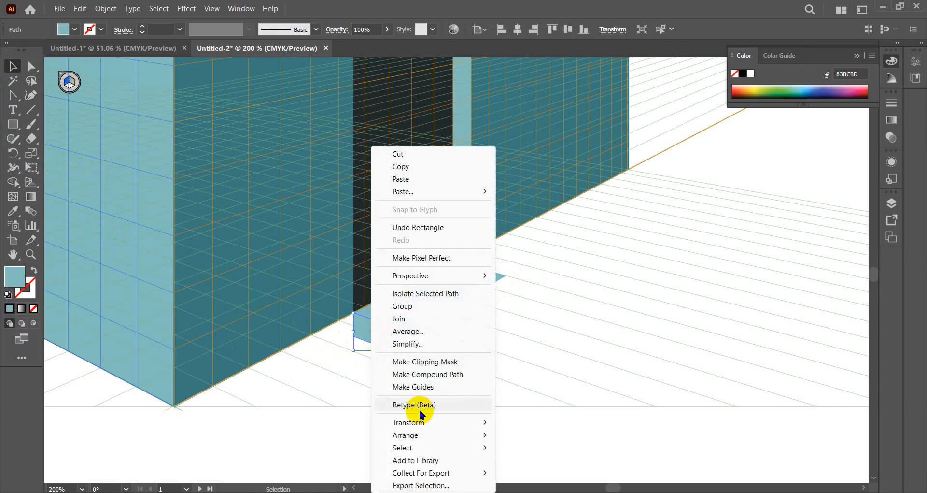
pyautogui.moveTo(425, 436)
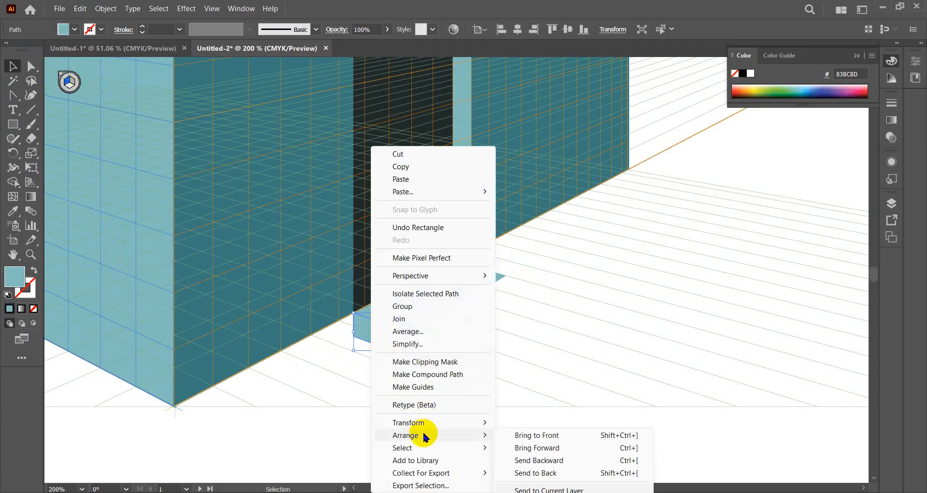
pyautogui.click(541, 472)
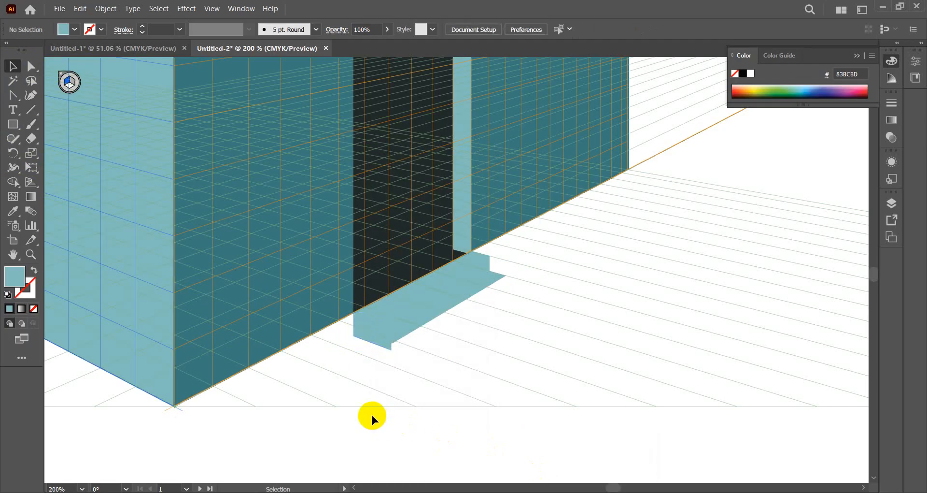
pyautogui.click(378, 338)
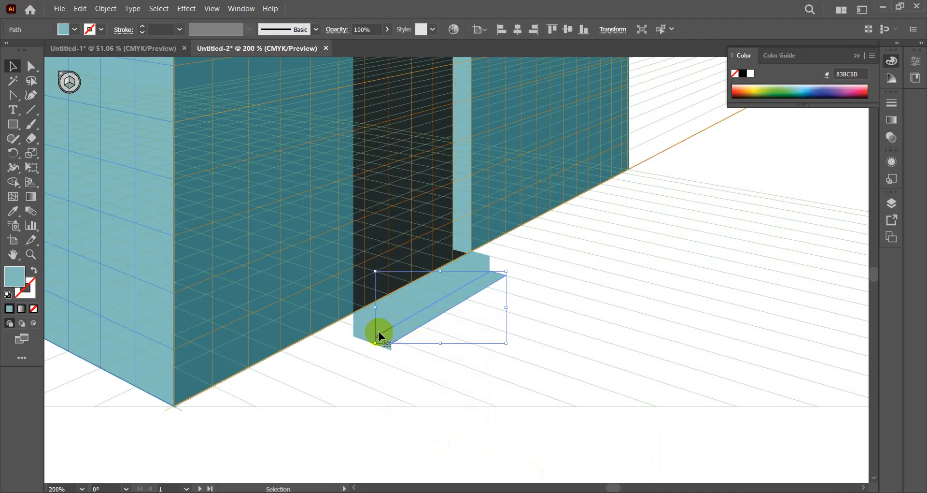
pyautogui.click(361, 327)
pyautogui.rightClick(362, 329)
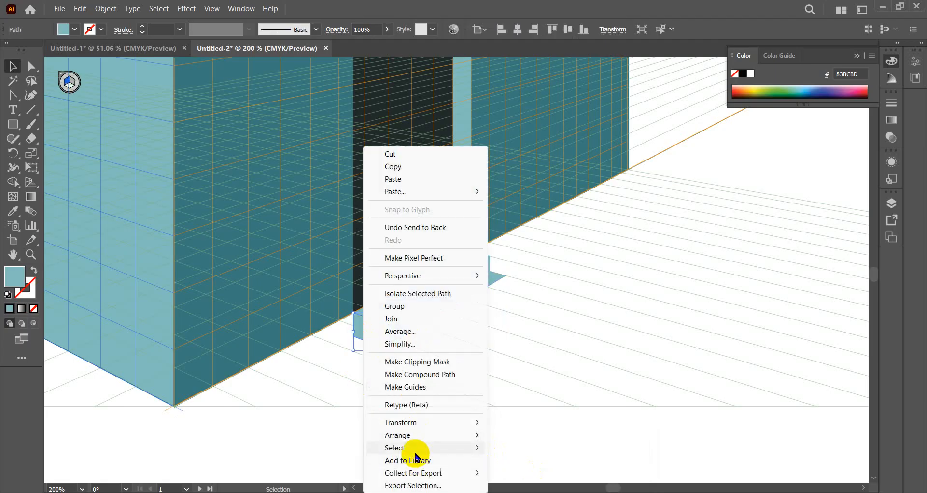
pyautogui.moveTo(444, 435)
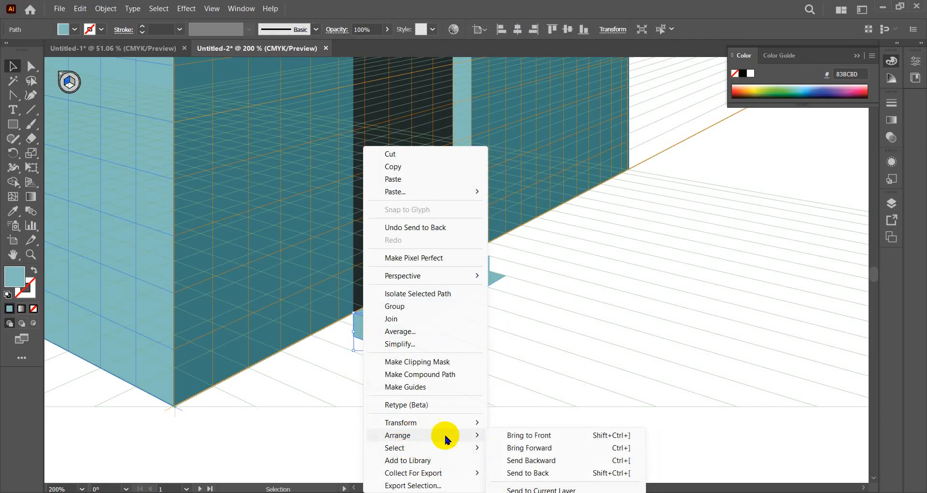
pyautogui.click(536, 474)
pyautogui.click(450, 404)
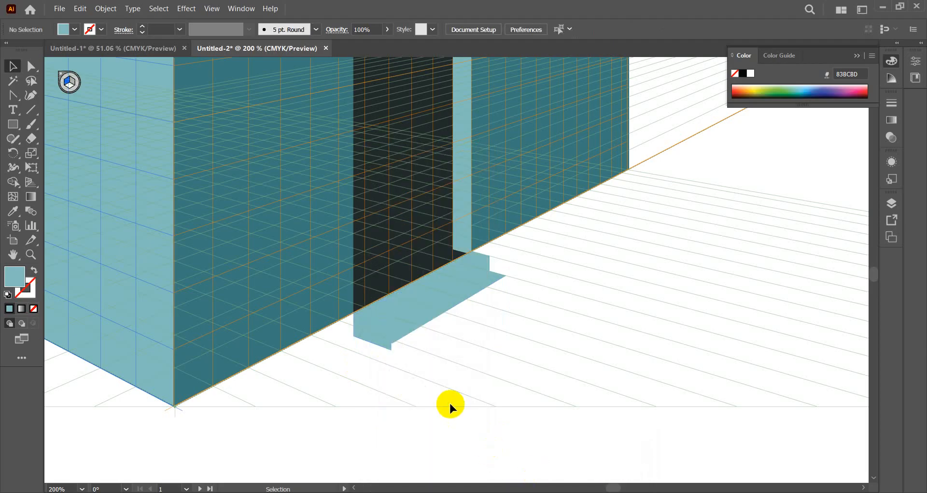
# Bring the two treads and the riser of the entrance steps to the front together and deselect them.
pyautogui.click(430, 316)
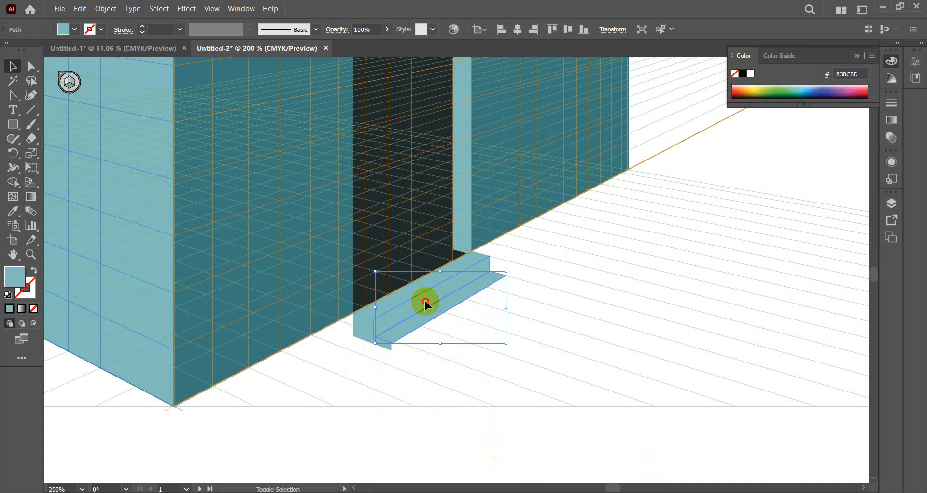
pyautogui.keyDown('shift'); pyautogui.click(419, 301); pyautogui.keyUp('shift')
pyautogui.keyDown('shift'); pyautogui.click(411, 294); pyautogui.keyUp('shift')
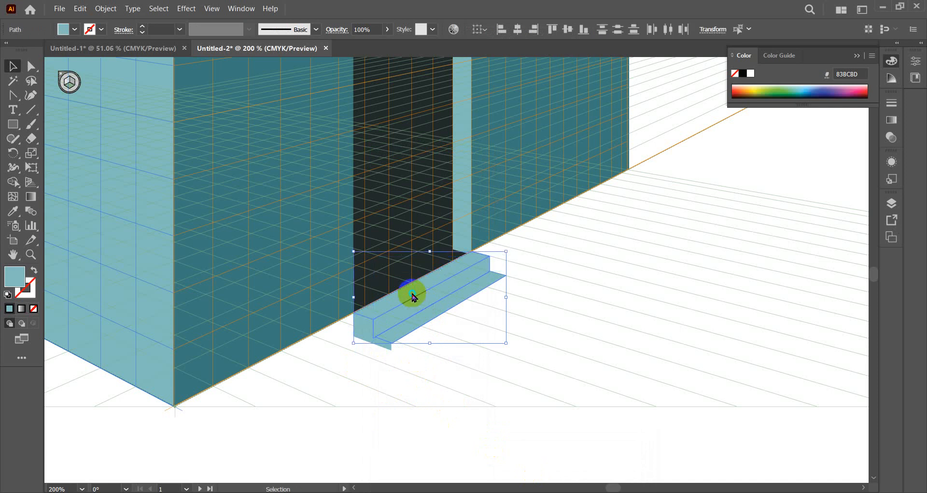
pyautogui.rightClick(411, 290)
pyautogui.moveTo(459, 435)
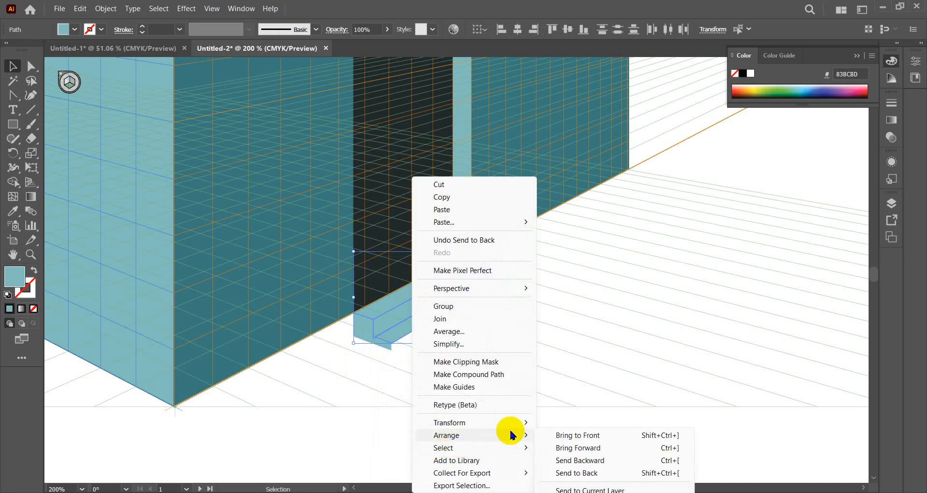
pyautogui.click(560, 435)
pyautogui.click(484, 427)
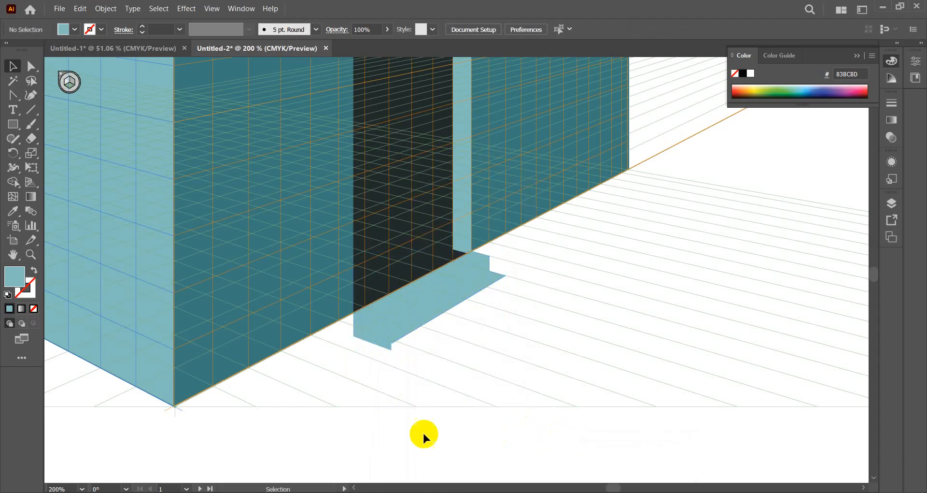
# Recolour the side face of the entrance steps with the right wall's dark teal 3E797C and deselect it.
pyautogui.click(367, 331)
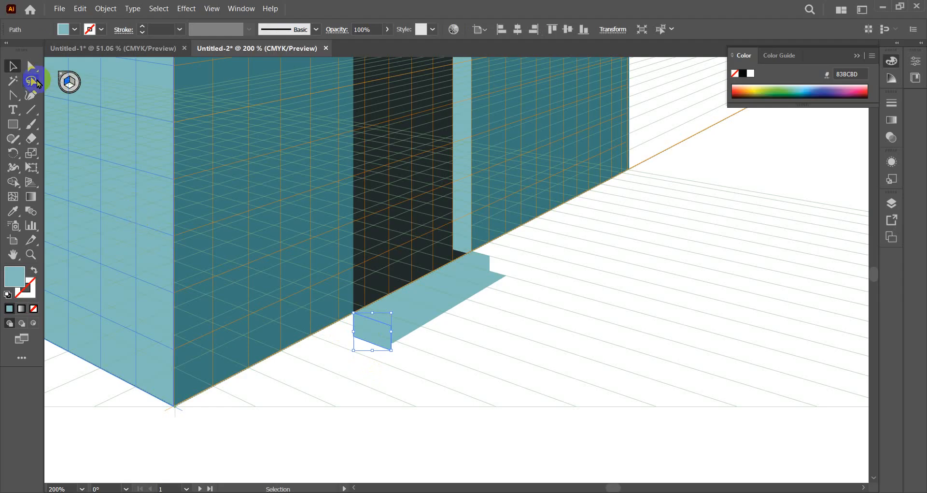
pyautogui.click(354, 417)
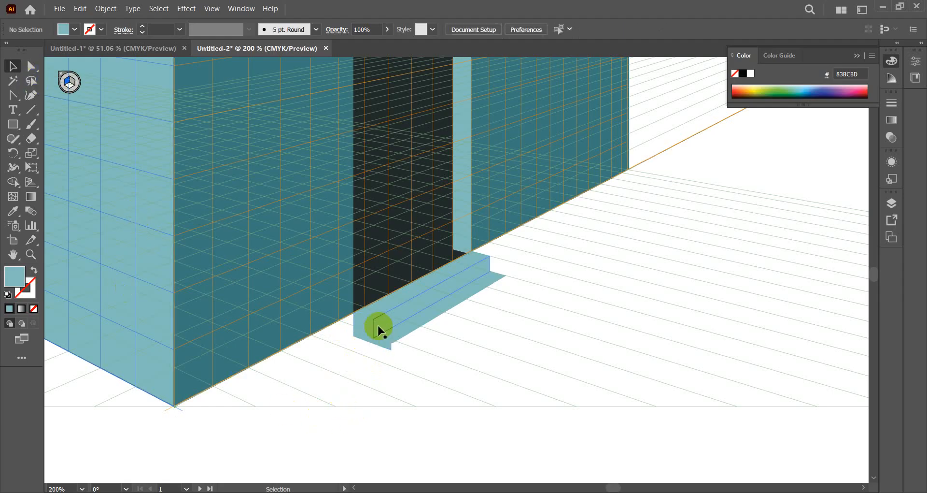
pyautogui.click(374, 327)
pyautogui.click(351, 341)
pyautogui.click(370, 332)
pyautogui.click(13, 211)
pyautogui.click(170, 255)
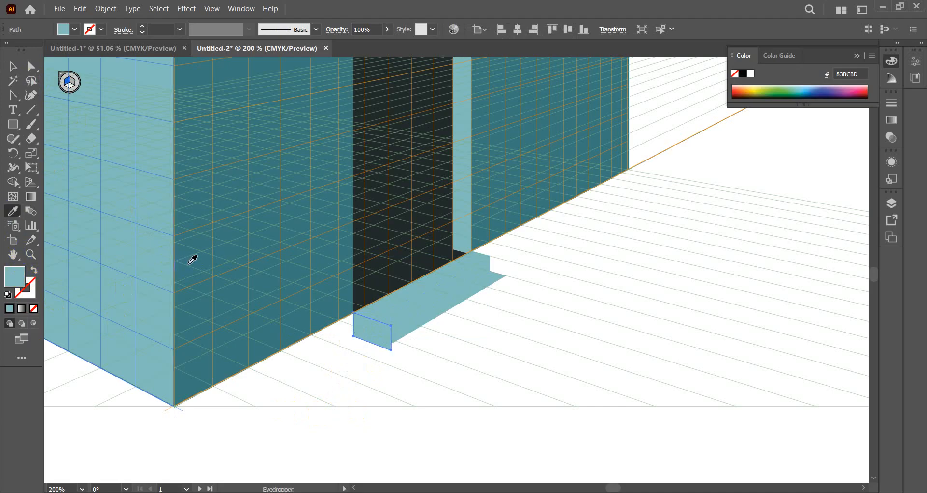
pyautogui.click(220, 216)
pyautogui.click(13, 66)
pyautogui.click(372, 385)
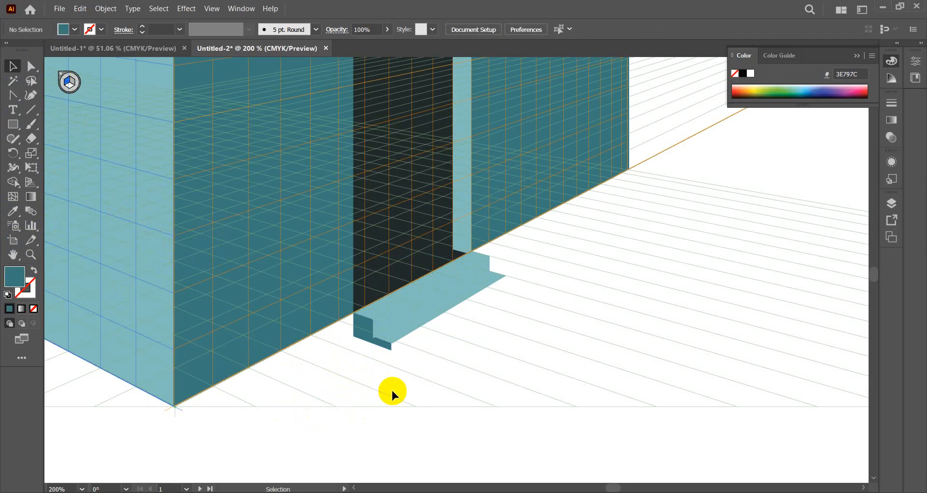
# Hide the perspective grid and show the whole castle on its artboard.
pyautogui.scroll(-3, 463, 386)
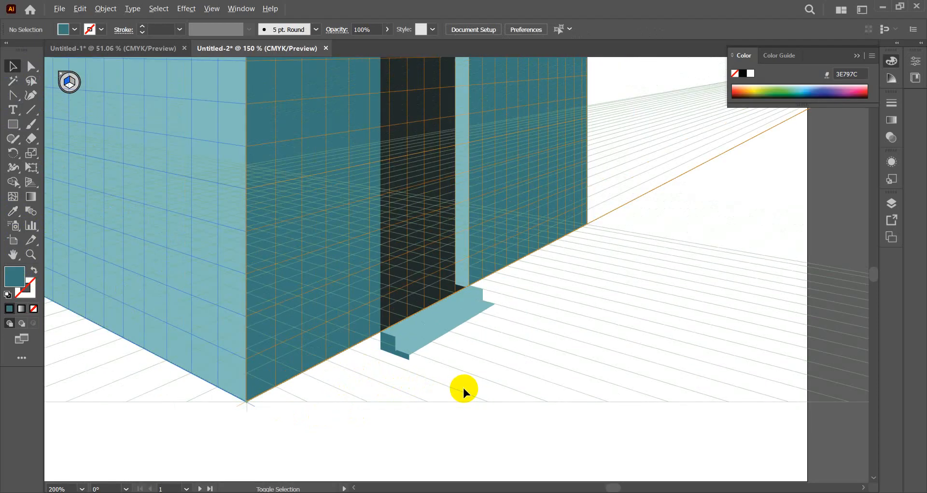
pyautogui.scroll(-1, 464, 388)
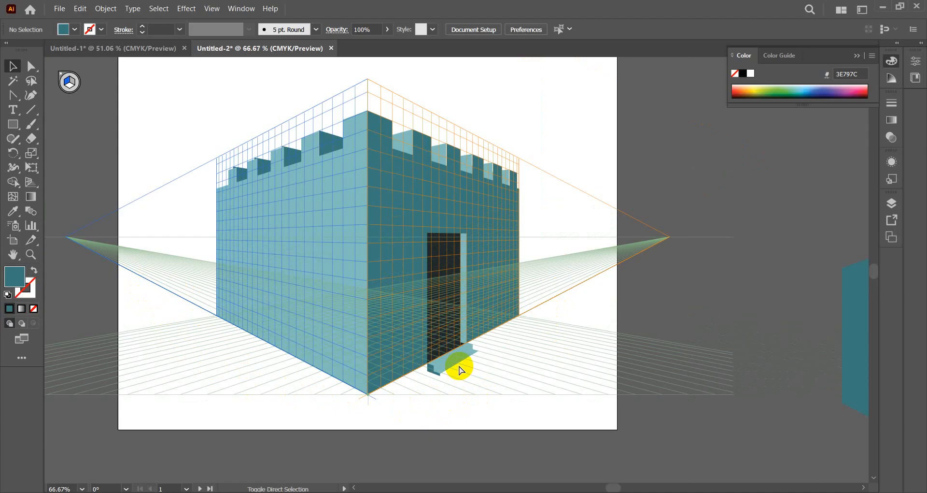
pyautogui.hotkey('ctrl', 'shift', 'i')
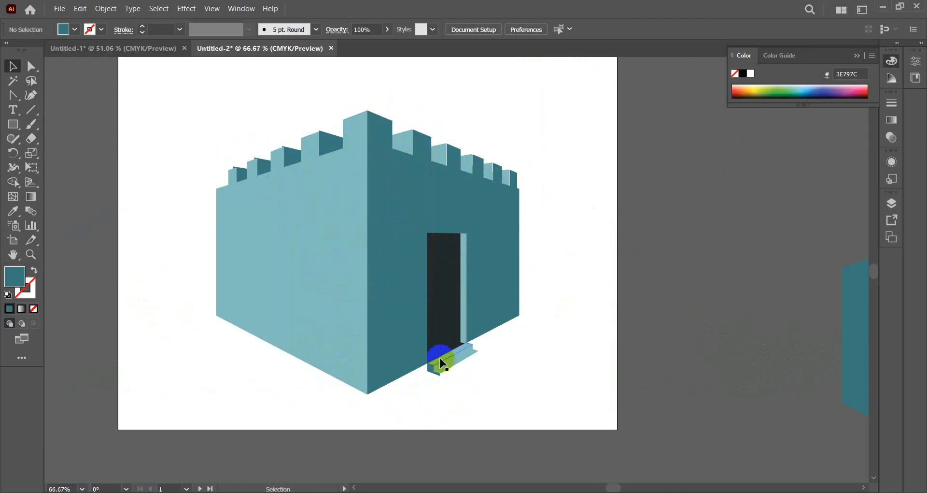
pyautogui.scroll(-1, 524, 313)
pyautogui.moveTo(571, 288); pyautogui.dragTo(549, 263)
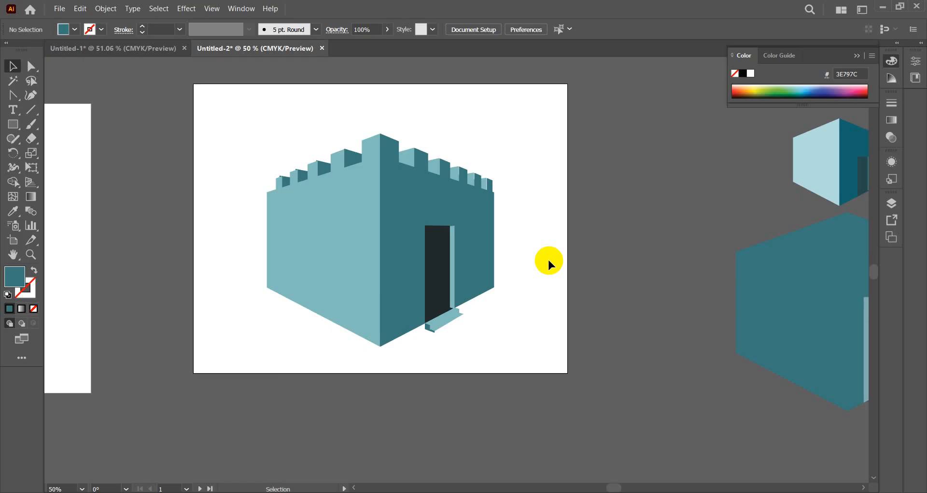